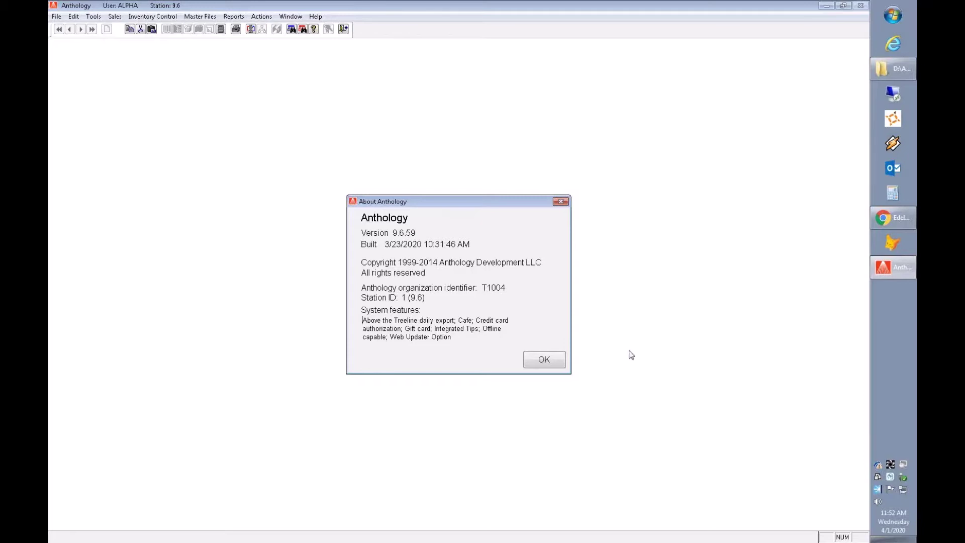
# Dismiss the About Anthology window, open the Cash Register to look over its buttons, and close it.
pyautogui.click(557, 361)
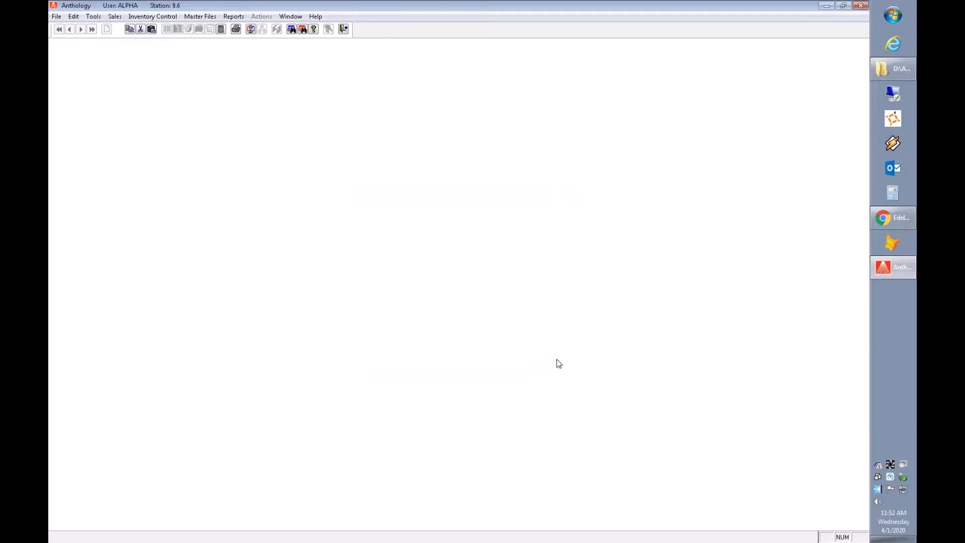
pyautogui.click(115, 16)
pyautogui.click(119, 28)
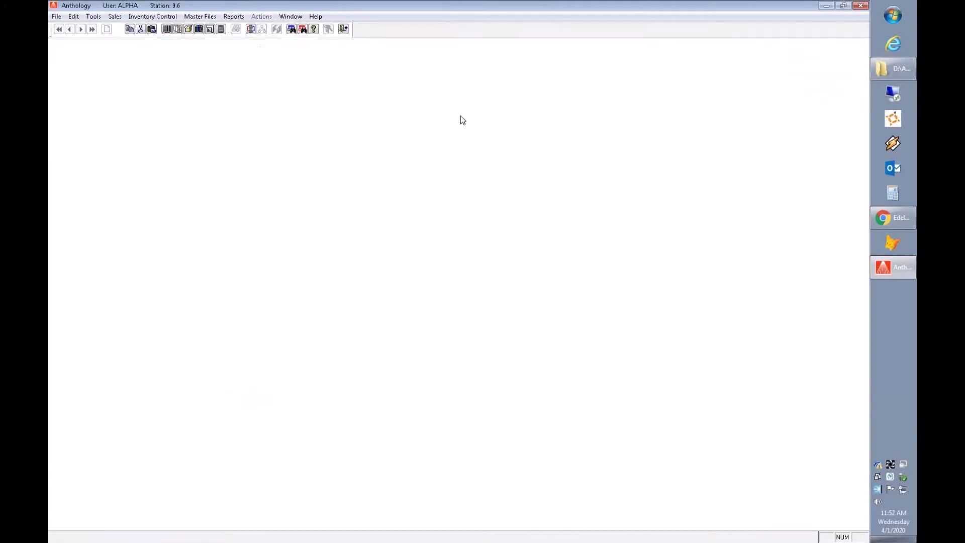
pyautogui.click(856, 48)
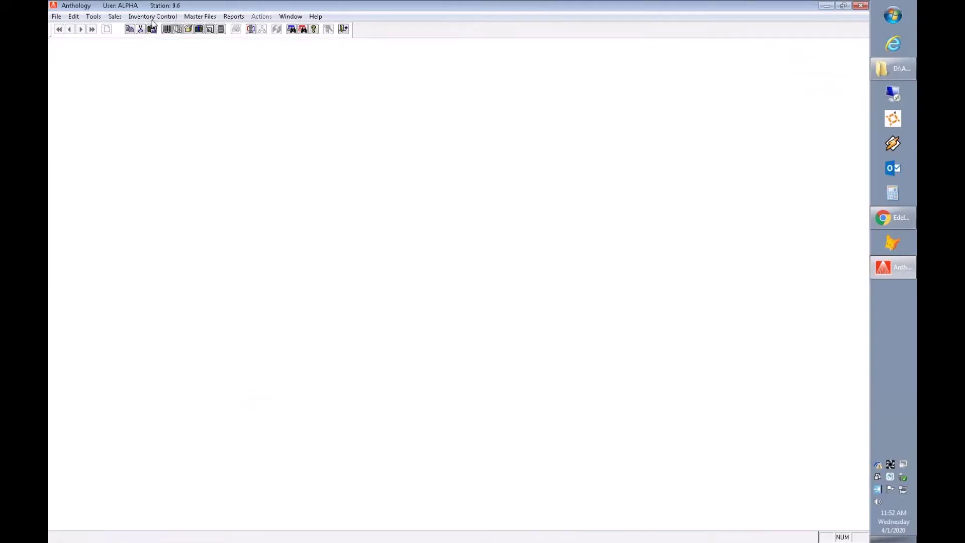
# Enable Show Sell Gift Card button in the Cash Register options, save the change and close the Options window.
pyautogui.click(93, 17)
pyautogui.click(97, 29)
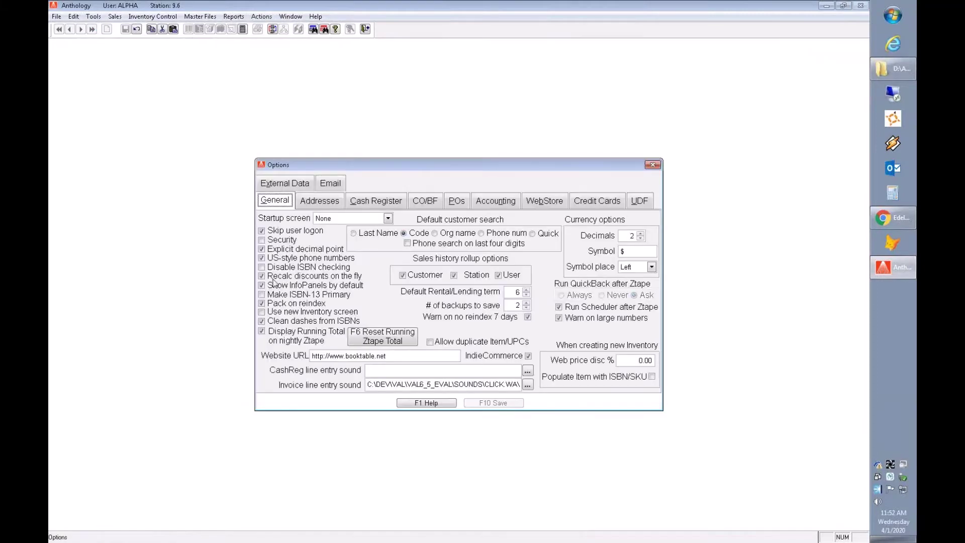
pyautogui.click(383, 201)
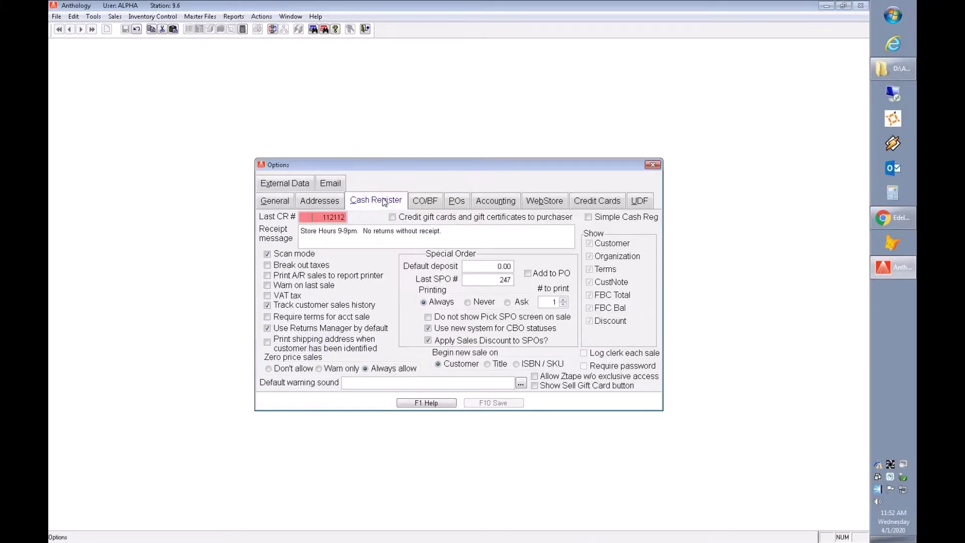
pyautogui.click(571, 387)
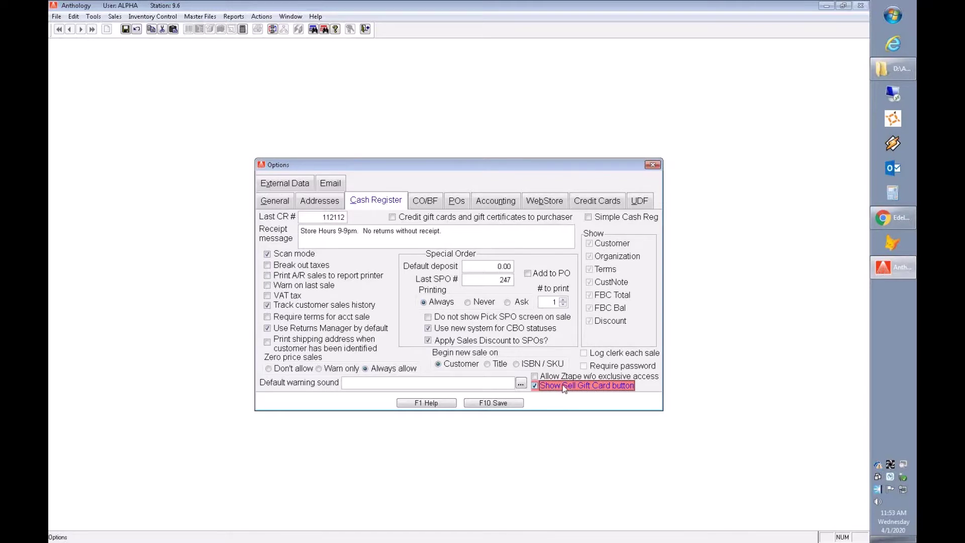
pyautogui.click(492, 404)
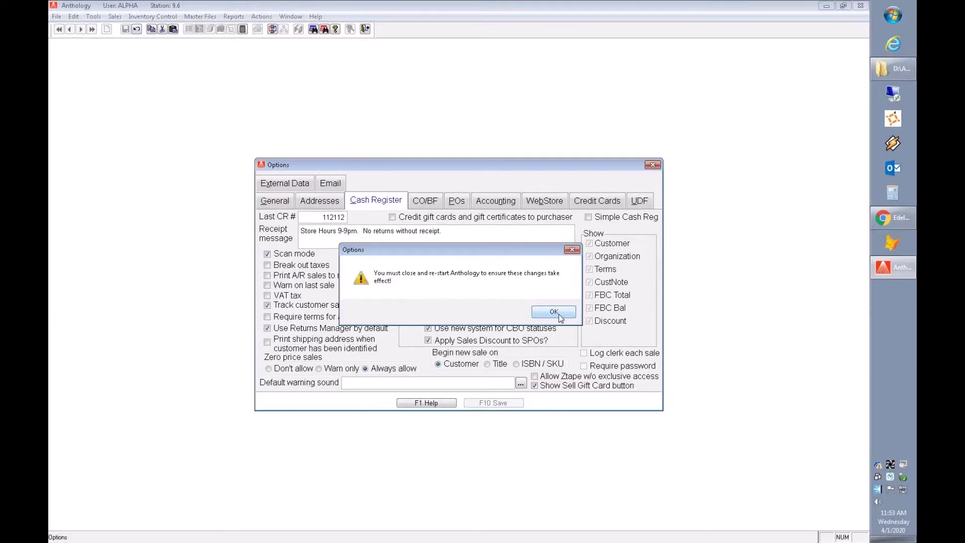
pyautogui.click(555, 314)
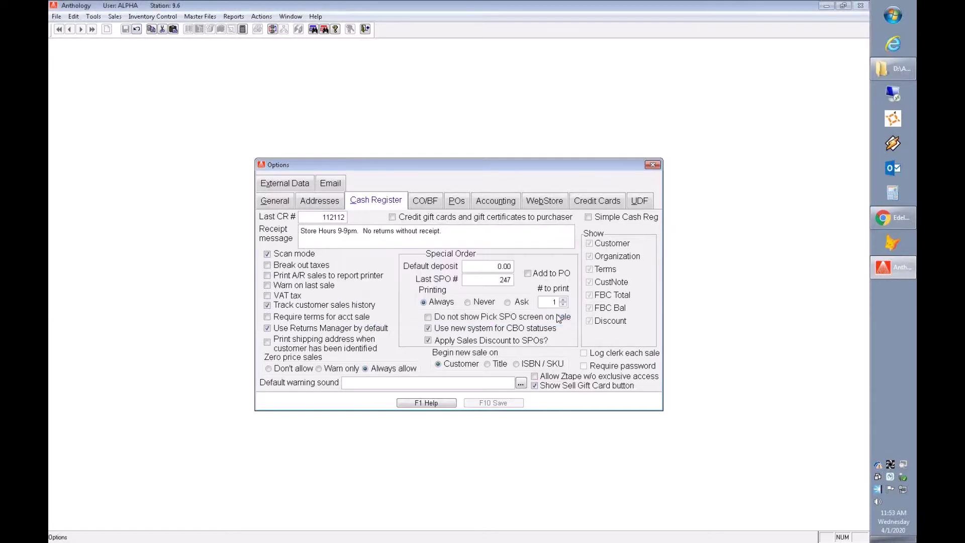
pyautogui.click(652, 165)
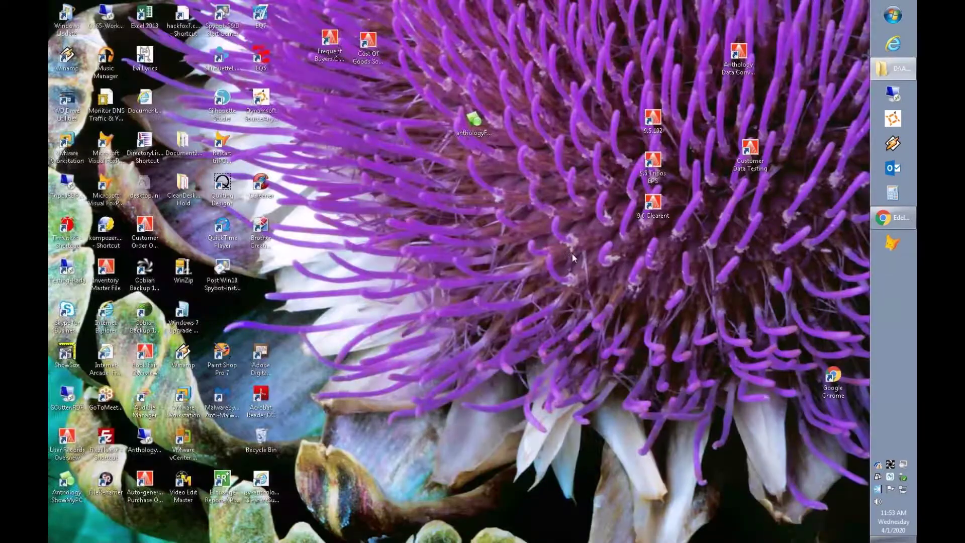
# Restart Anthology from the 9.6 Clearent desktop shortcut, accept the credit card testing mode notice and open the Cash Register.
pyautogui.doubleClick(650, 197)
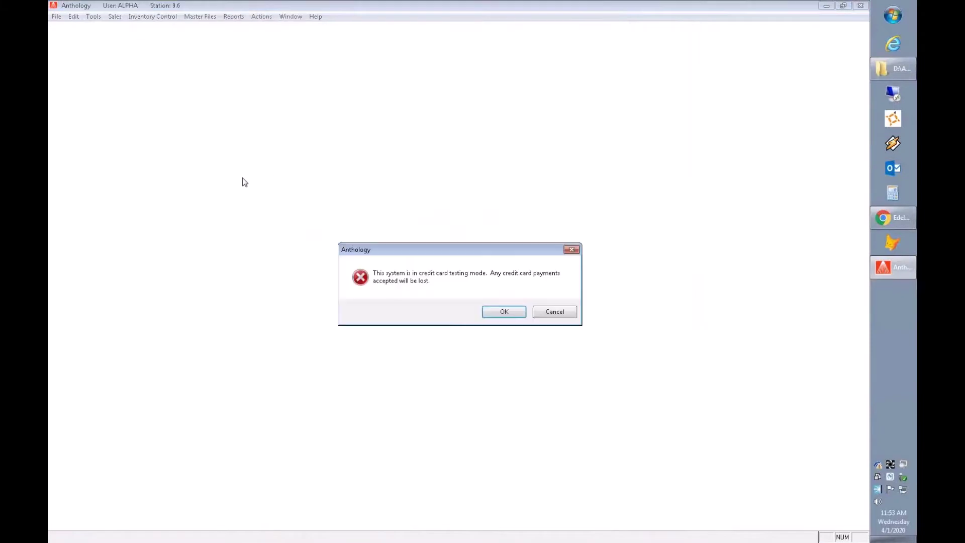
pyautogui.click(510, 312)
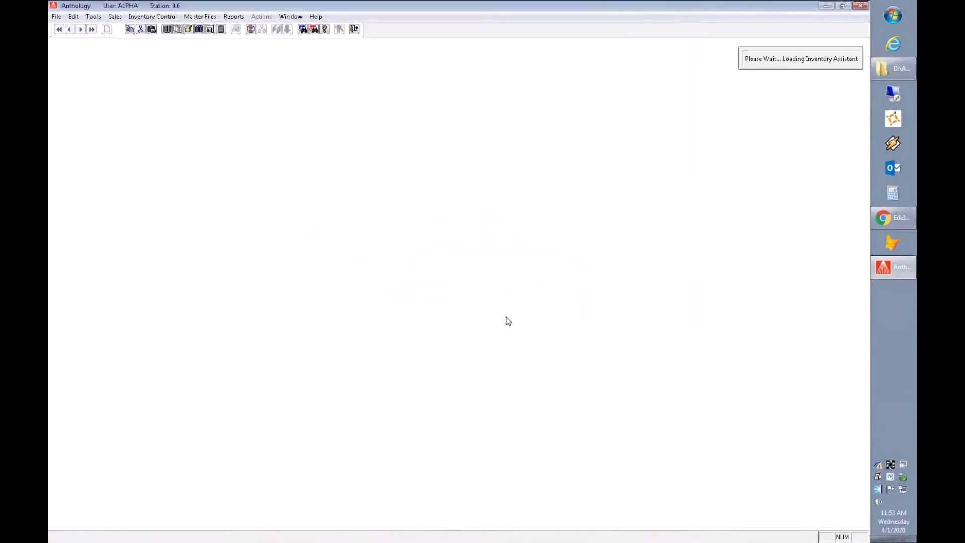
pyautogui.click(169, 29)
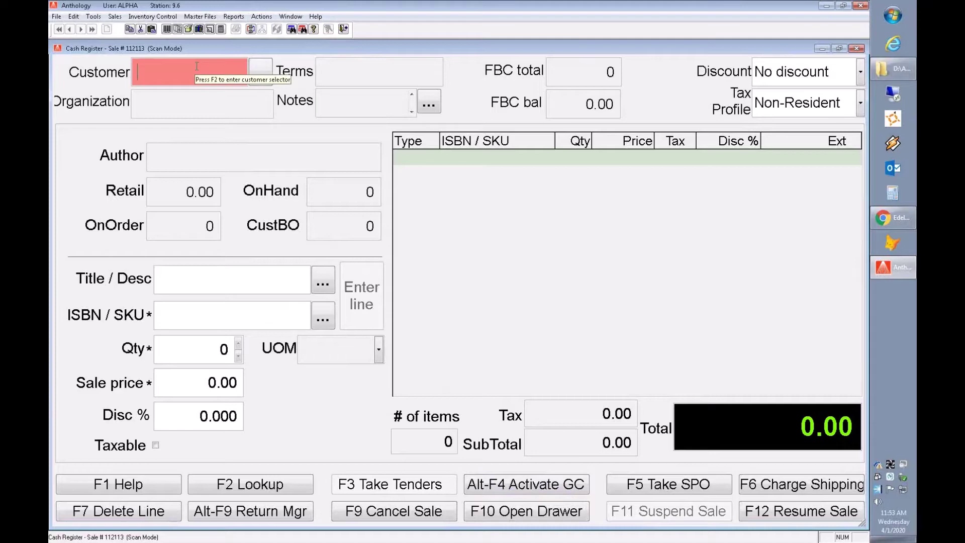
# Delete all suspended sales from the Resume a Suspended Sale list and close the Cash Register.
pyautogui.click(776, 516)
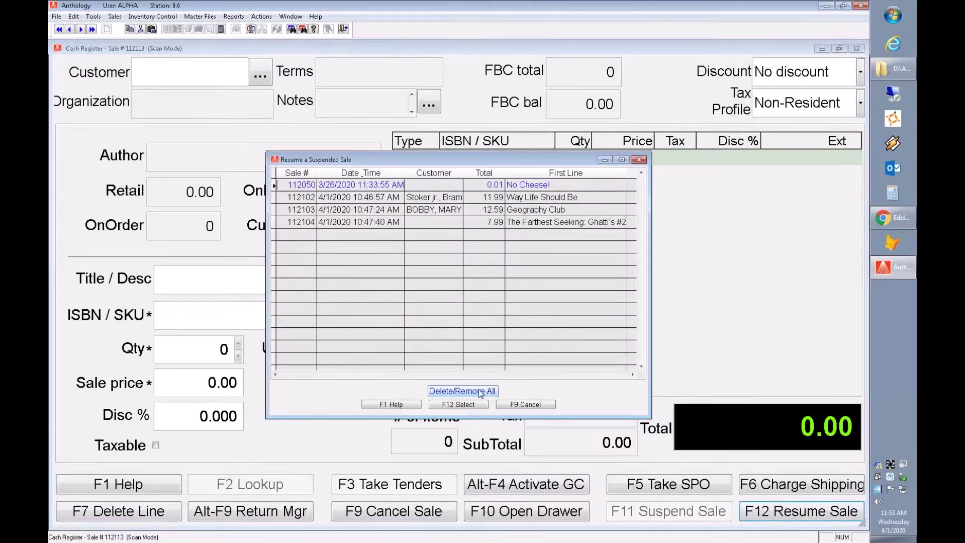
pyautogui.click(534, 209)
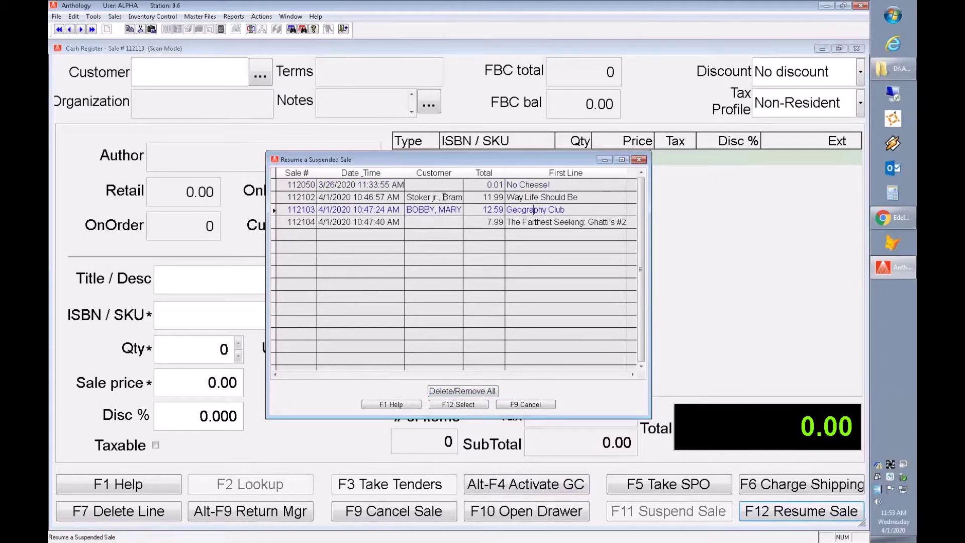
pyautogui.click(436, 222)
pyautogui.click(470, 392)
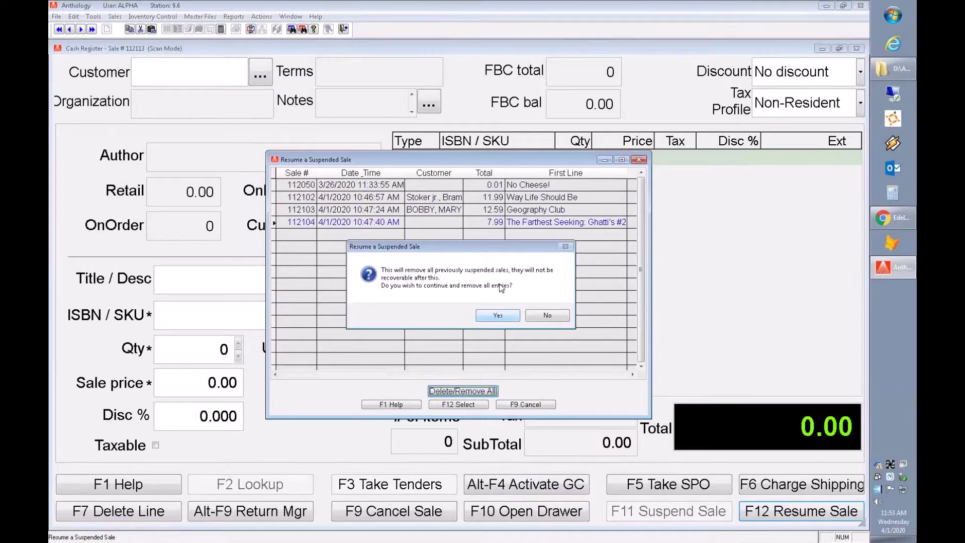
pyautogui.click(501, 317)
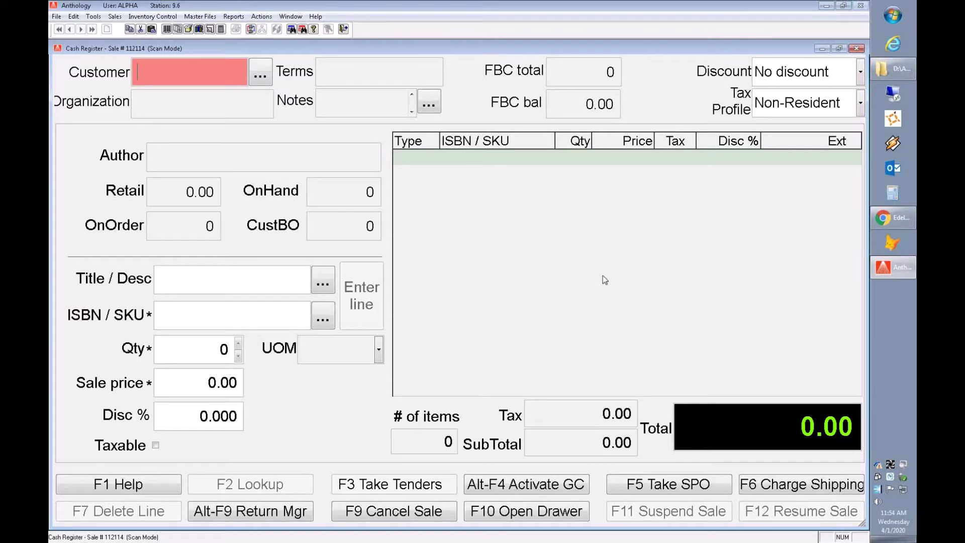
pyautogui.click(856, 48)
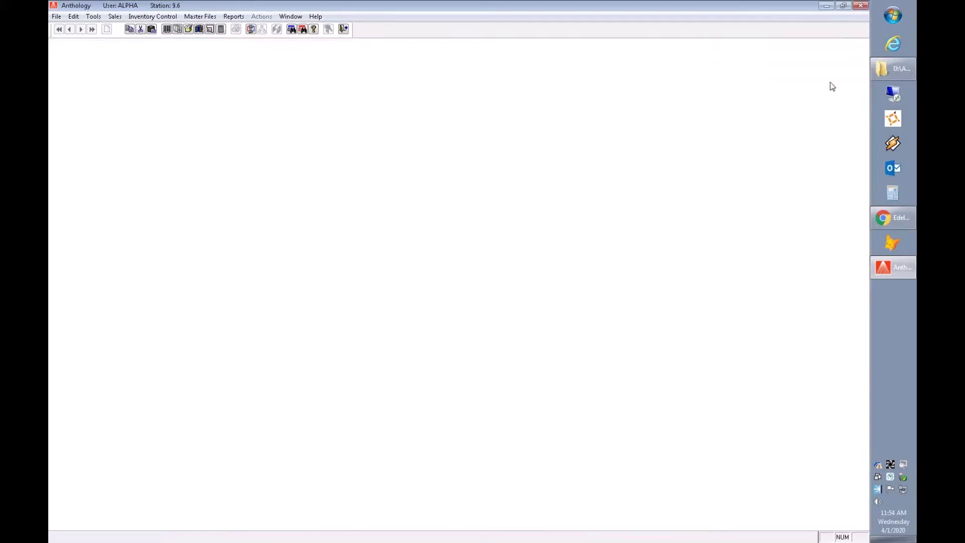
# Review the running total settings for the nightly Ztape in the General options, then close Options.
pyautogui.click(96, 20)
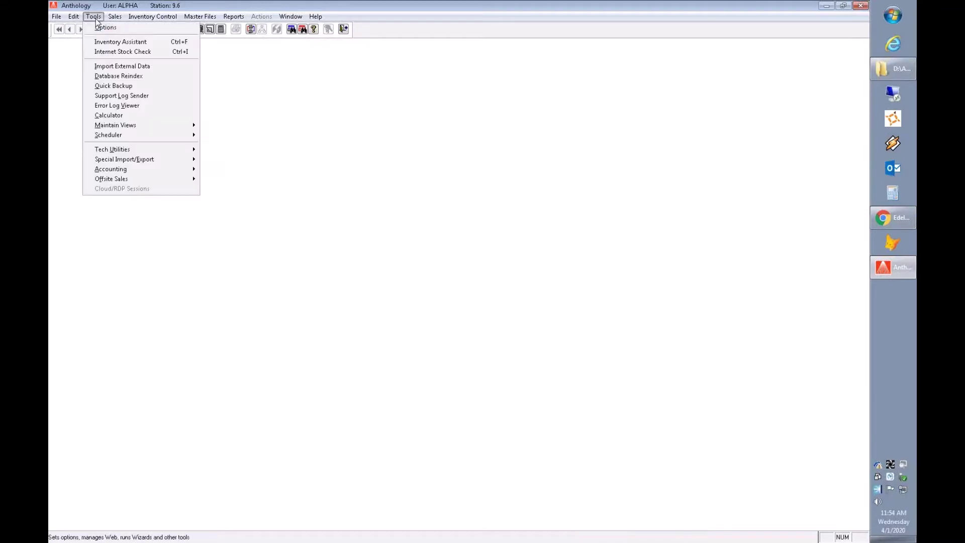
pyautogui.click(107, 31)
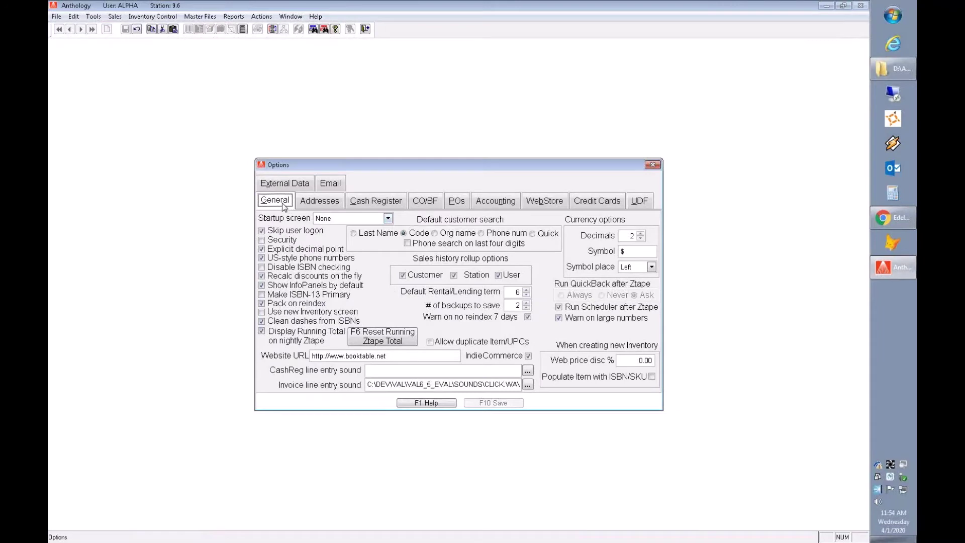
pyautogui.press('Tab')
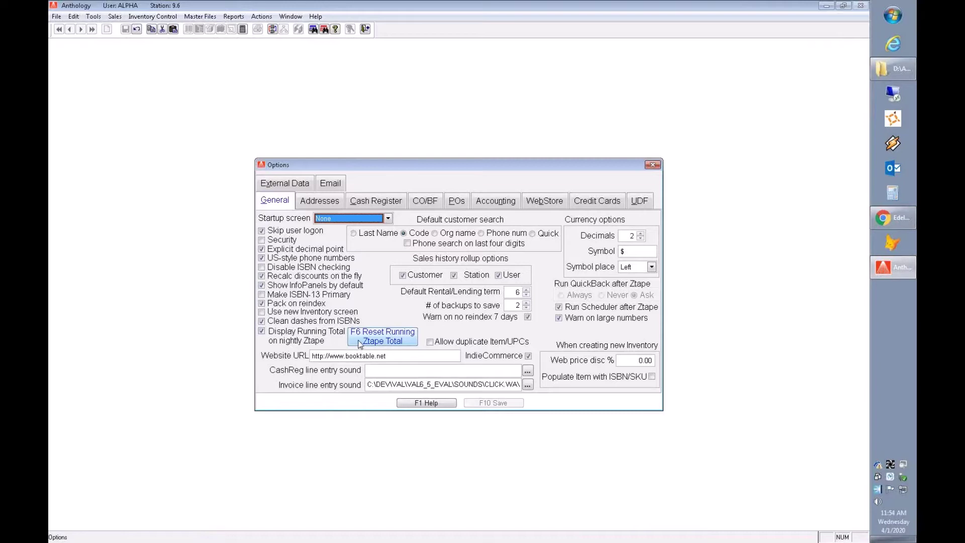
pyautogui.click(653, 165)
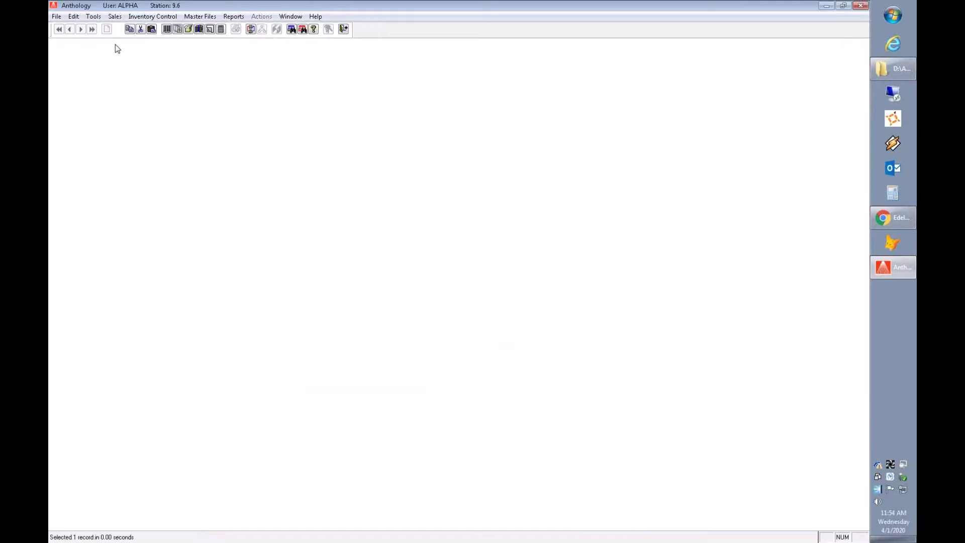
# Run the Historical ZTape report for 2/2/2020 through 4/1/2020 as an on-screen preview for all users and stations.
pyautogui.click(115, 17)
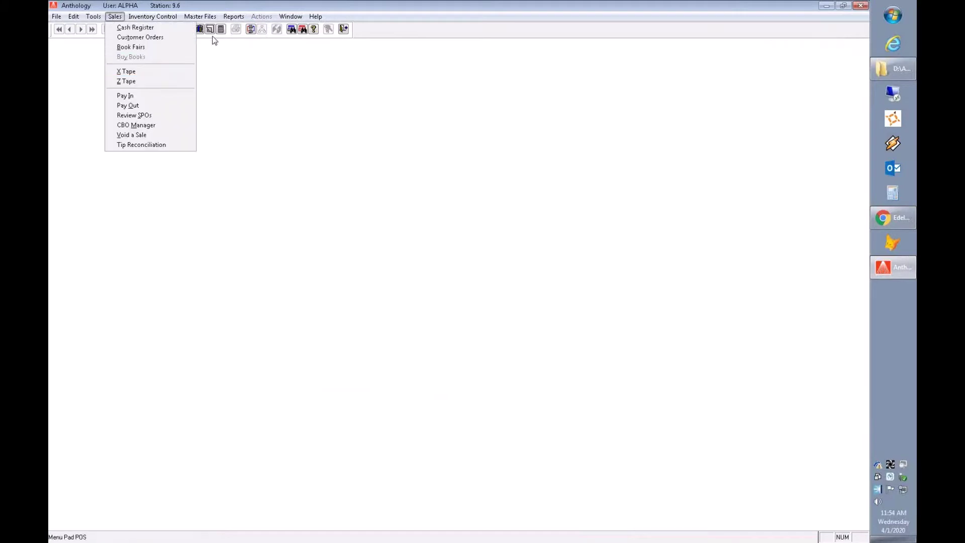
pyautogui.moveTo(239, 21)
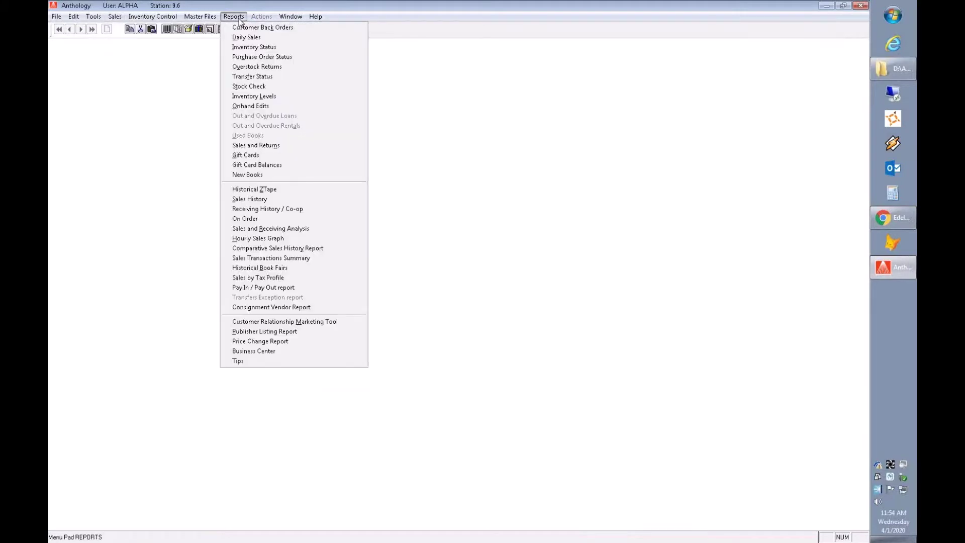
pyautogui.click(261, 190)
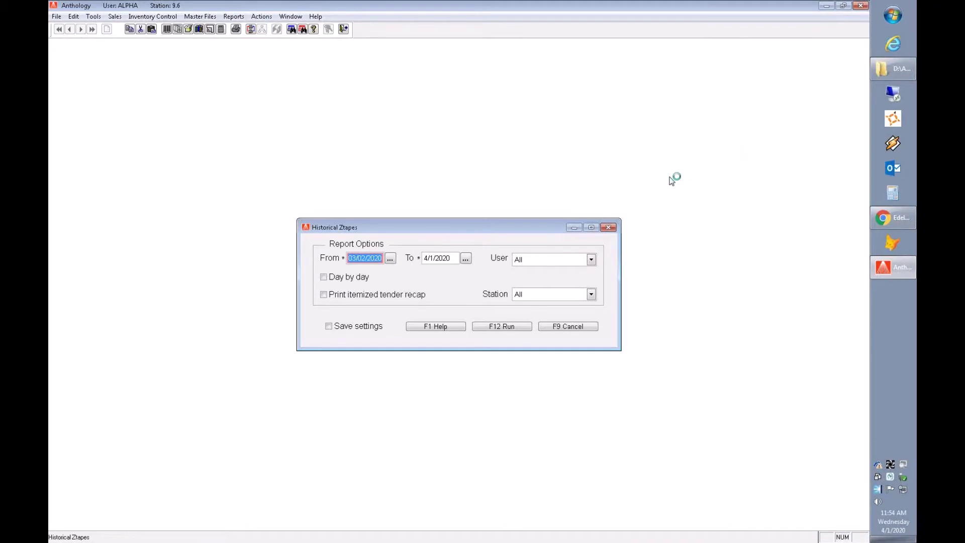
pyautogui.click(390, 258)
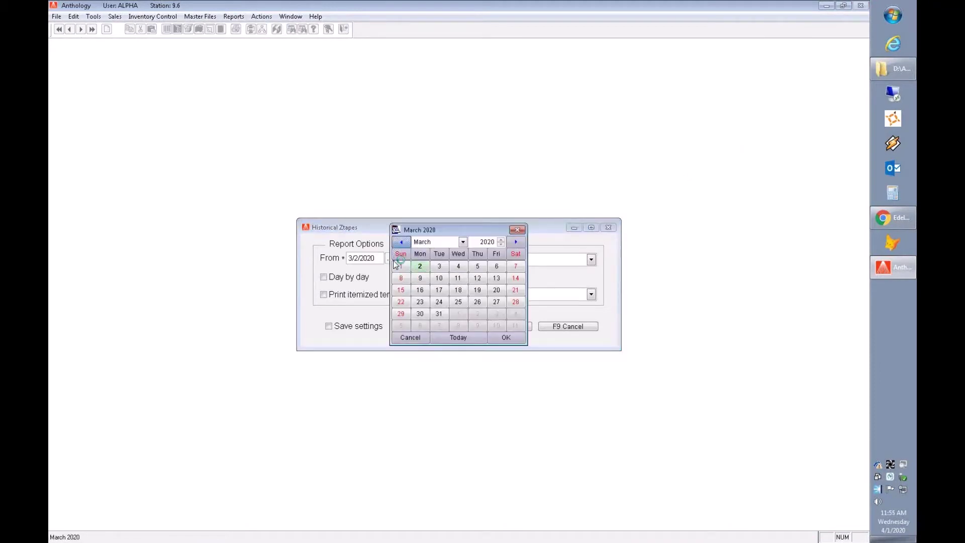
pyautogui.press('pageup')
pyautogui.press('Return')
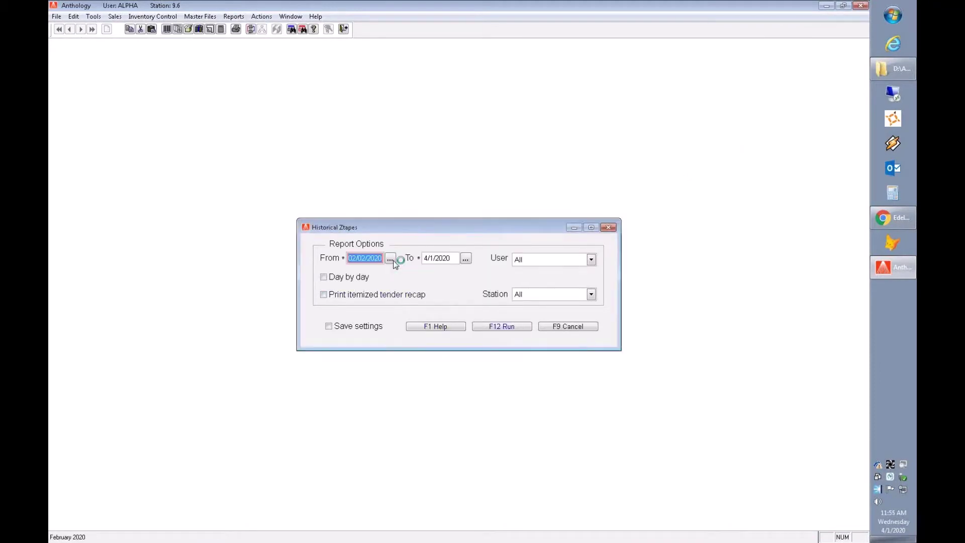
pyautogui.press('F12')
pyautogui.click(372, 265)
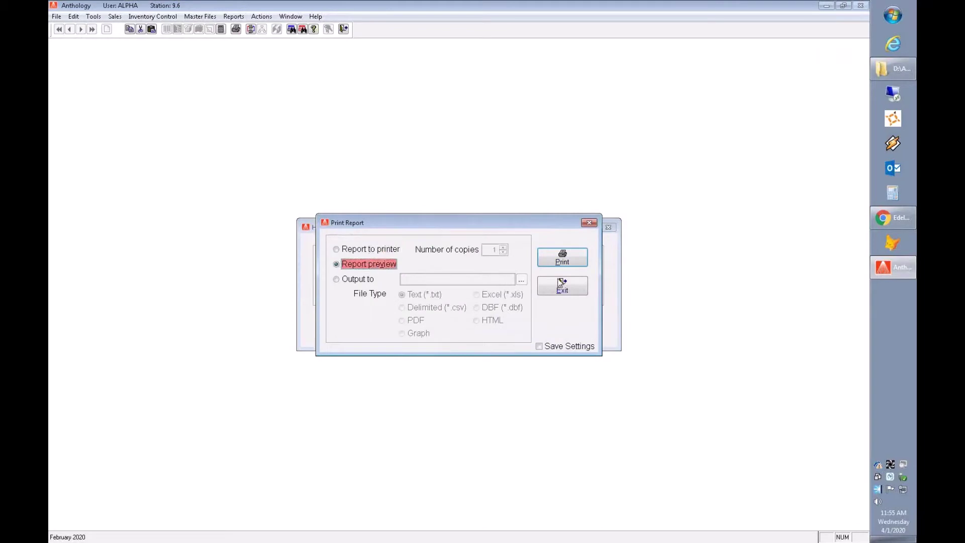
pyautogui.click(563, 258)
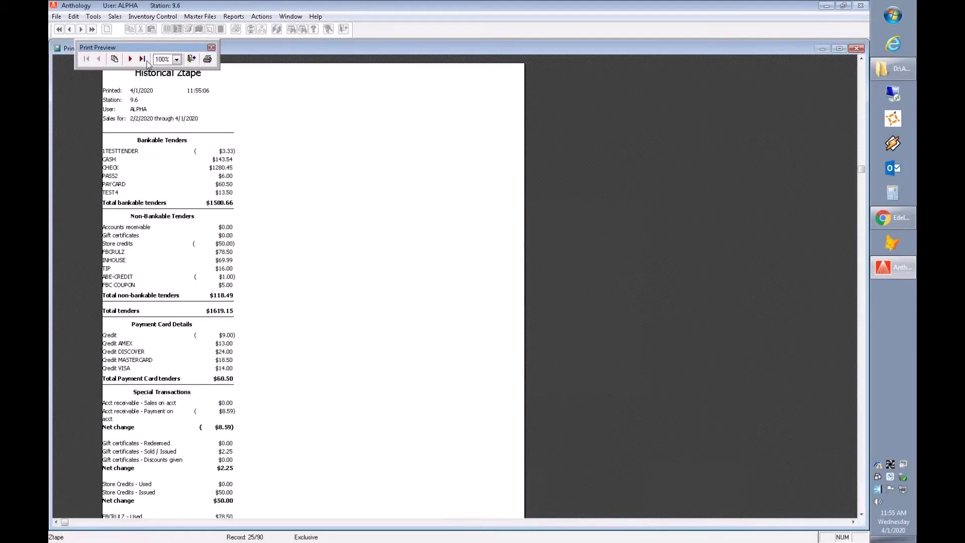
# Examine the later pages of the Historical Ztape preview, including the sales summary and department sales, then close the report.
pyautogui.click(142, 59)
pyautogui.scroll(2, 387, 266)
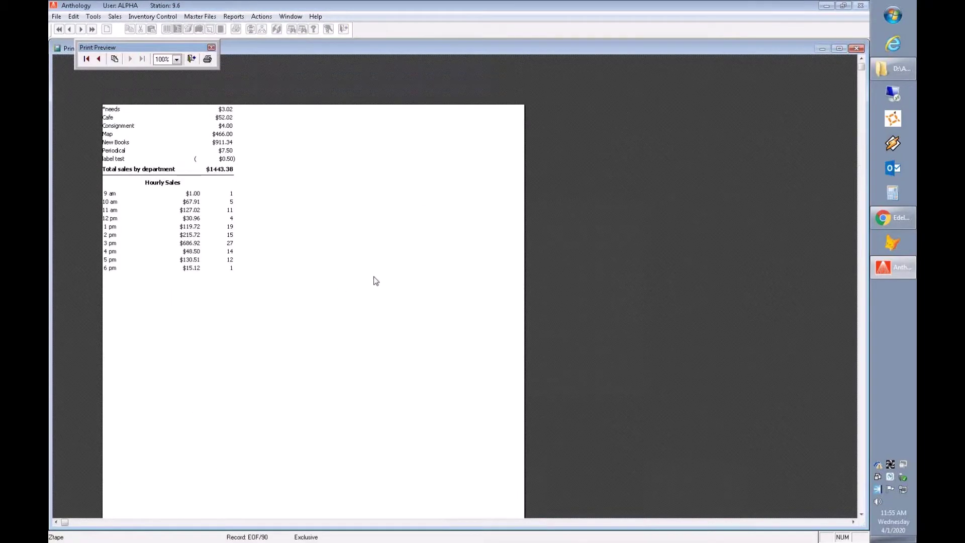
pyautogui.click(98, 59)
pyautogui.scroll(-1, 401, 336)
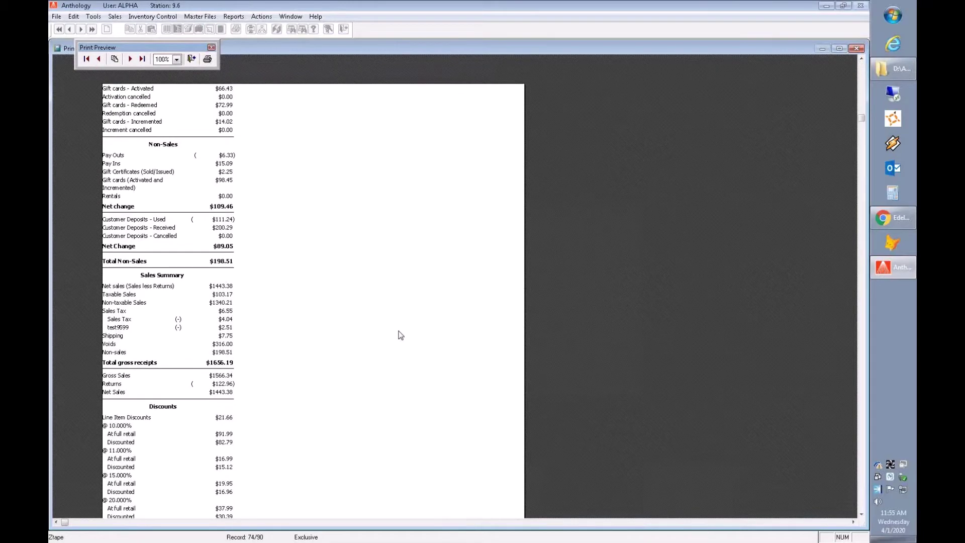
pyautogui.scroll(-5, 401, 335)
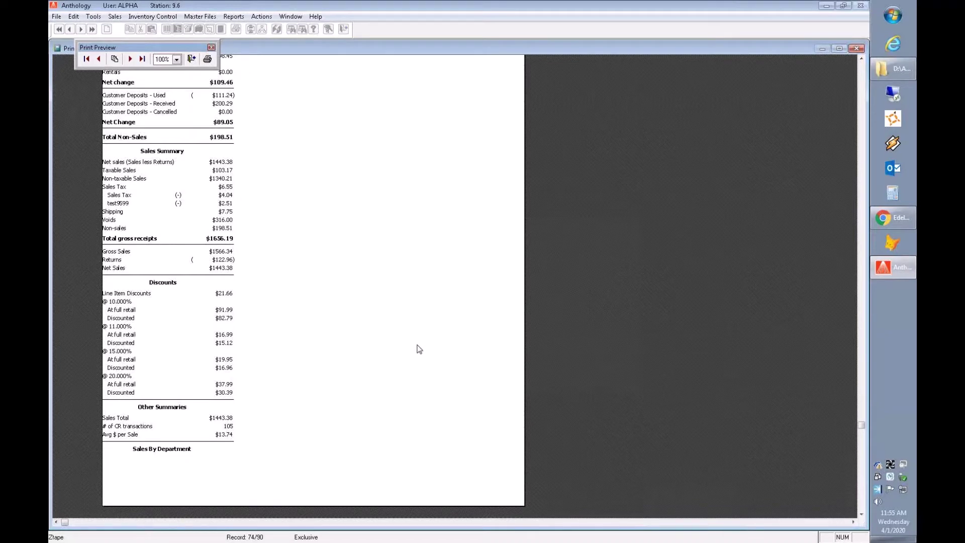
pyautogui.click(191, 59)
pyautogui.click(562, 286)
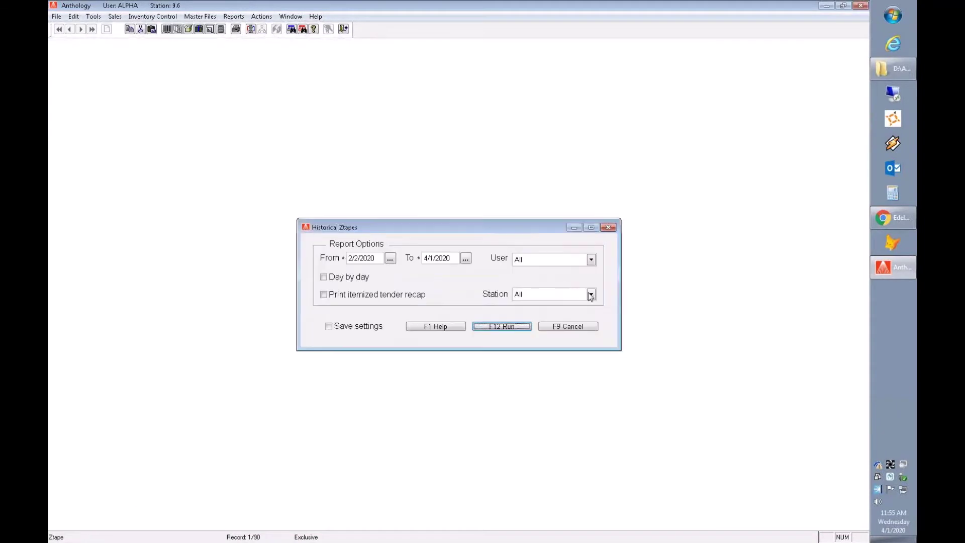
pyautogui.click(608, 226)
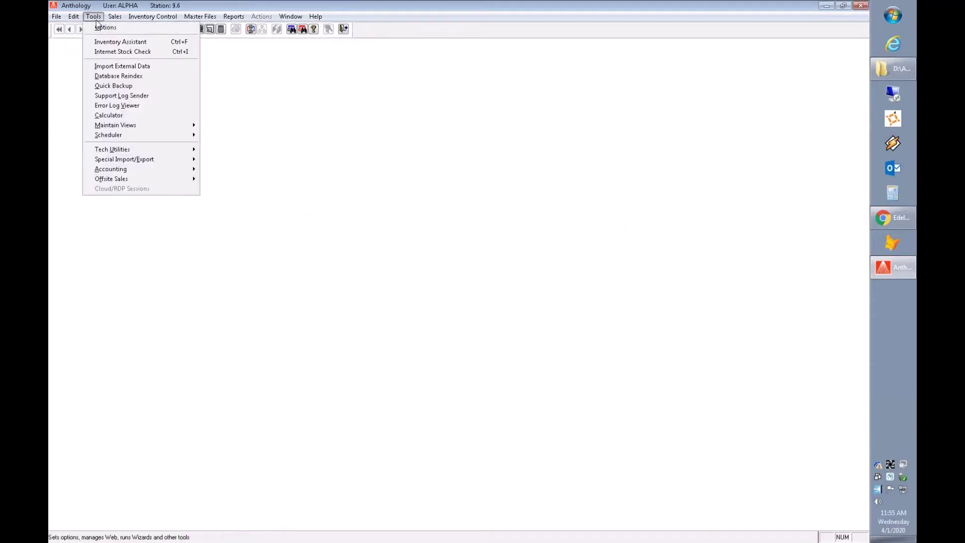
# Turn the running total on the nightly Ztape off and back on in the General options, save, and close Options.
pyautogui.click(101, 29)
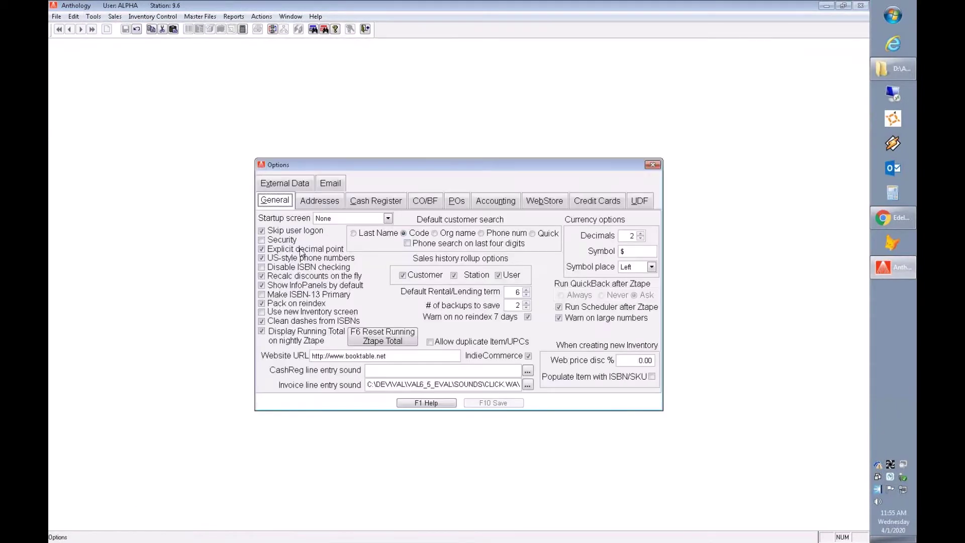
pyautogui.click(262, 331)
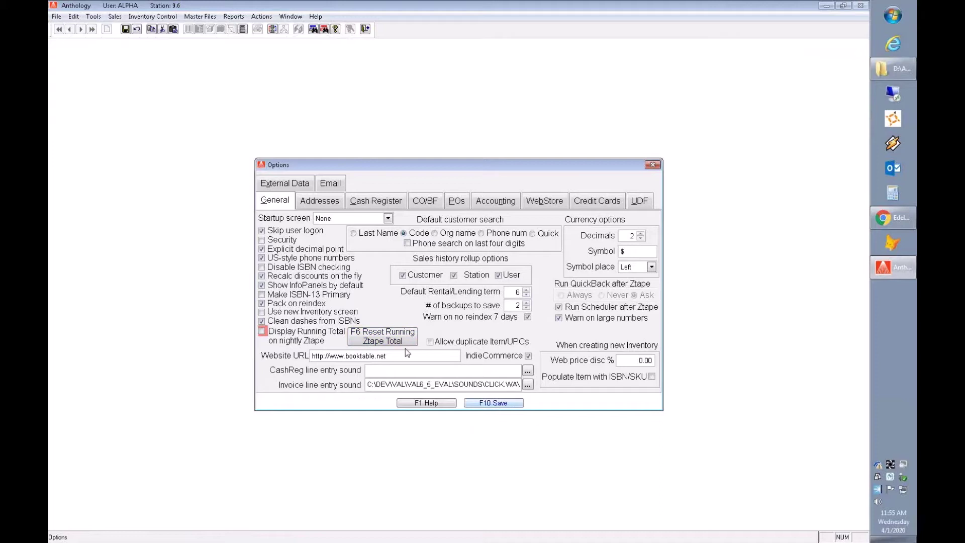
pyautogui.click(395, 340)
pyautogui.click(517, 315)
pyautogui.click(262, 331)
pyautogui.click(504, 404)
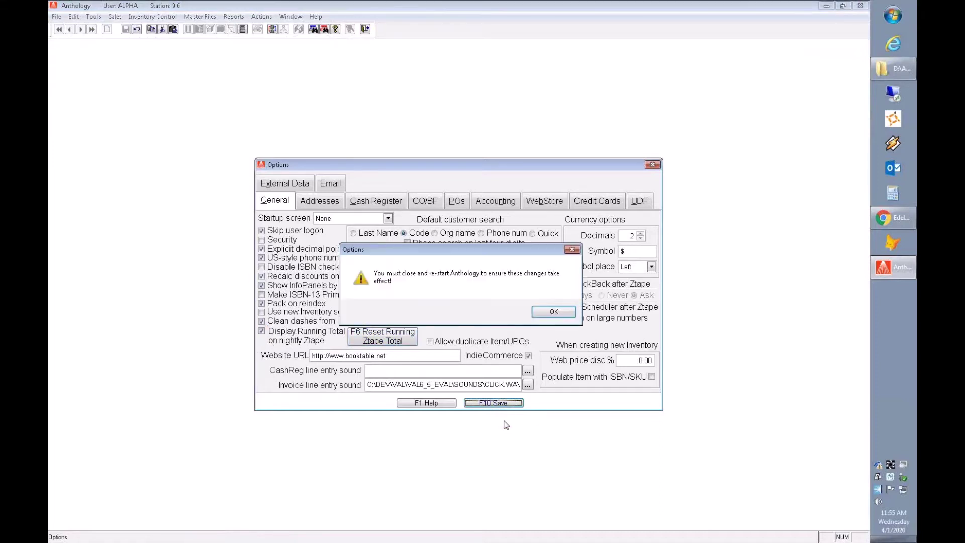
pyautogui.click(553, 312)
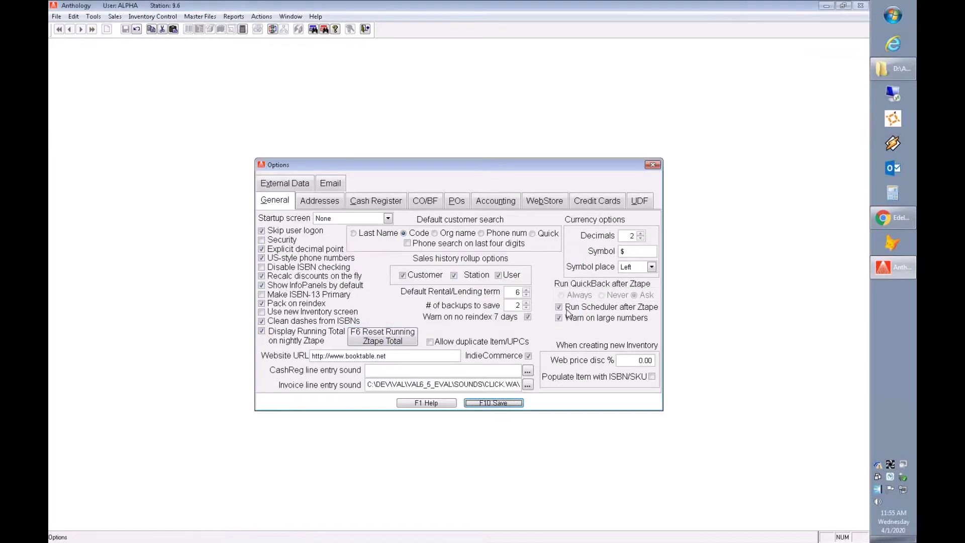
pyautogui.click(653, 165)
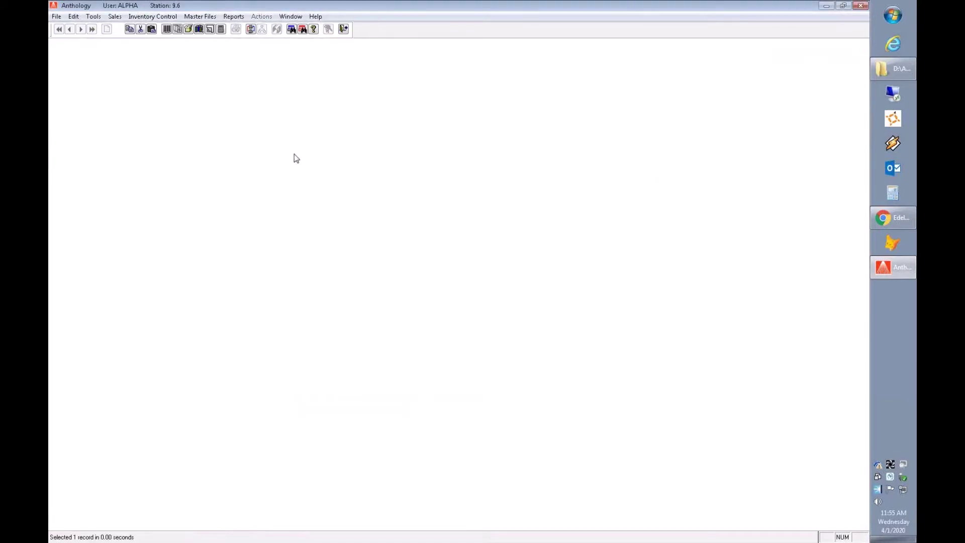
# Open the Cash Register and start a new customer record from the customer lookup.
pyautogui.click(167, 30)
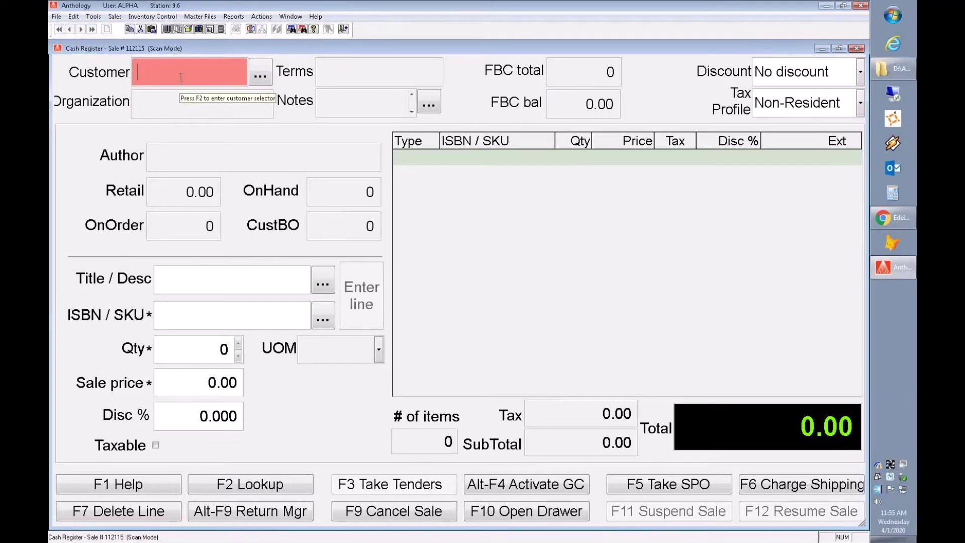
pyautogui.click(179, 74)
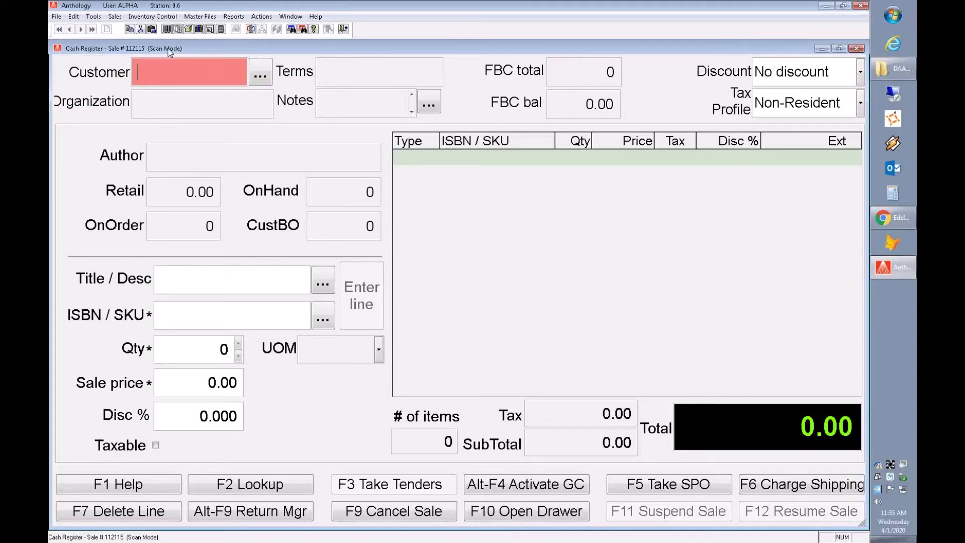
pyautogui.click(259, 78)
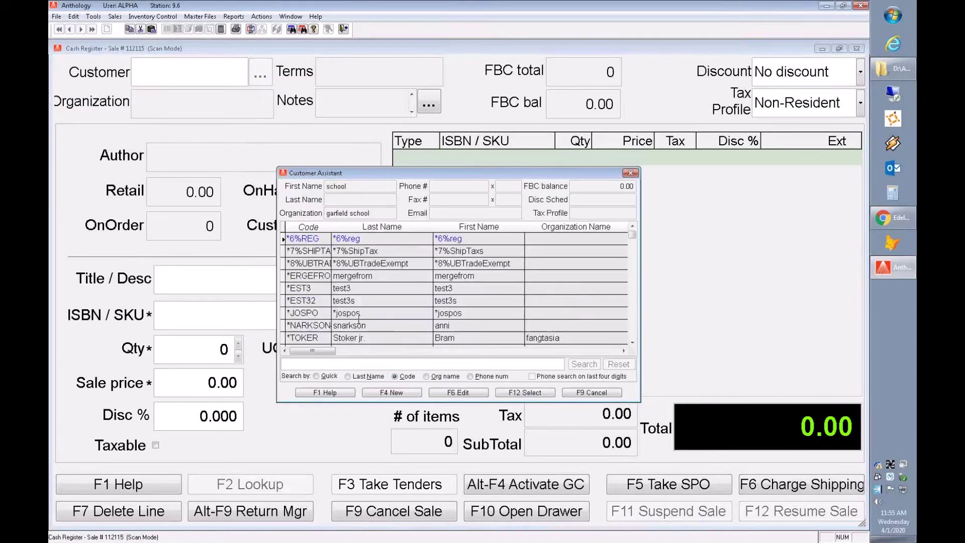
pyautogui.click(396, 393)
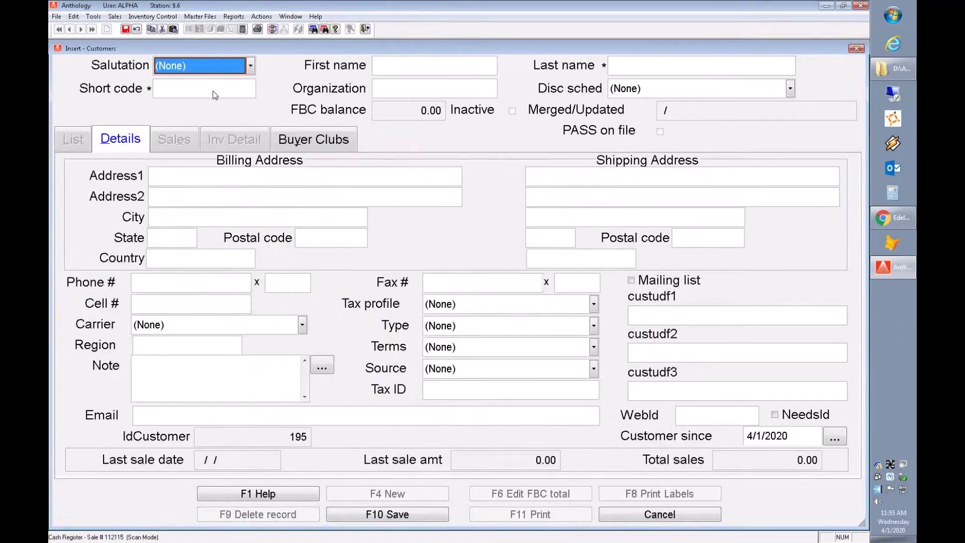
# Enter "lastname" as the new customer's last name so that a short code is generated.
pyautogui.click(434, 65)
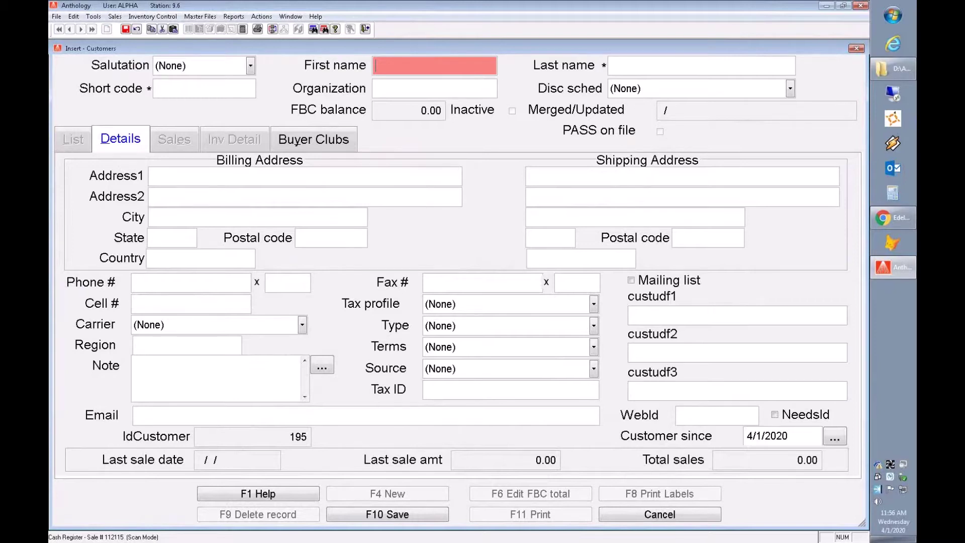
pyautogui.click(701, 65)
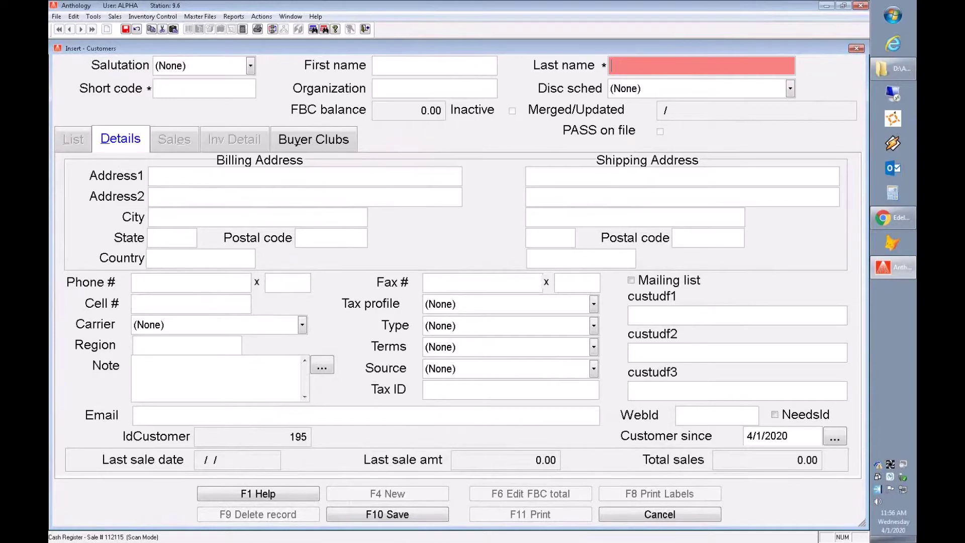
pyautogui.write('lastname')
pyautogui.press('Tab')
# Clear the new customer's last name while keeping the short code.
pyautogui.click(622, 65)
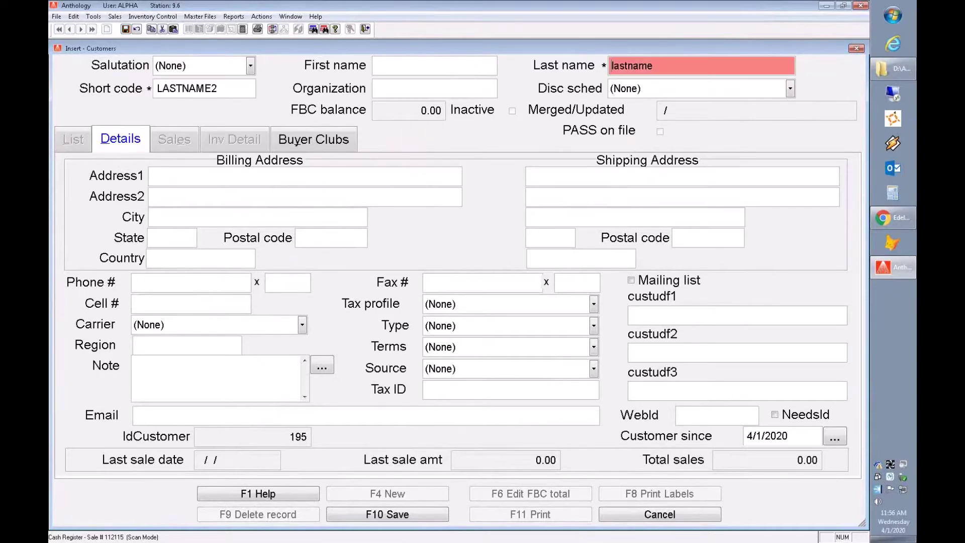
pyautogui.press('BackSpace')
pyautogui.press('BackSpace')
pyautogui.press('Delete')
pyautogui.press('Delete')
pyautogui.press('Delete')
pyautogui.press('Delete')
pyautogui.press('Delete')
pyautogui.press('Delete')
pyautogui.press('capslock')
pyautogui.press('Tab')
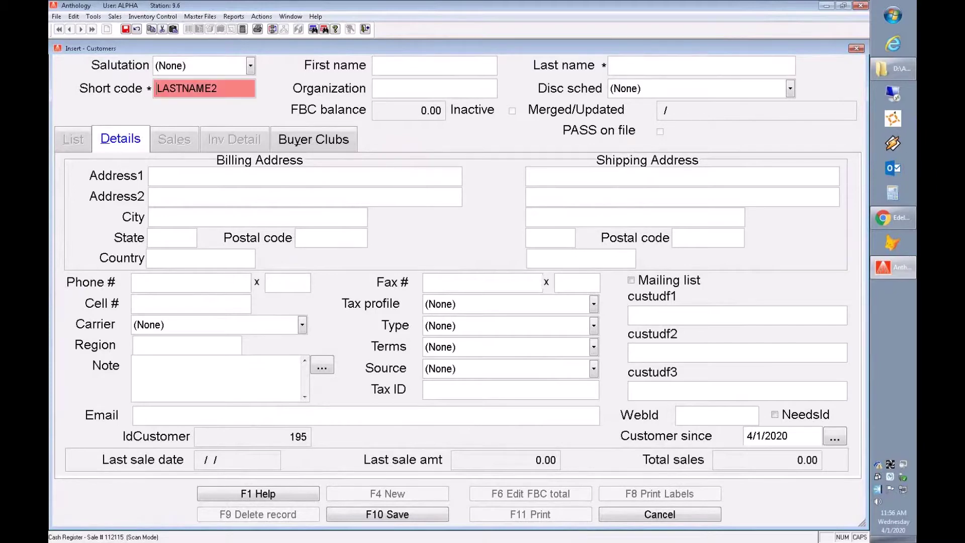
# Set the new customer's organization to "Org".
pyautogui.press('Tab')
pyautogui.write('IFS')
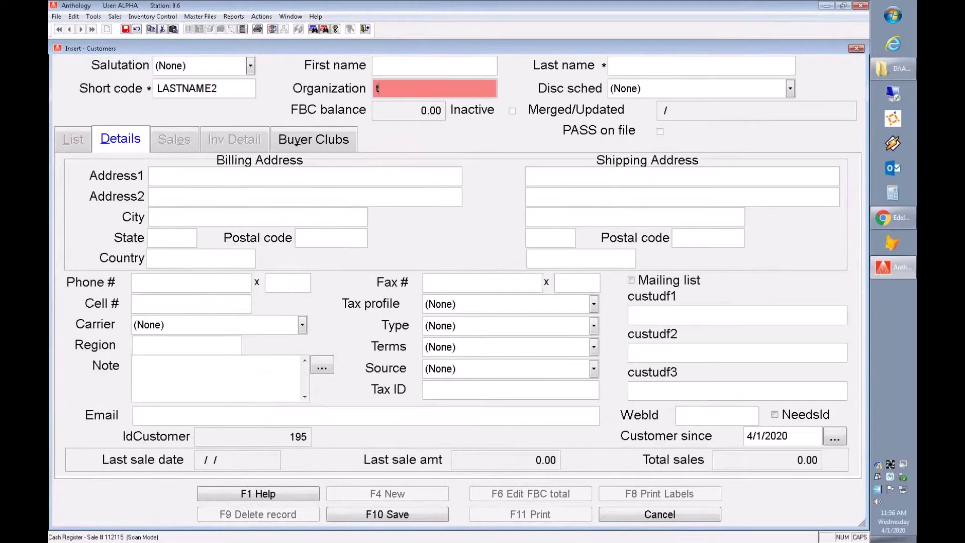
pyautogui.press('BackSpace')
pyautogui.press('BackSpace')
pyautogui.press('BackSpace')
pyautogui.write('IFS')
pyautogui.press('BackSpace')
pyautogui.press('BackSpace')
pyautogui.press('BackSpace')
pyautogui.press('capslock')
pyautogui.write('Org')
pyautogui.write('na')
pyautogui.press('BackSpace')
pyautogui.press('BackSpace')
pyautogui.press('Tab')
# Save the organization-only customer, select it for the sale, and close the Cash Register.
pyautogui.press('F10')
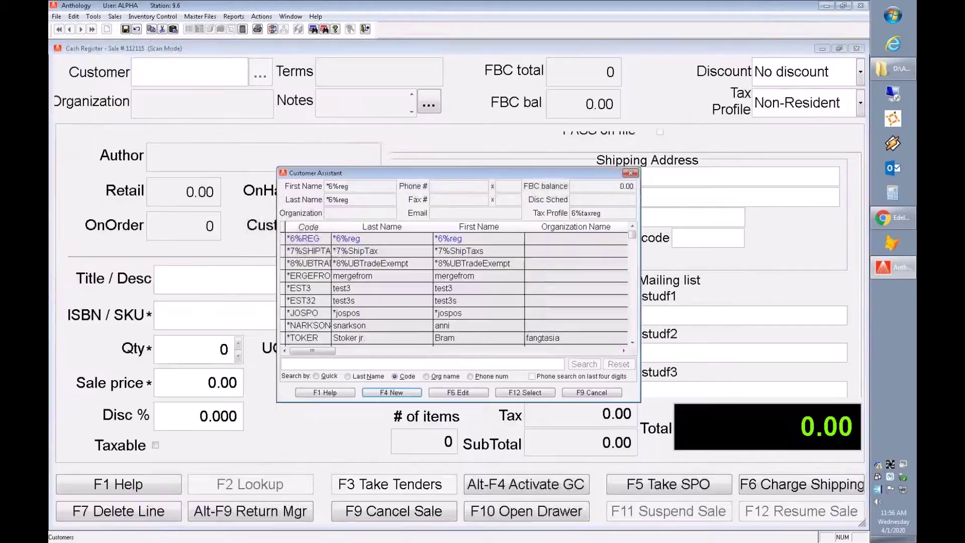
pyautogui.press('F12')
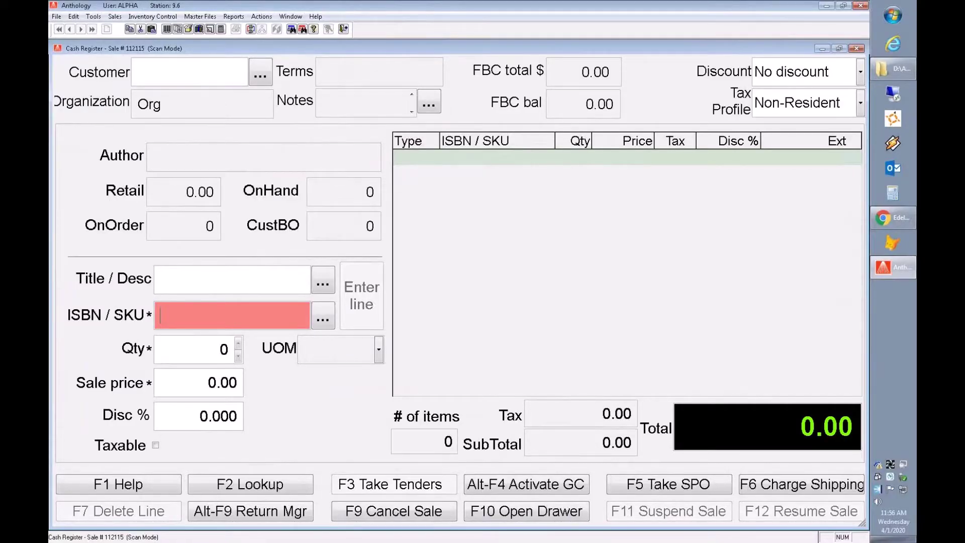
pyautogui.click(856, 49)
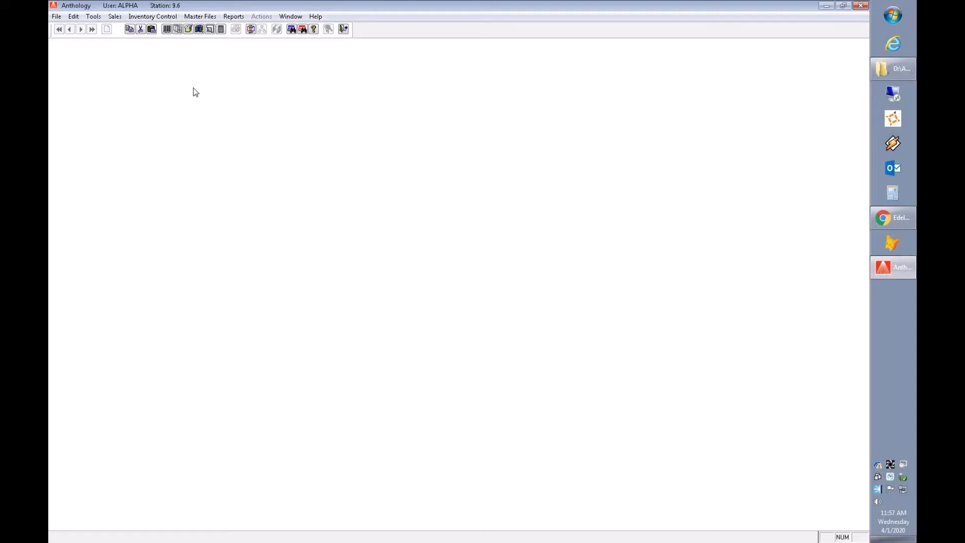
# Open a new Cash Register sale and assign the customer FullFBC to it.
pyautogui.click(166, 30)
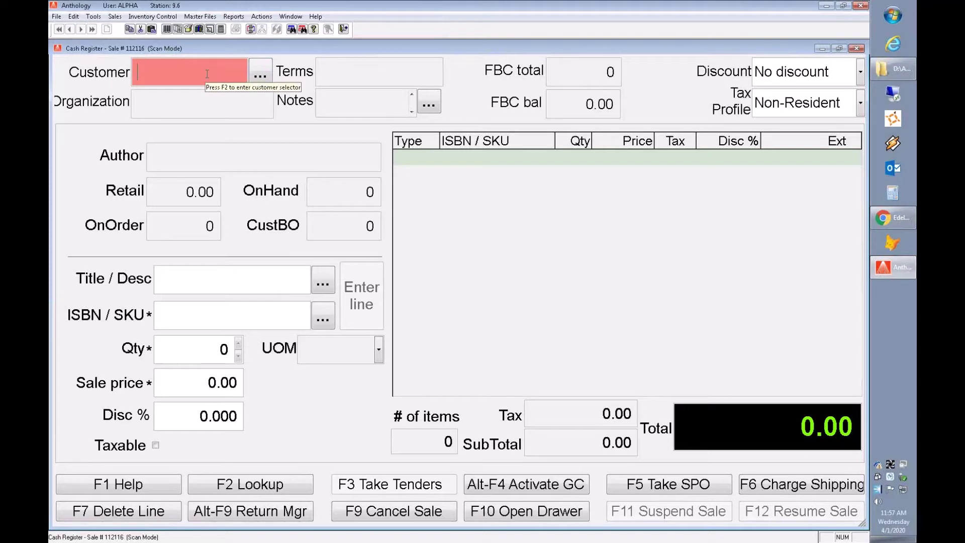
pyautogui.write('Fullb')
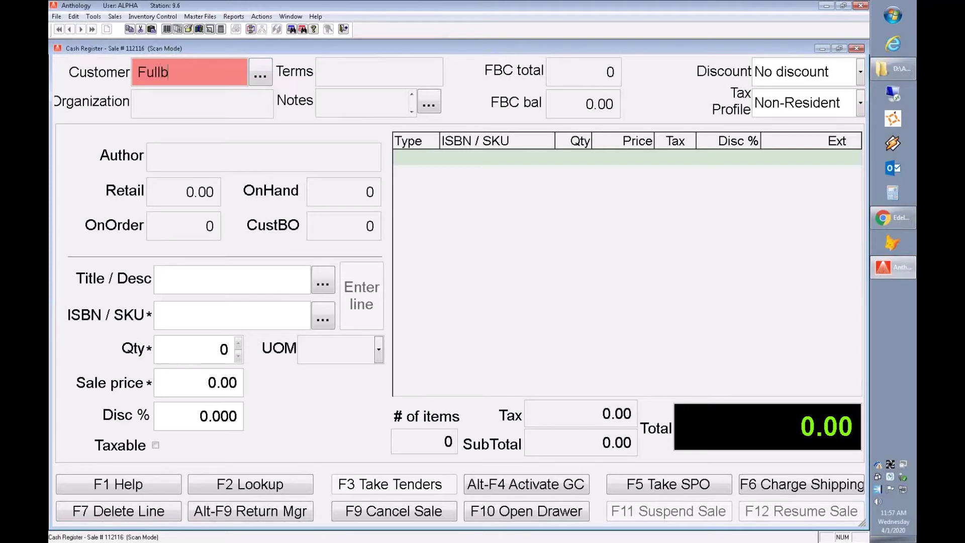
pyautogui.press('BackSpace')
pyautogui.write('fbc')
pyautogui.press('Return')
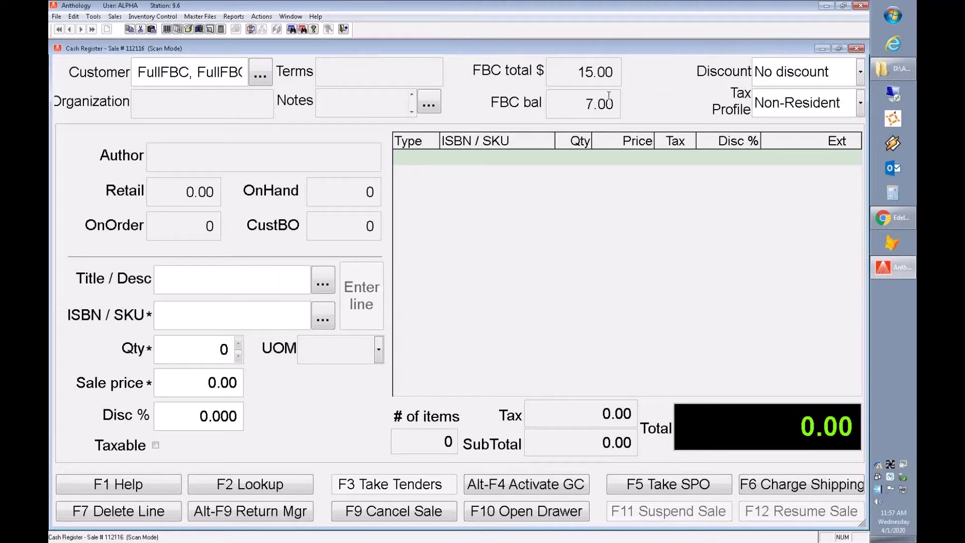
# Add one unit of item T to the sale at a sale price of 10.00.
pyautogui.click(239, 313)
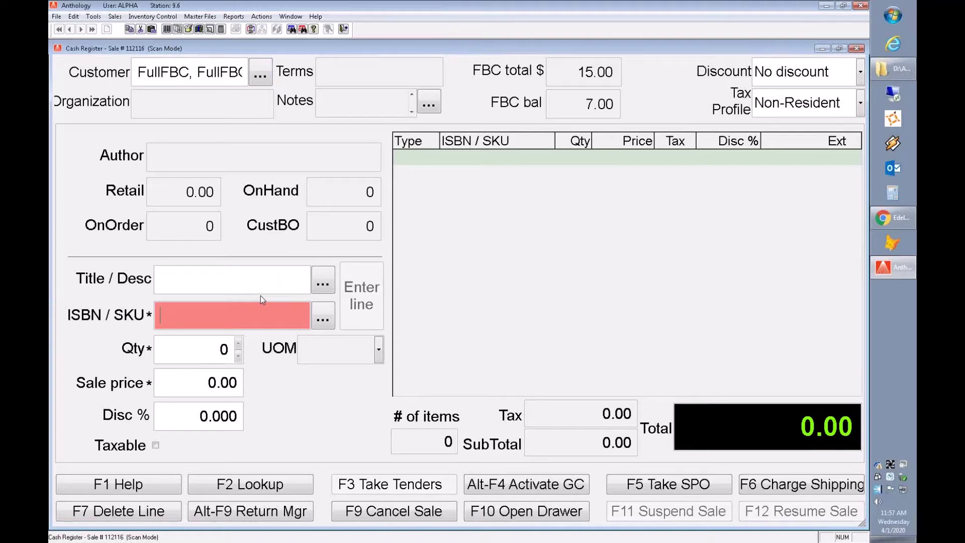
pyautogui.write('T')
pyautogui.press('Return')
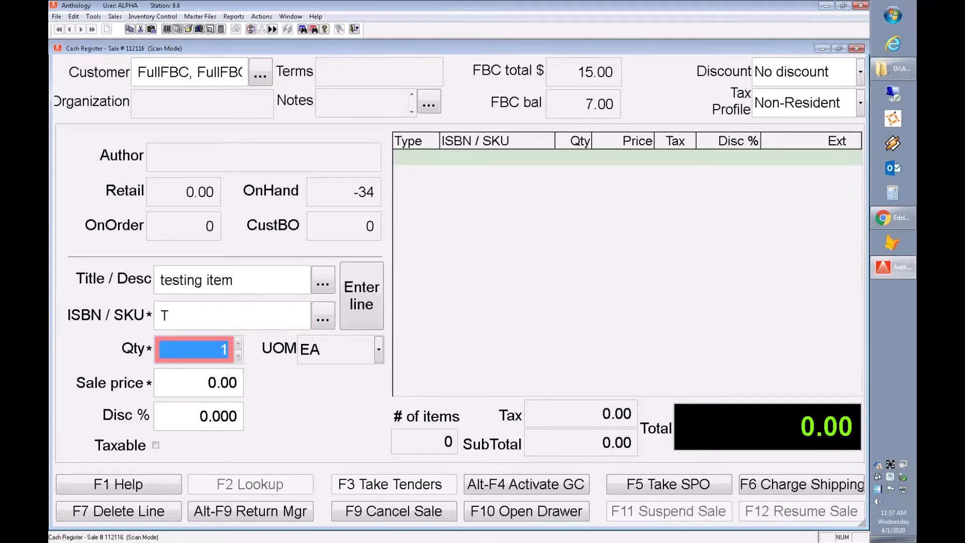
pyautogui.press('Return')
pyautogui.write('10')
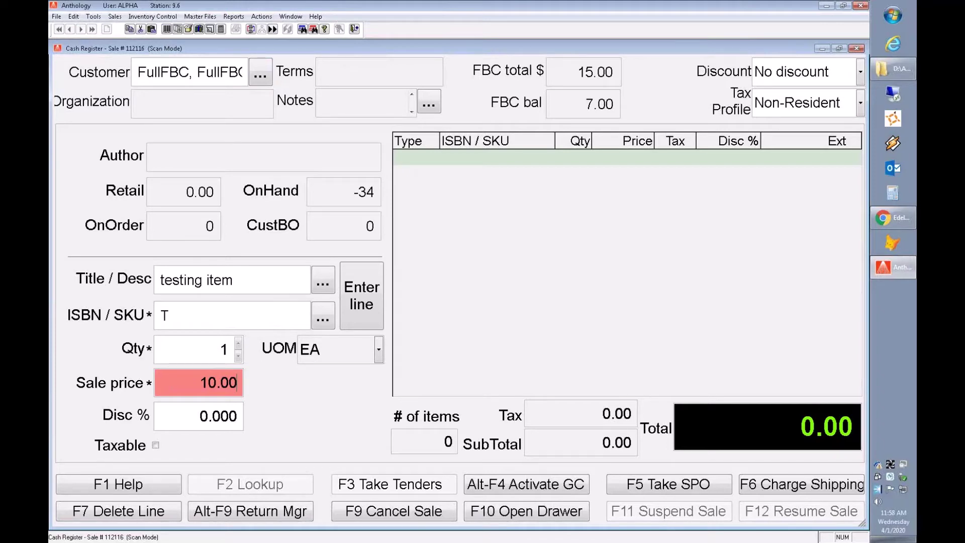
pyautogui.press('Return')
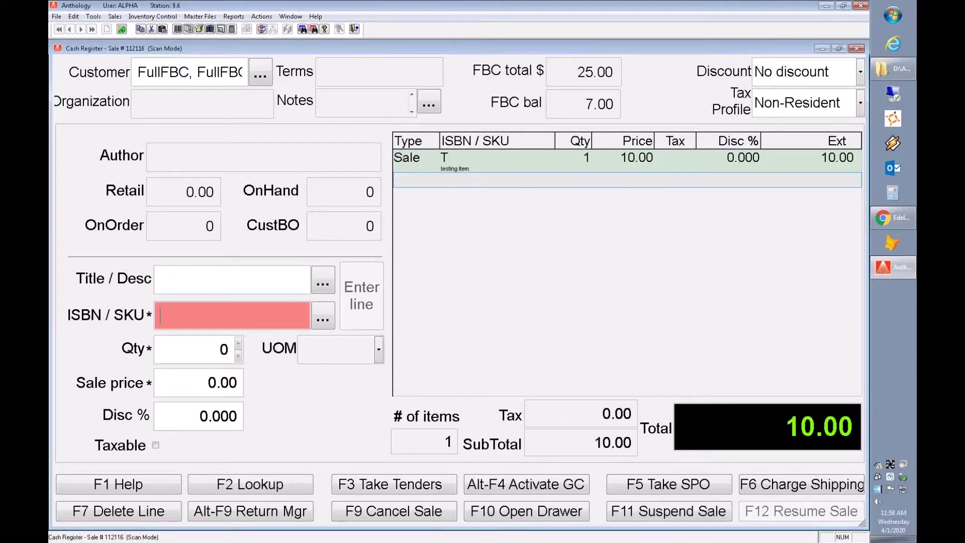
# Begin taking tenders and apply 7.00 to the sale with the FBCRULZ tender.
pyautogui.press('F3')
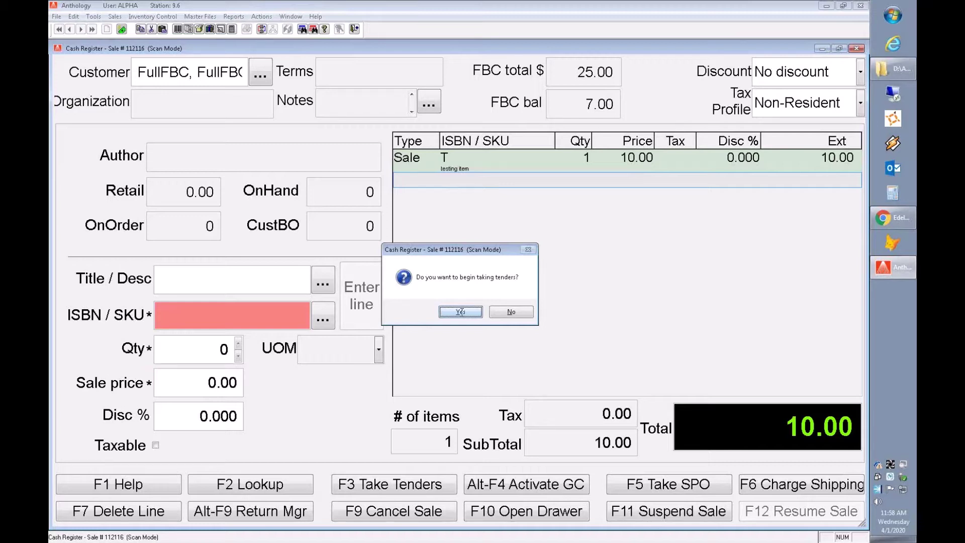
pyautogui.click(461, 312)
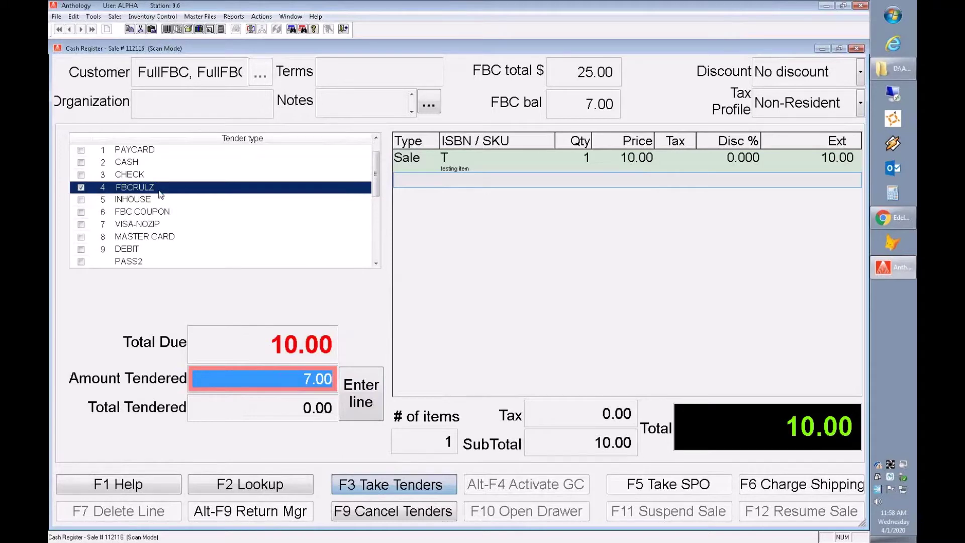
pyautogui.click(234, 380)
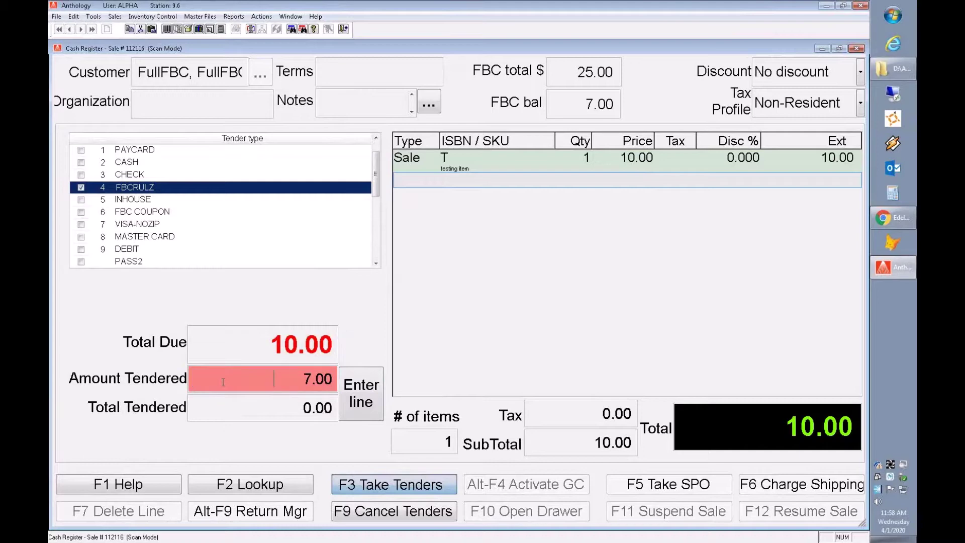
pyautogui.click(223, 382)
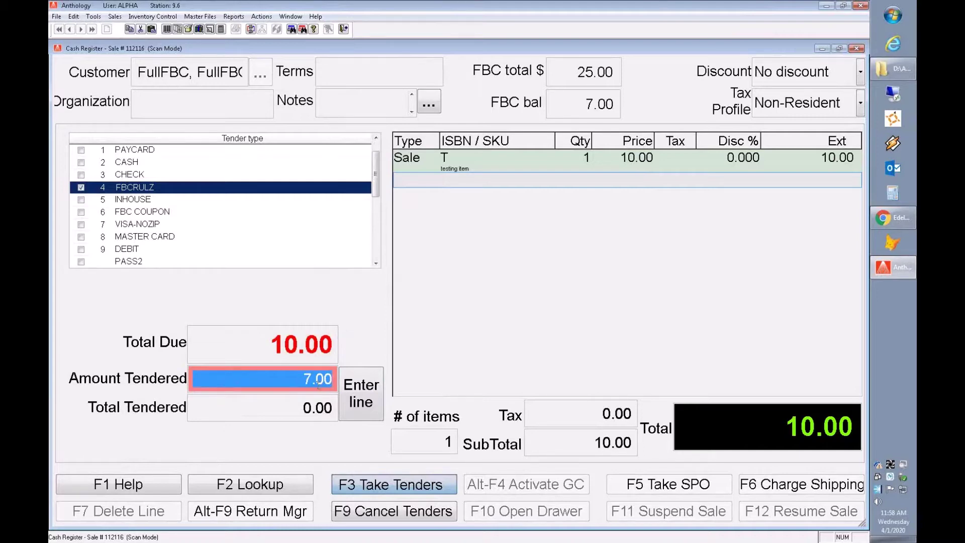
pyautogui.click(372, 404)
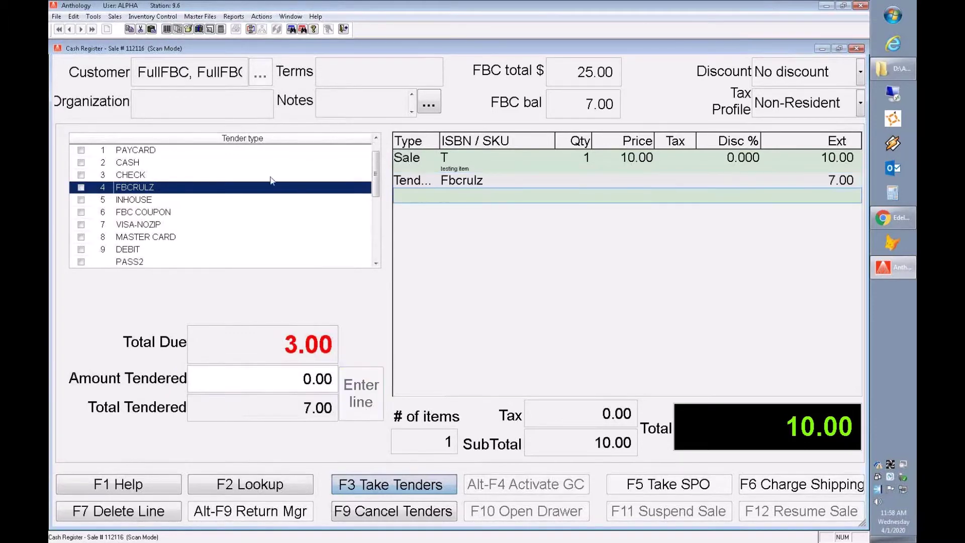
# Tender 3.00 by check and complete the sale.
pyautogui.click(130, 175)
pyautogui.press('space')
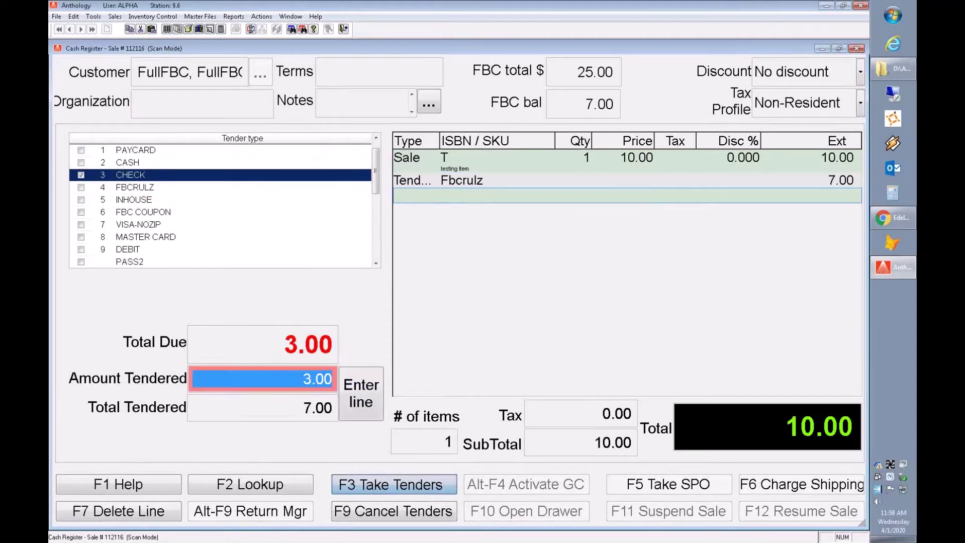
pyautogui.press('Return')
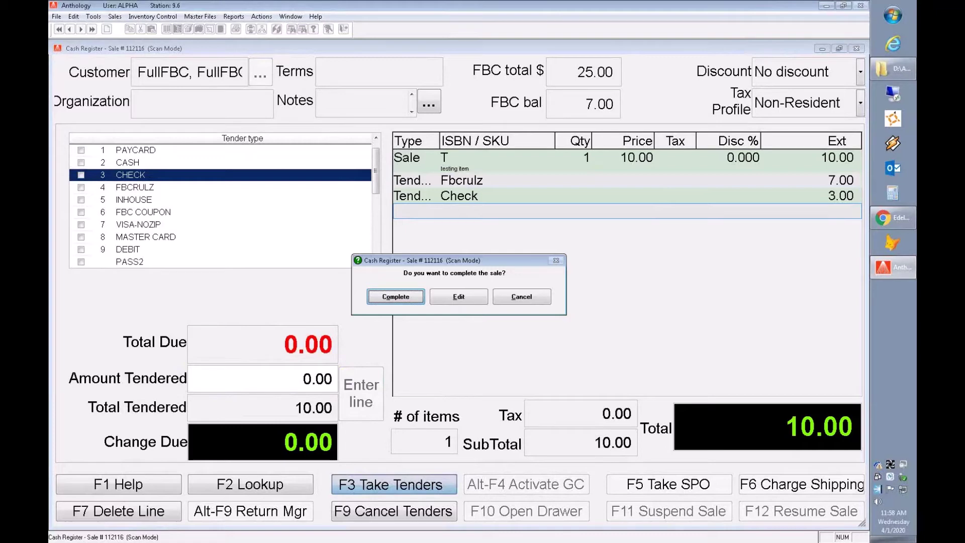
pyautogui.press('Return')
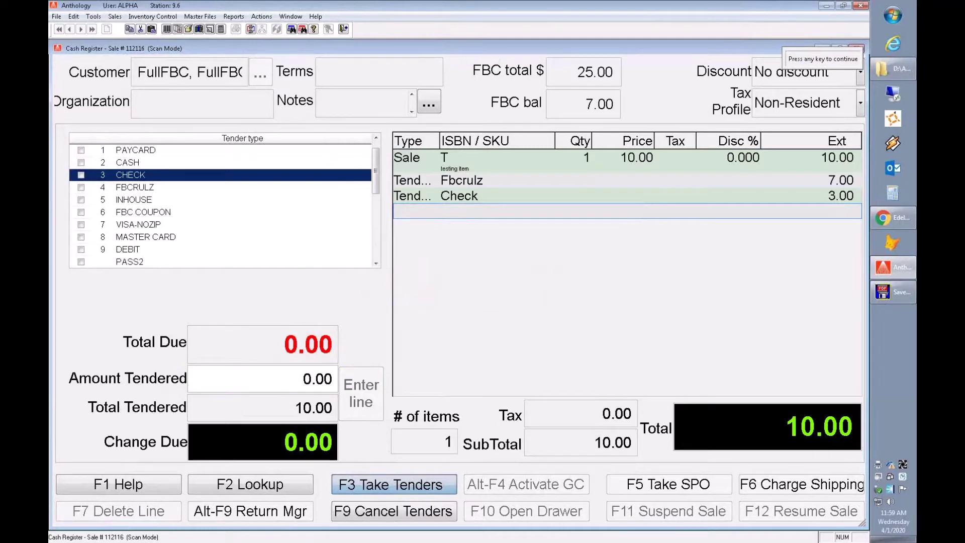
pyautogui.press('Return')
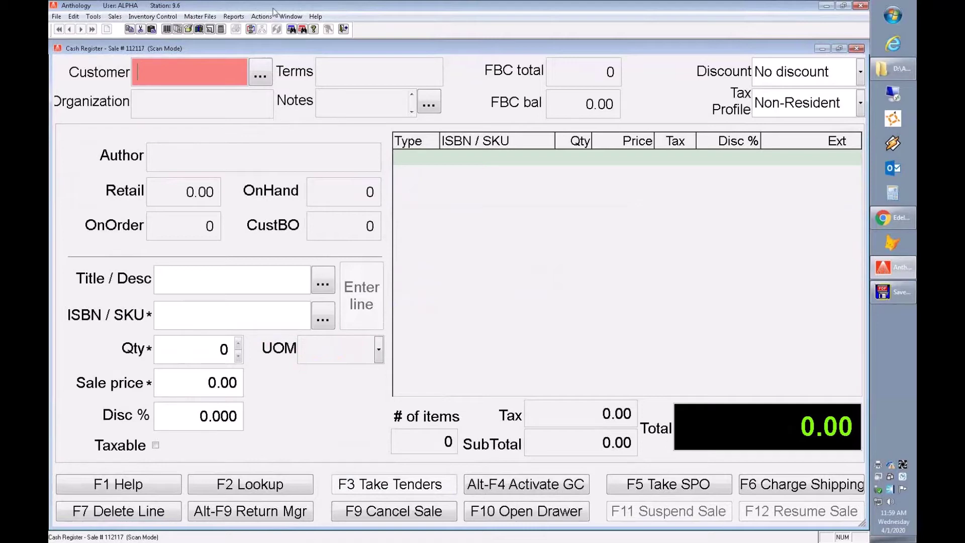
# Open the customer lookup for the new sale and browse the list by last name for customers with an FBC balance.
pyautogui.click(255, 78)
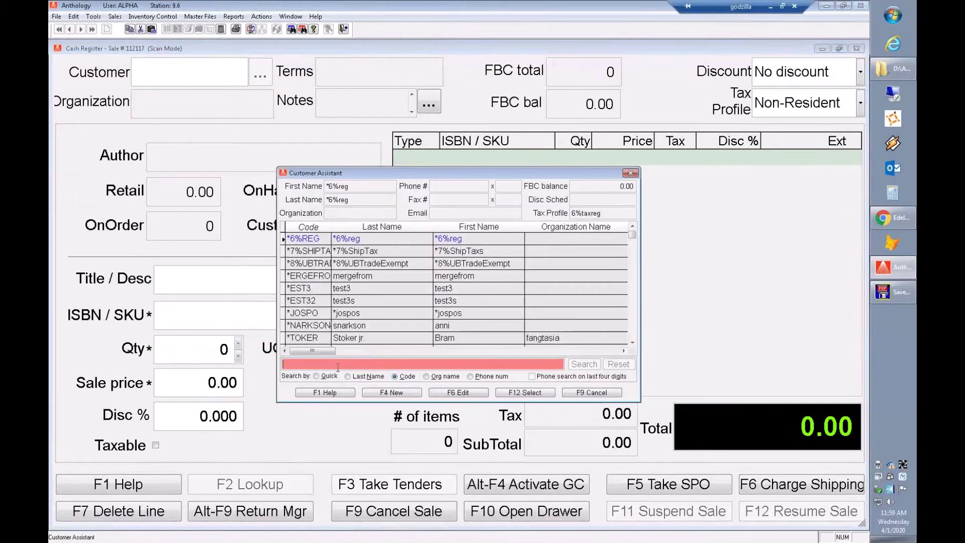
pyautogui.click(363, 290)
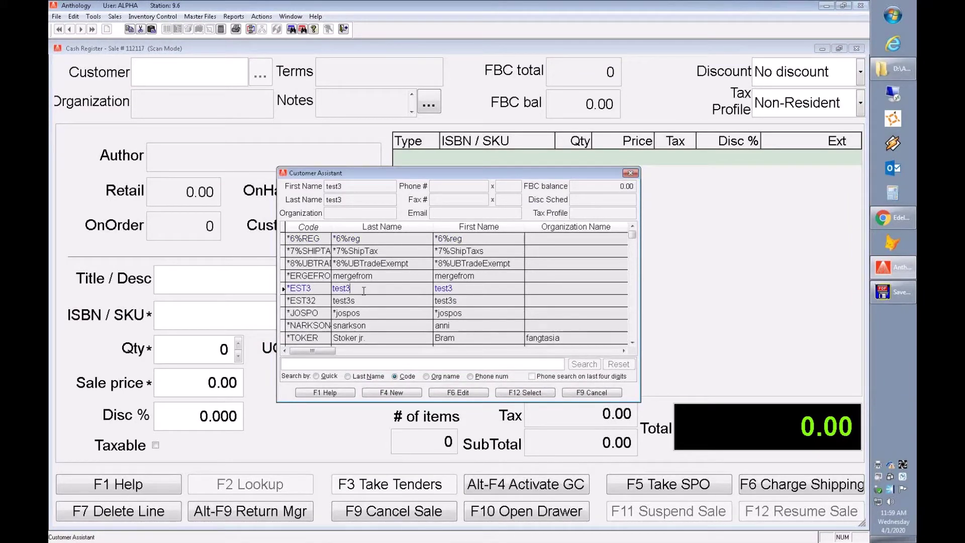
pyautogui.write('sBuffington')
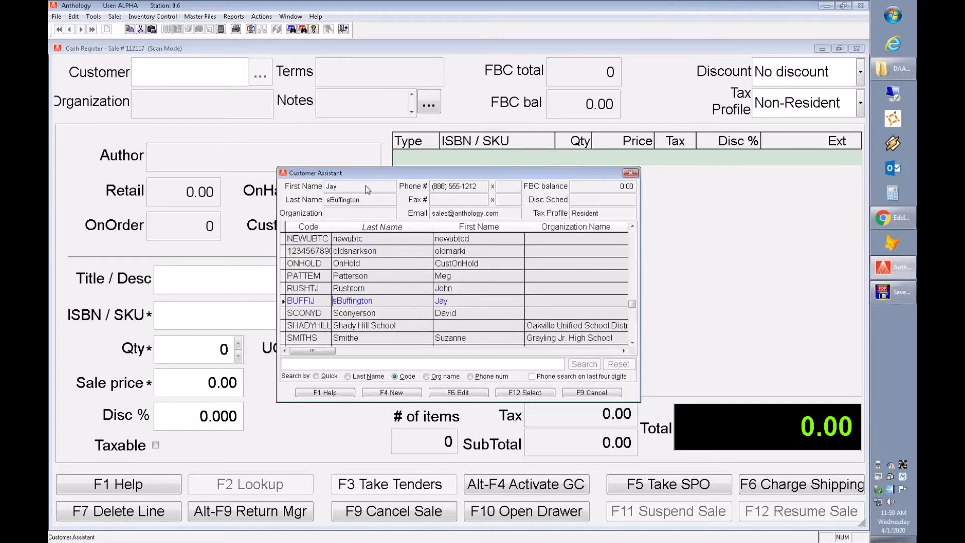
pyautogui.scroll(-1, 373, 304)
pyautogui.scroll(-2, 385, 313)
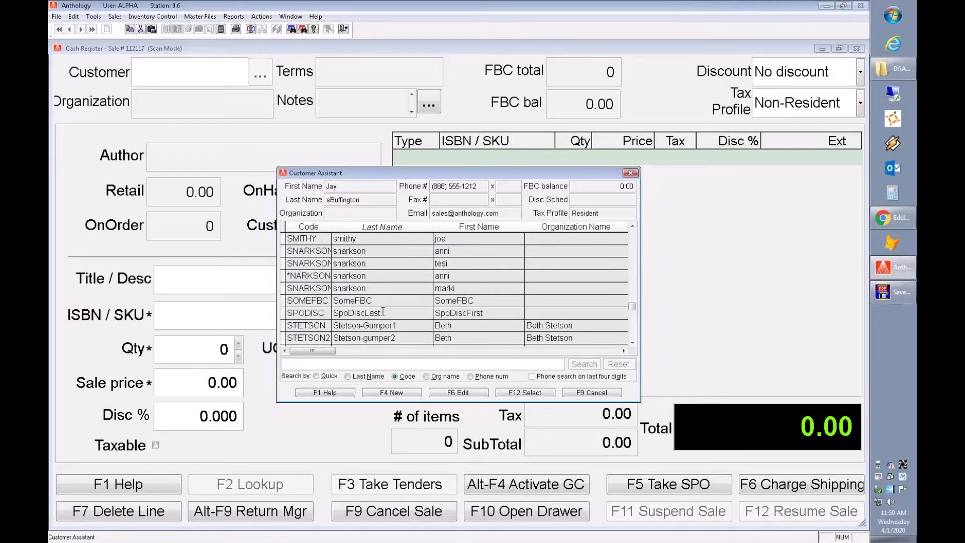
pyautogui.click(374, 301)
pyautogui.press('a')
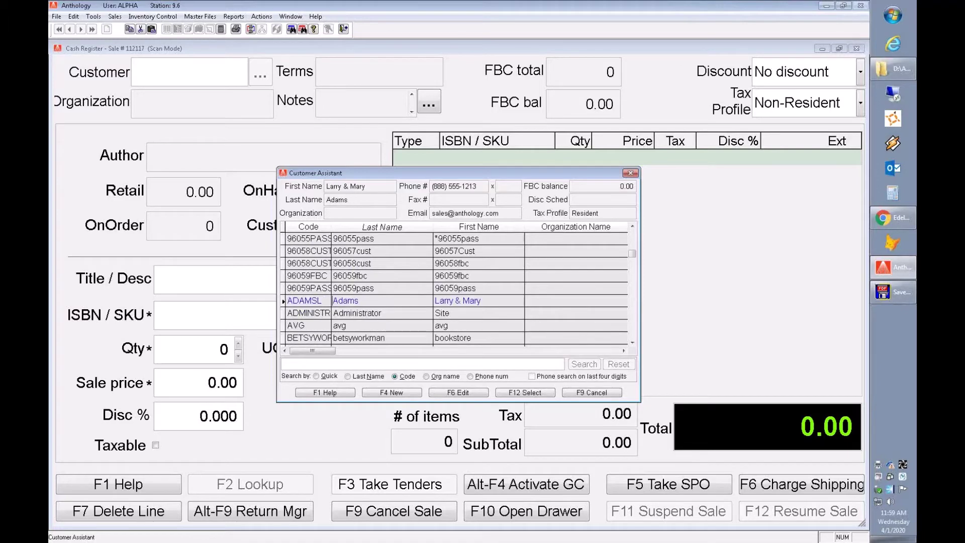
pyautogui.click(381, 280)
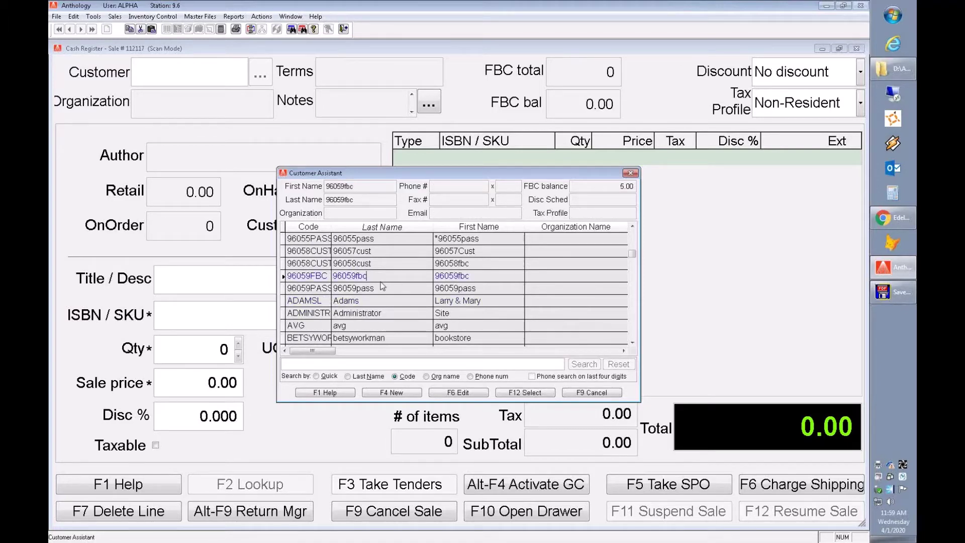
pyautogui.press('s')
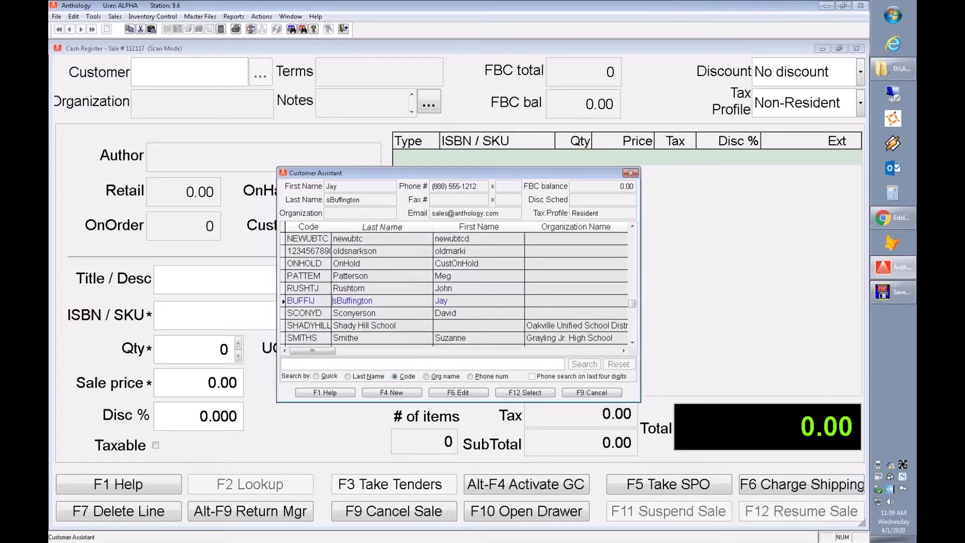
pyautogui.press('m')
pyautogui.press('t')
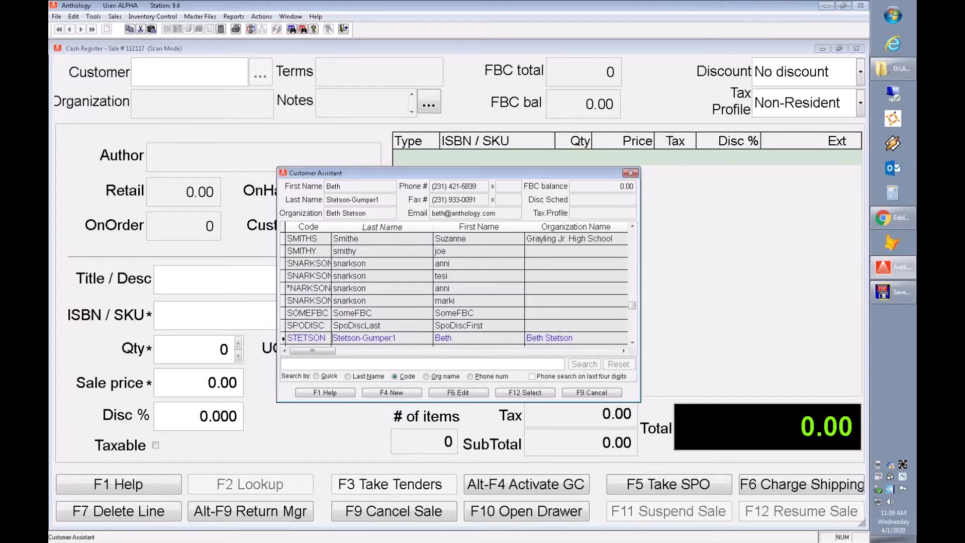
pyautogui.press('Down')
pyautogui.press('Down')
pyautogui.press('Down')
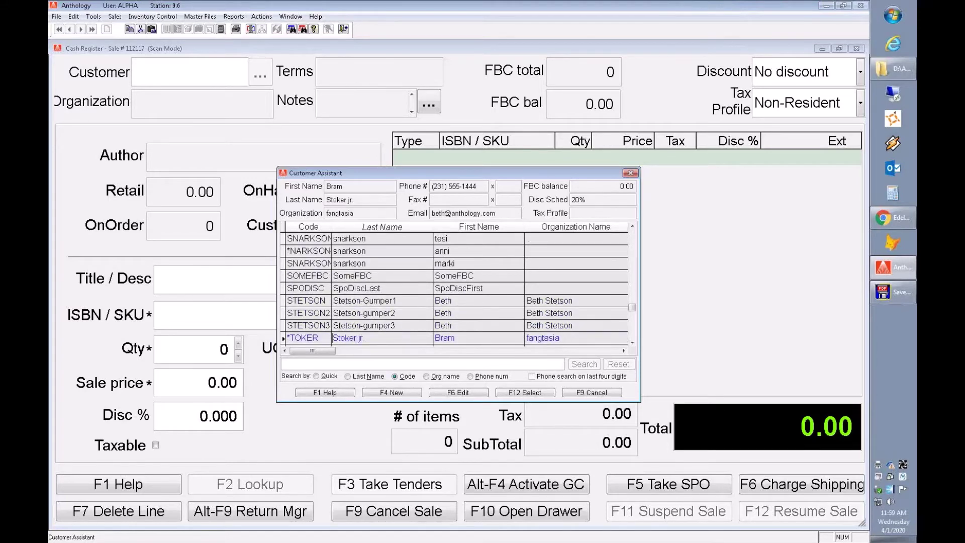
pyautogui.click(356, 252)
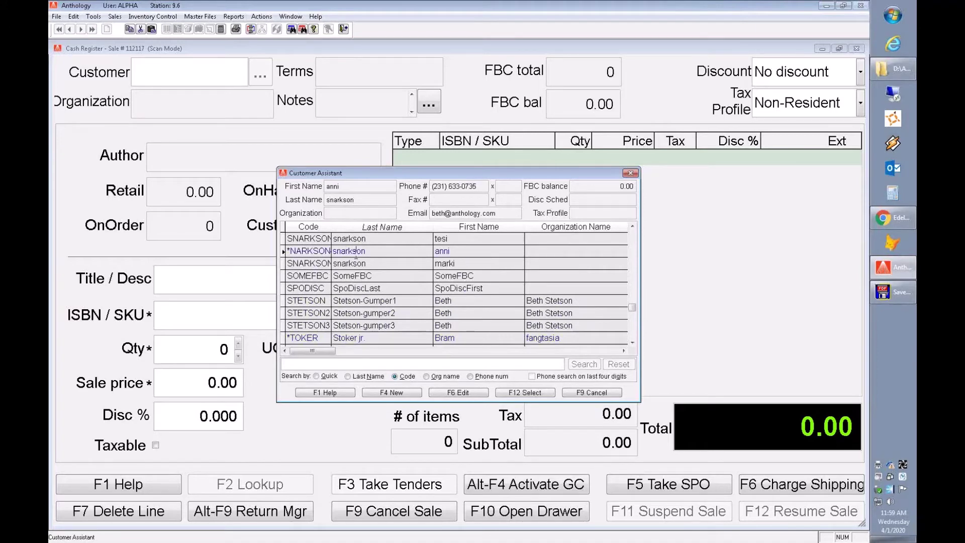
pyautogui.press('a')
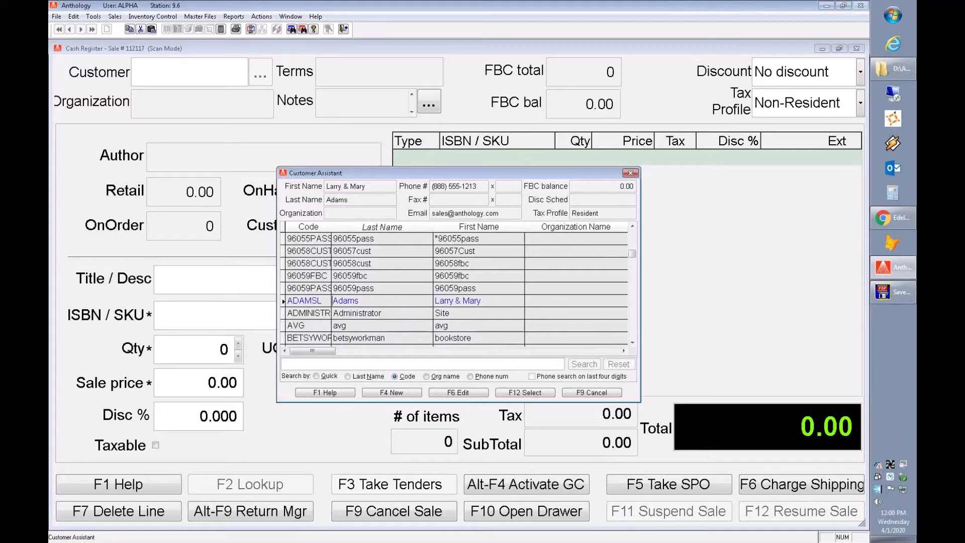
pyautogui.press('f')
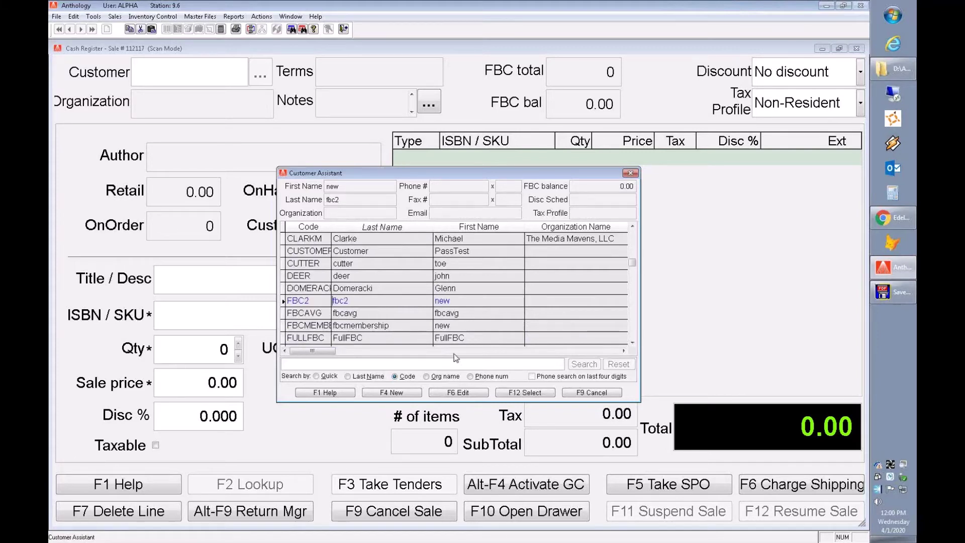
pyautogui.click(411, 335)
pyautogui.scroll(-1, 419, 296)
# Find the customer SomeFBC in the last-name list and assign it to the sale.
pyautogui.press('s')
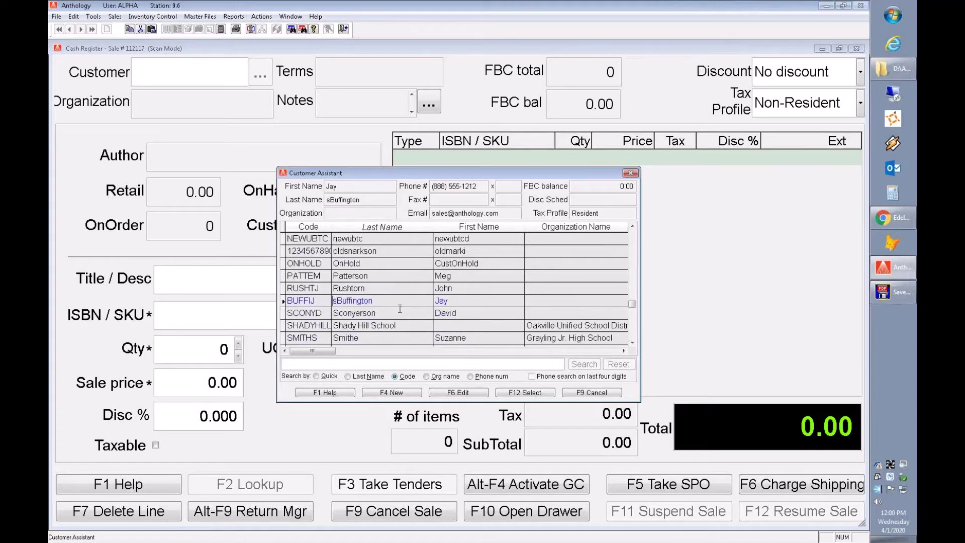
pyautogui.scroll(-4, 398, 311)
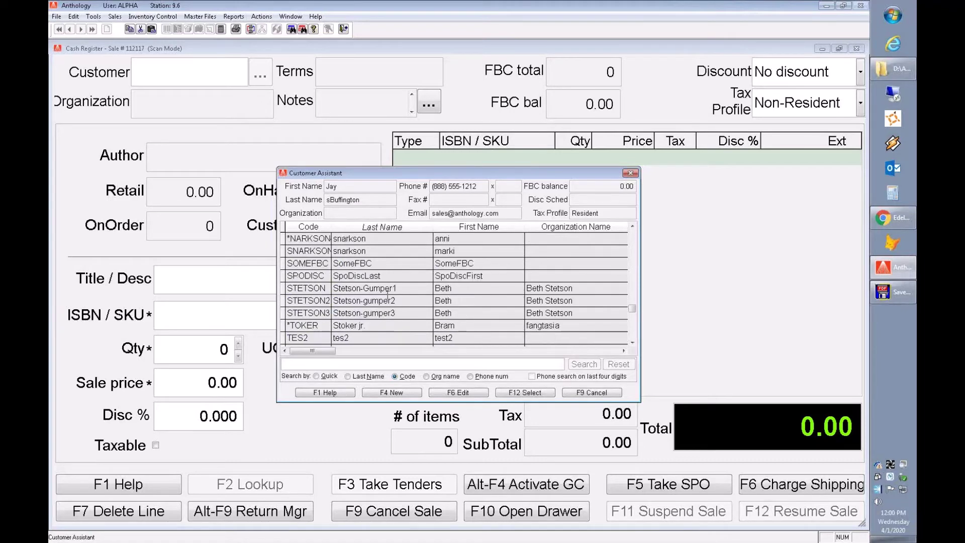
pyautogui.click(381, 265)
pyautogui.click(538, 392)
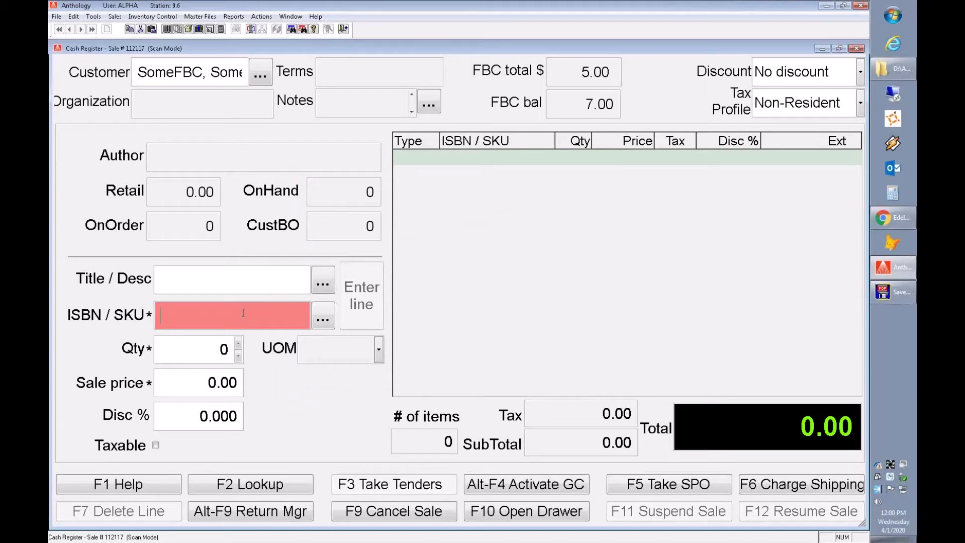
# Add one unit of item T to the sale at a sale price of 3.00.
pyautogui.write('T')
pyautogui.press('Return')
pyautogui.press('Return')
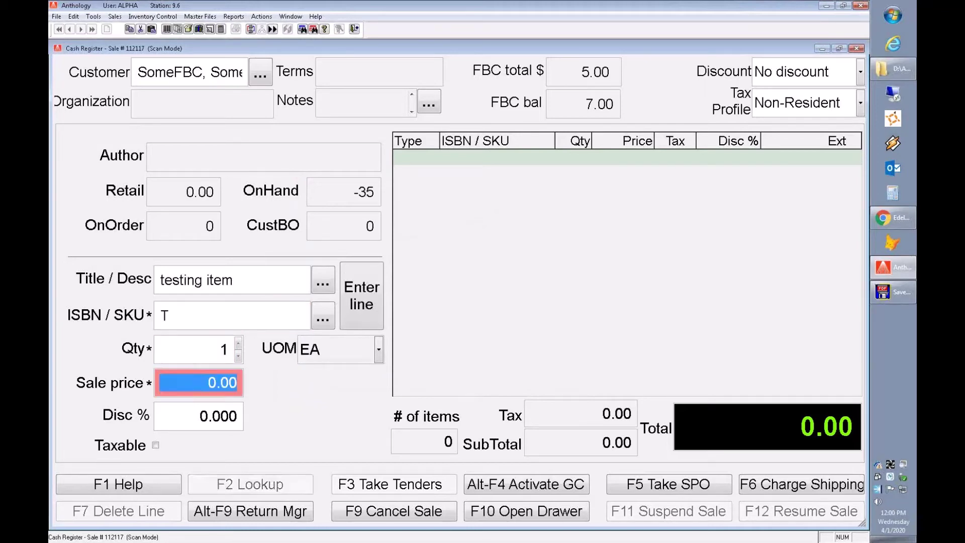
pyautogui.write('3')
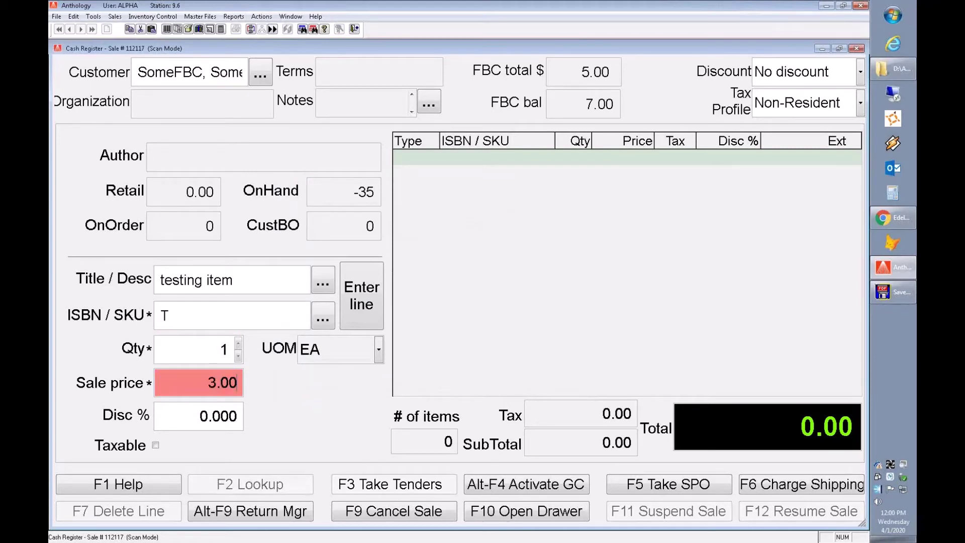
pyautogui.press('Return')
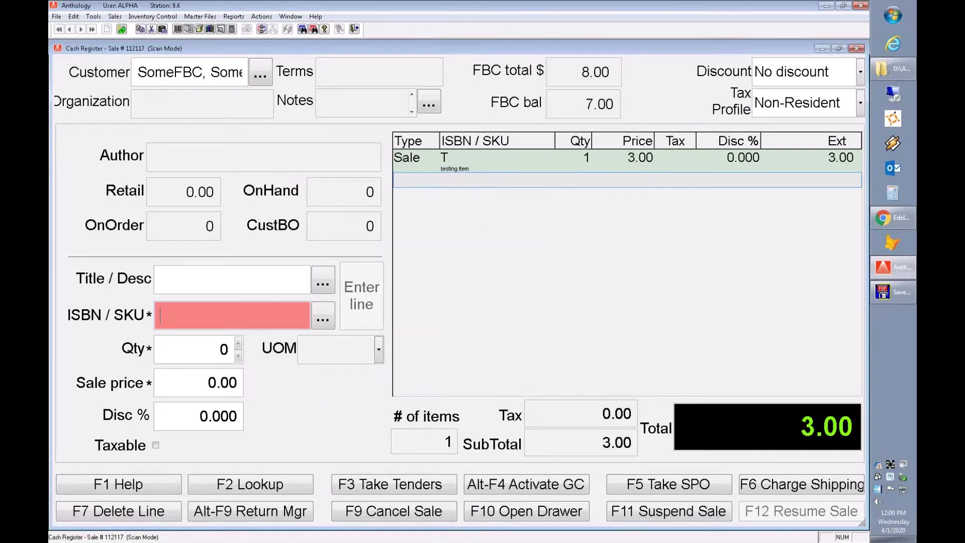
# Begin taking tenders, automatically apply the customer's FBC reward to the sale total, and complete the sale.
pyautogui.press('F3')
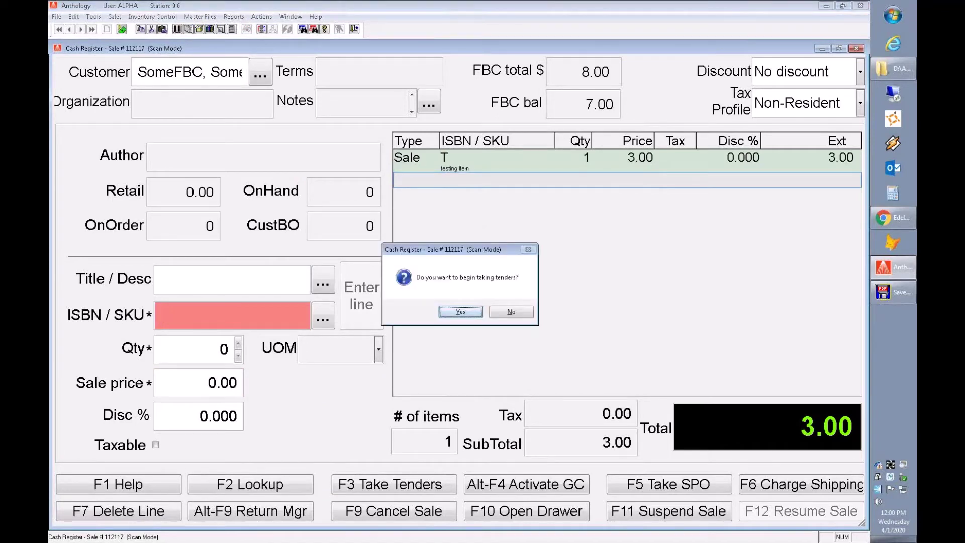
pyautogui.click(461, 313)
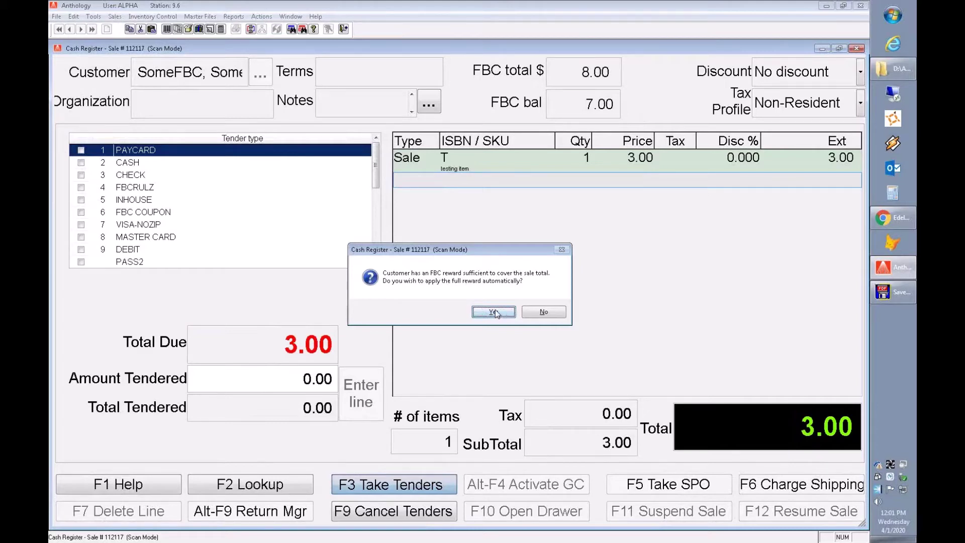
pyautogui.click(494, 311)
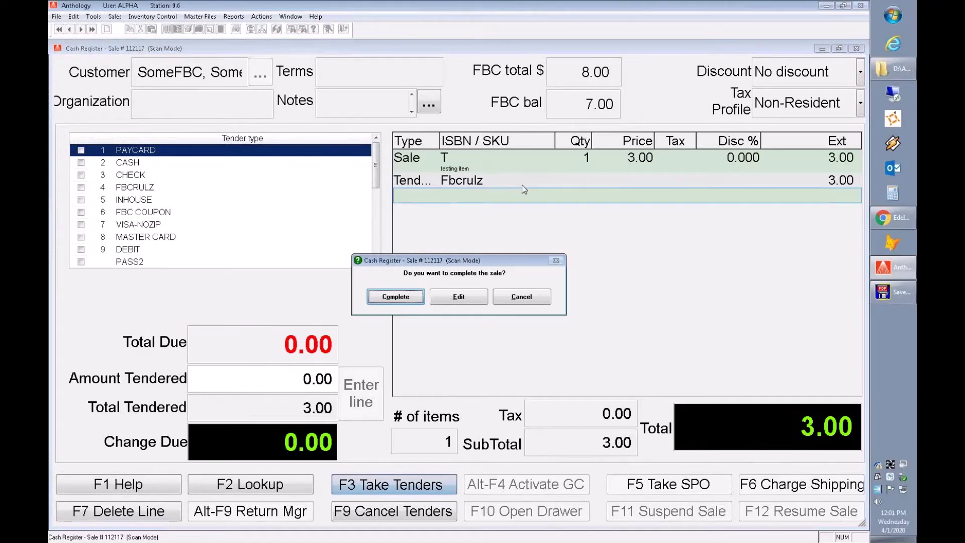
pyautogui.click(400, 297)
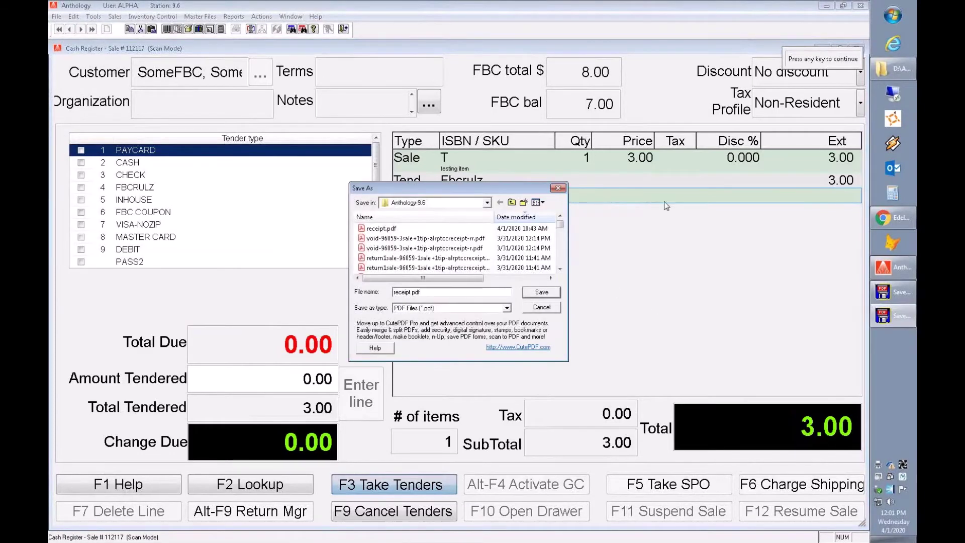
# Cancel saving the PDF receipts and continue to a new blank sale.
pyautogui.click(545, 306)
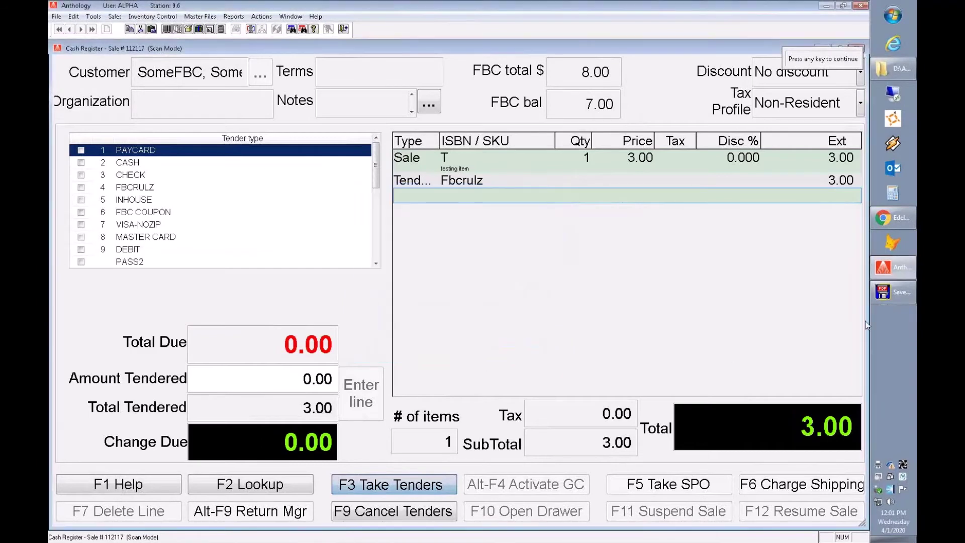
pyautogui.click(894, 297)
pyautogui.click(561, 190)
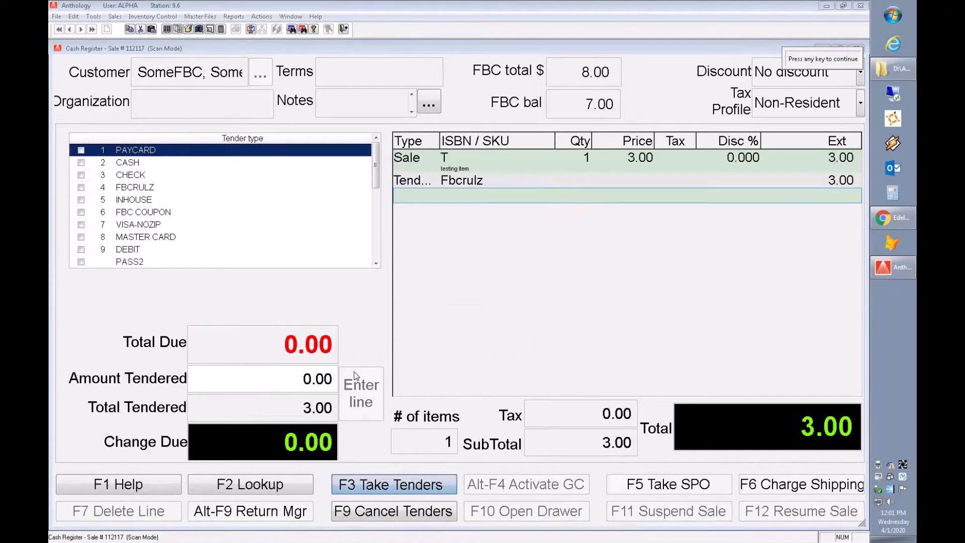
pyautogui.press('Return')
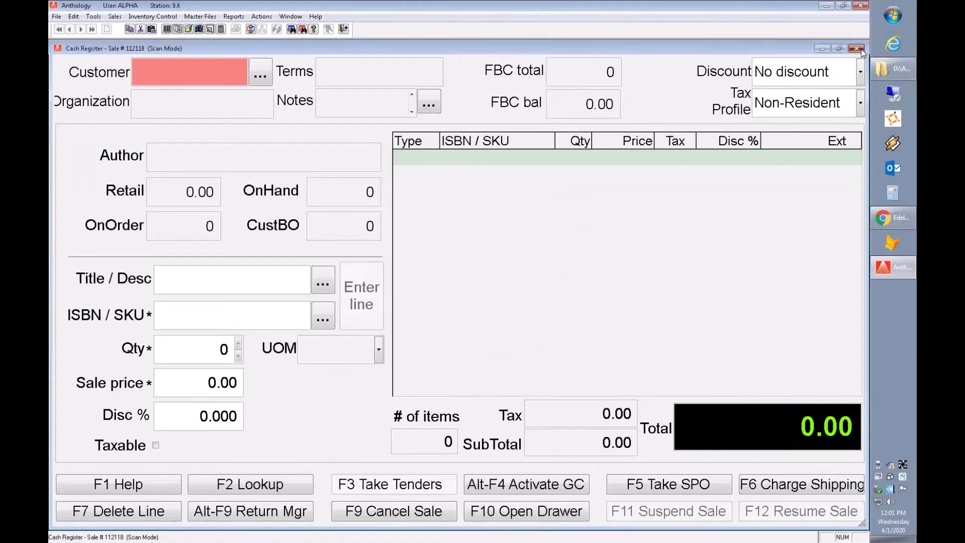
# Close the Cash Register and open the Customers master file.
pyautogui.click(861, 49)
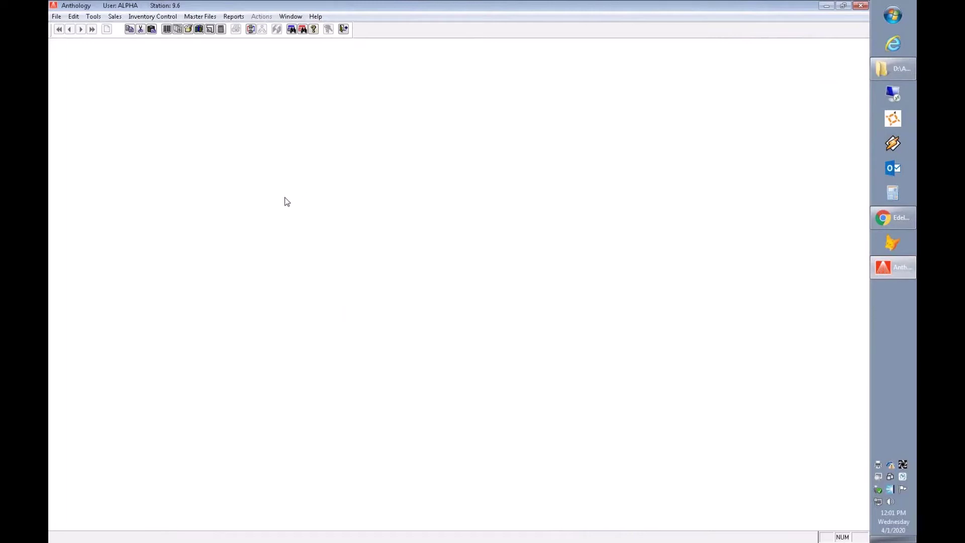
pyautogui.click(200, 17)
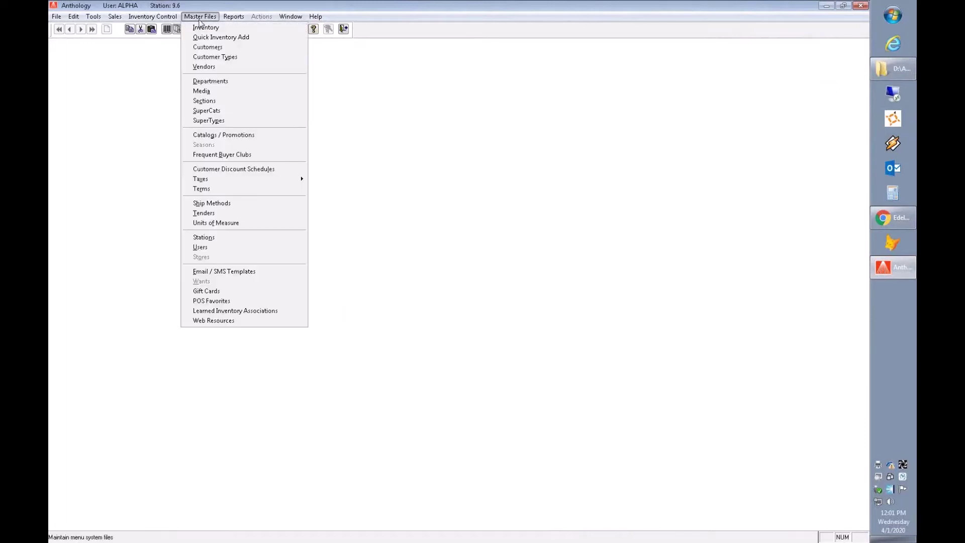
pyautogui.click(208, 47)
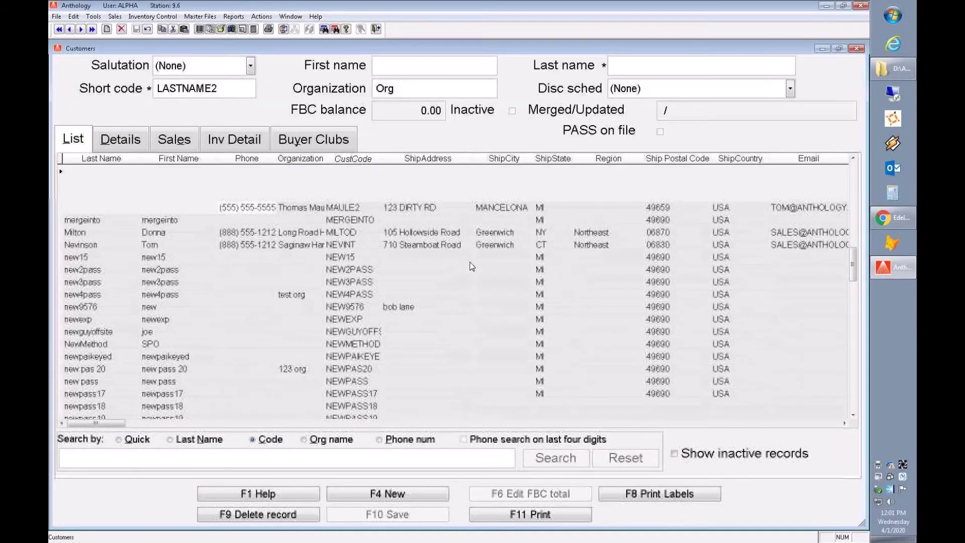
# Inspect the last name and organization fields of customer record LASTNAME2, and select the NEW15 record.
pyautogui.click(657, 67)
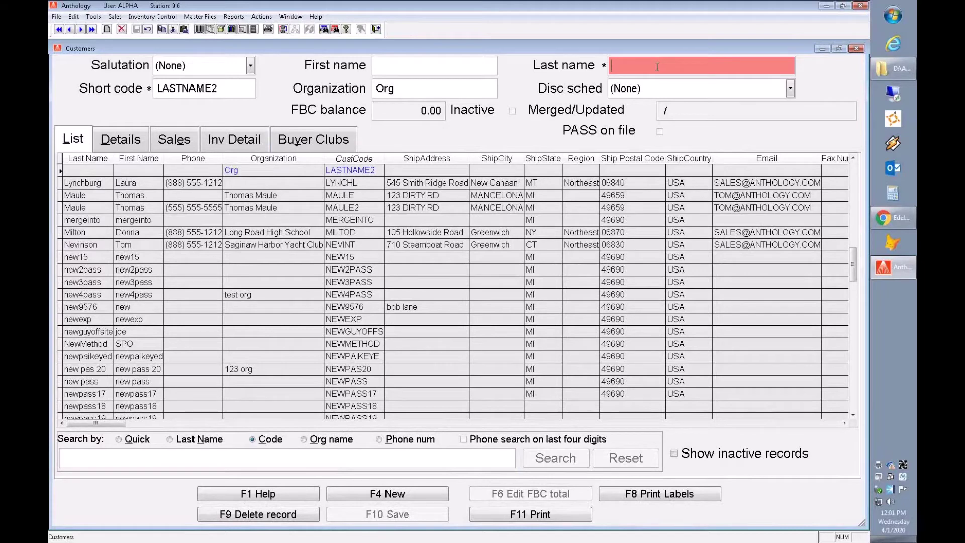
pyautogui.click(409, 91)
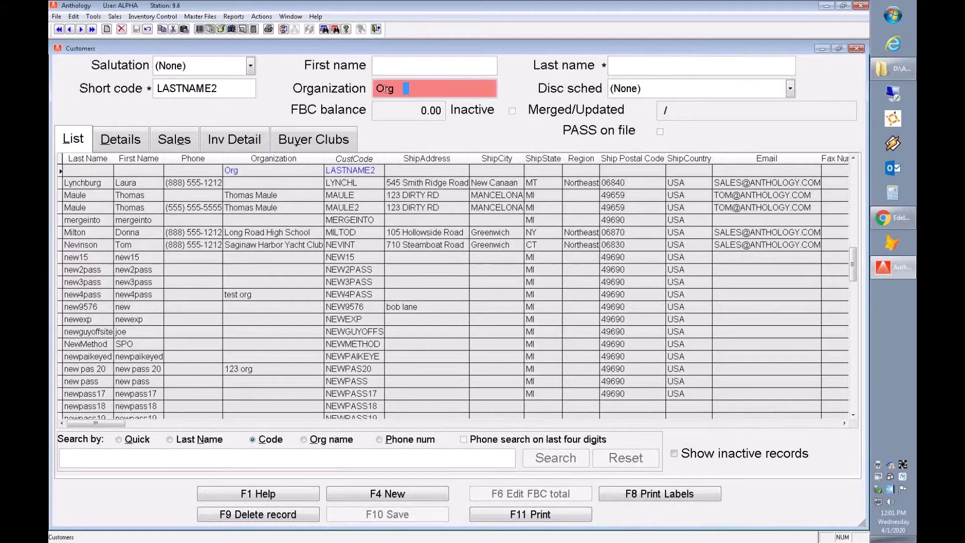
pyautogui.hotkey('shift', 'Home')
pyautogui.click(415, 89)
pyautogui.click(133, 259)
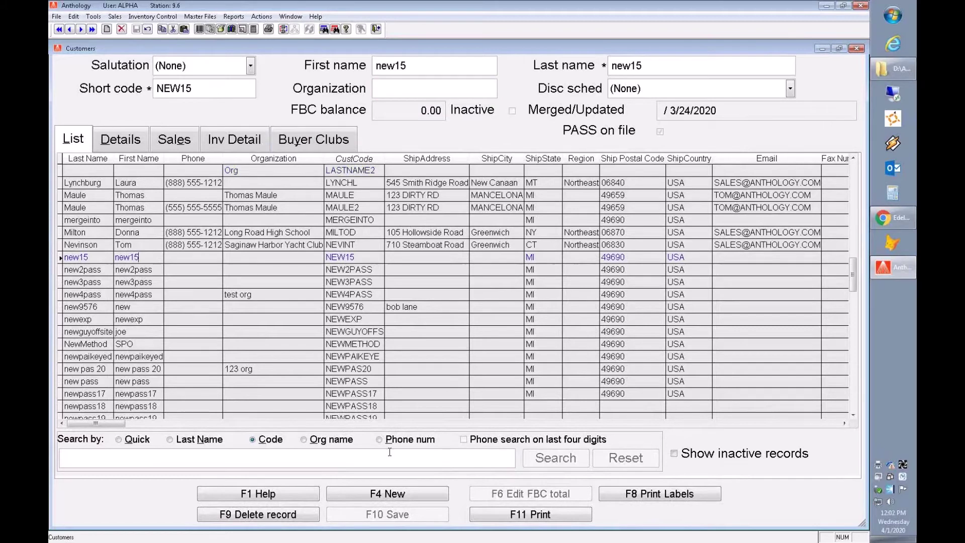
# Open the customer print report format, examine the fields available to include through the custom fields, and close it without printing.
pyautogui.click(504, 514)
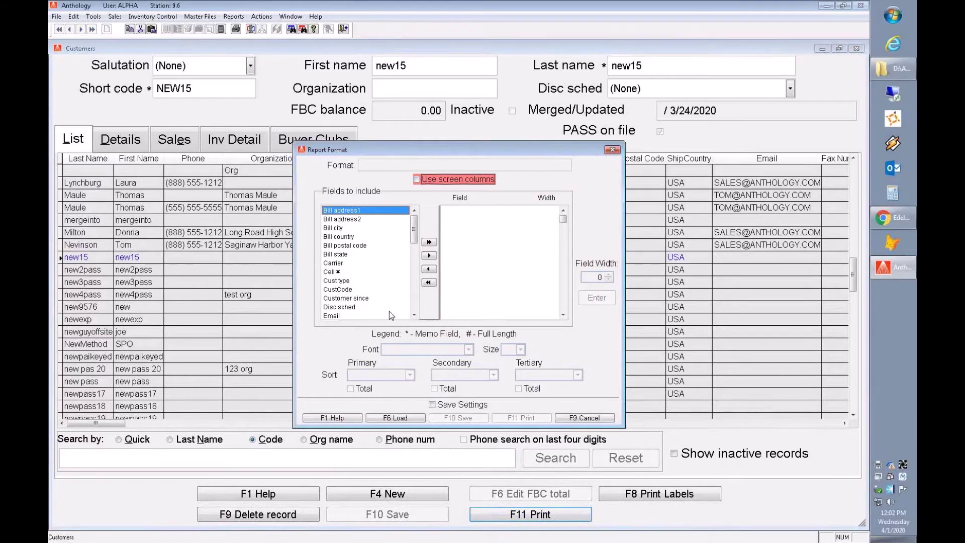
pyautogui.scroll(-10, 415, 231)
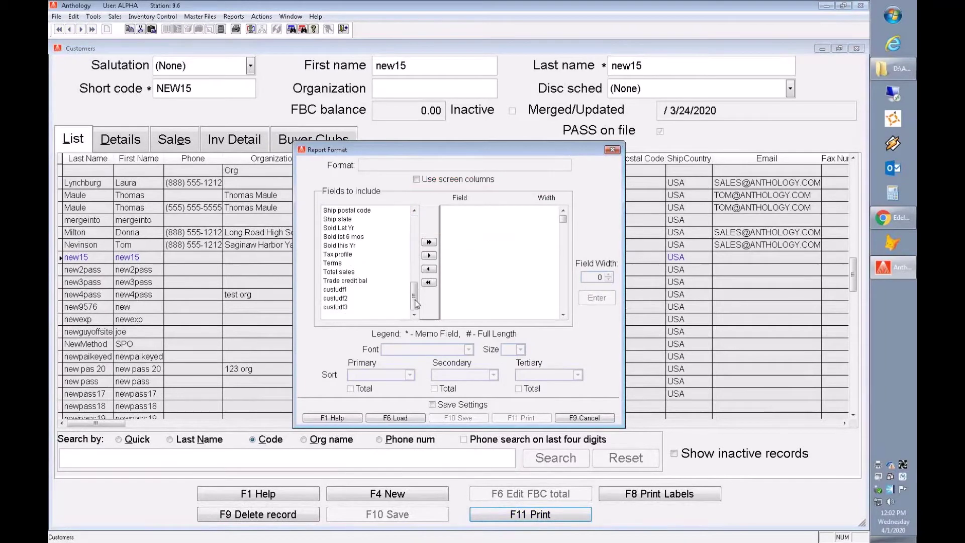
pyautogui.scroll(3, 371, 240)
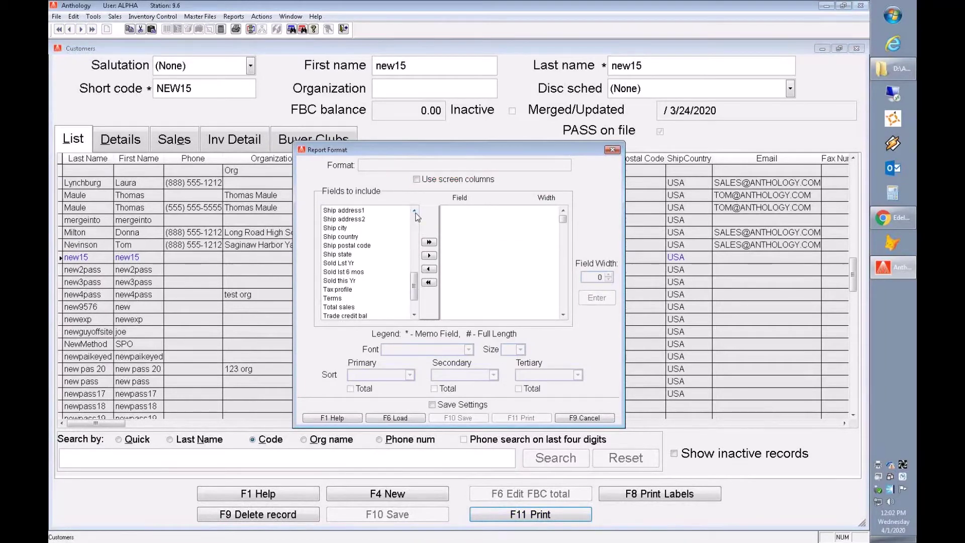
pyautogui.click(335, 229)
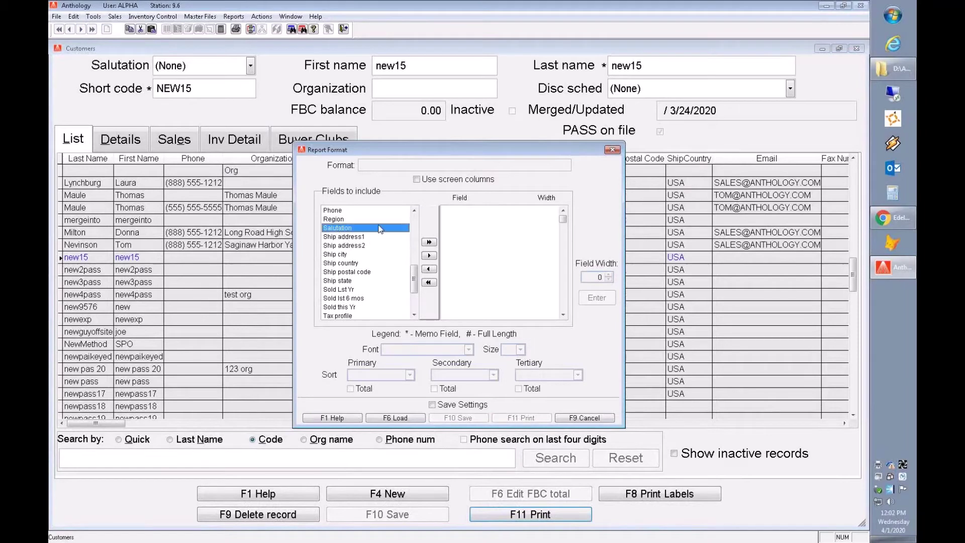
pyautogui.scroll(6, 417, 222)
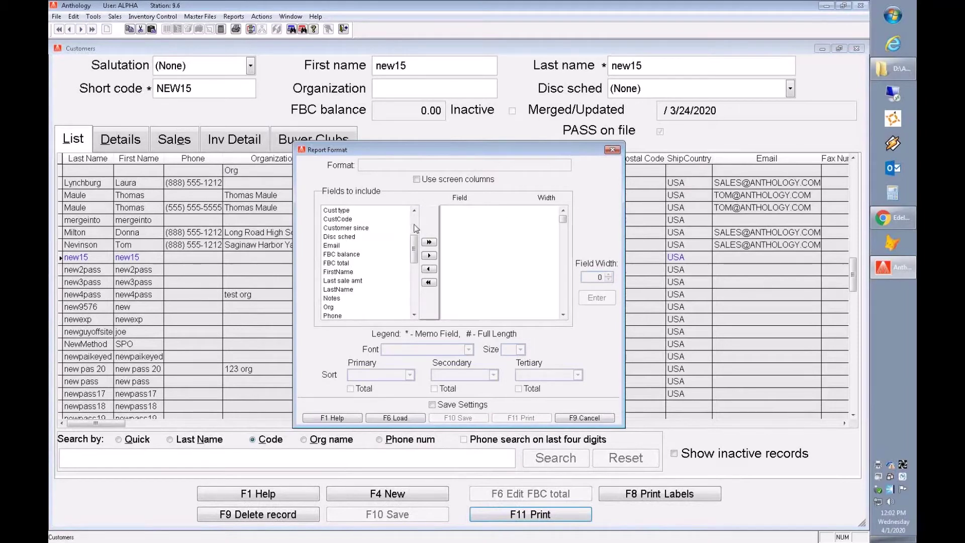
pyautogui.scroll(3, 417, 215)
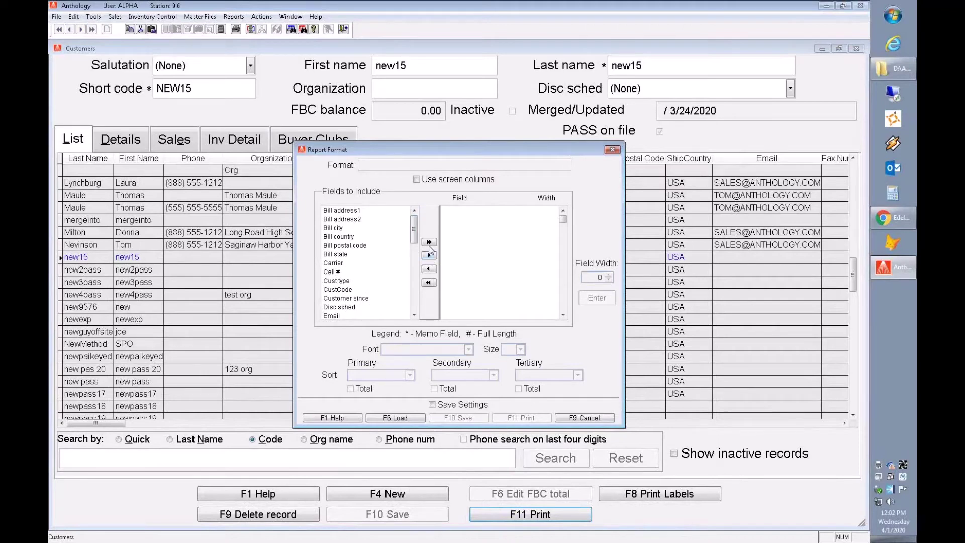
pyautogui.scroll(-4, 420, 304)
pyautogui.scroll(-4, 419, 304)
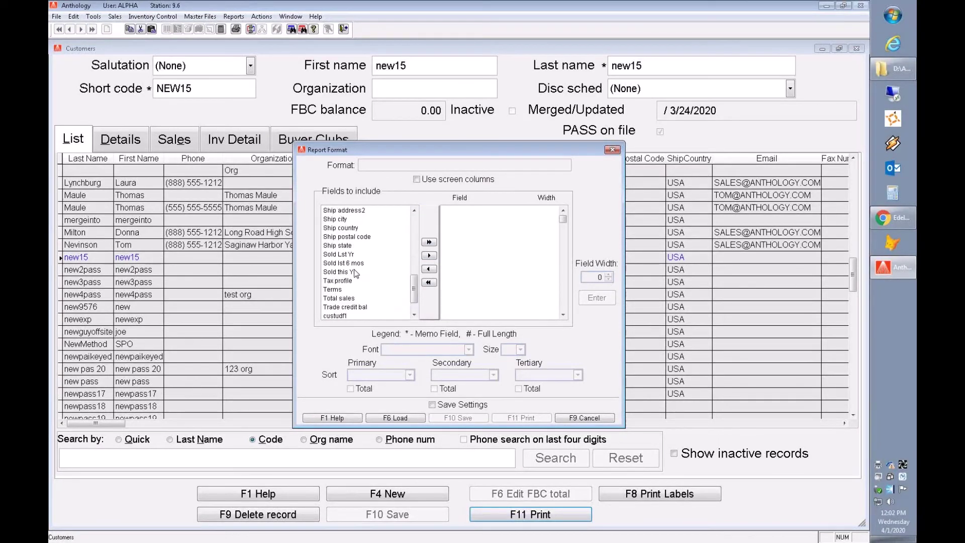
pyautogui.click(357, 227)
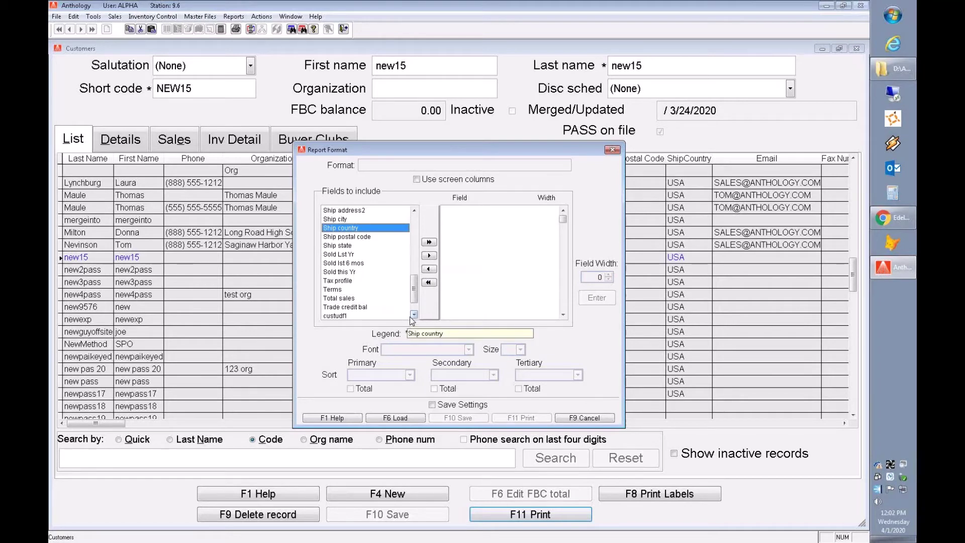
pyautogui.click(612, 149)
pyautogui.click(155, 199)
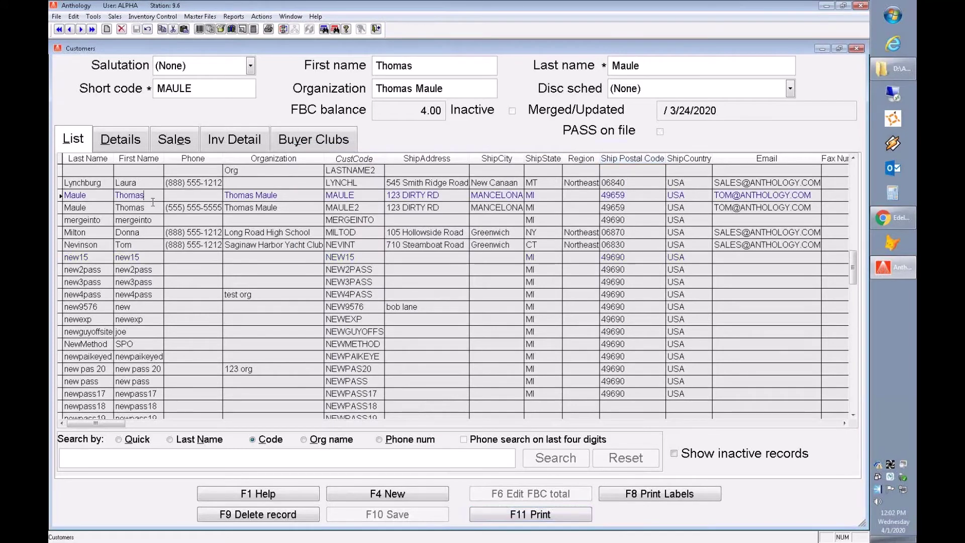
pyautogui.click(146, 219)
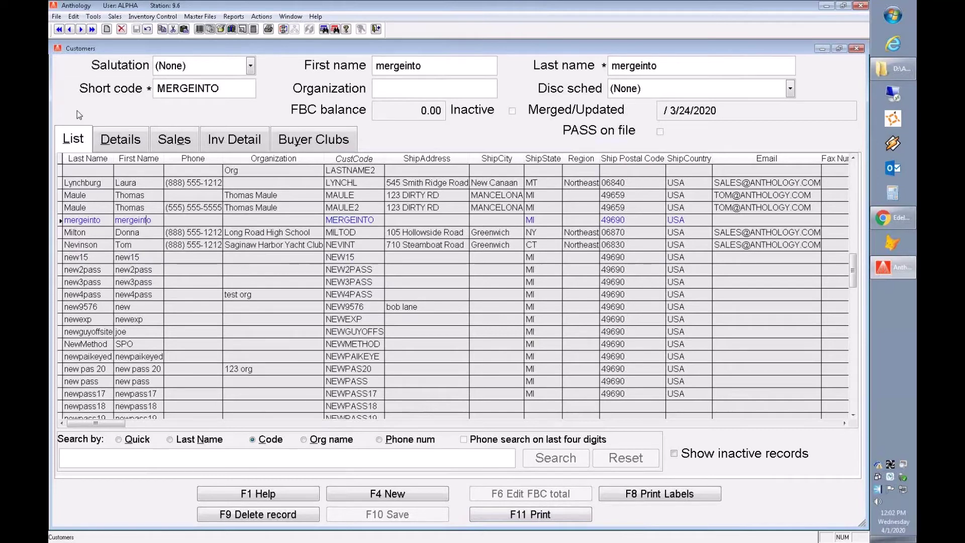
pyautogui.click(80, 269)
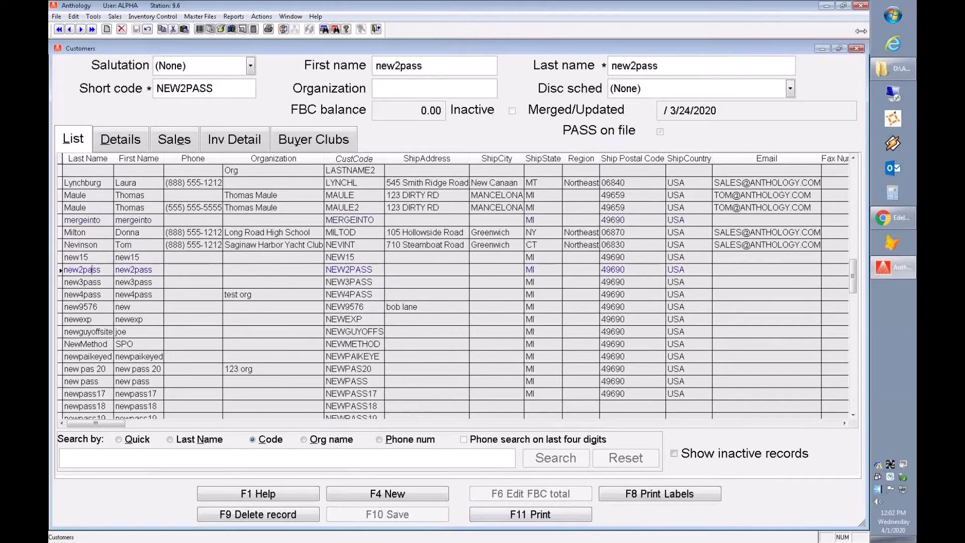
# Close the Customers master file and reopen it.
pyautogui.click(857, 49)
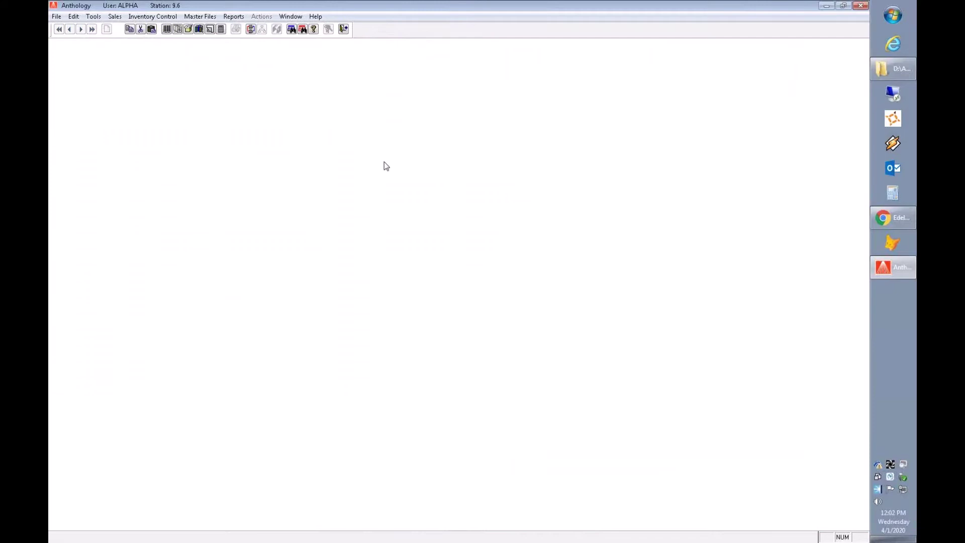
pyautogui.click(199, 17)
pyautogui.click(211, 46)
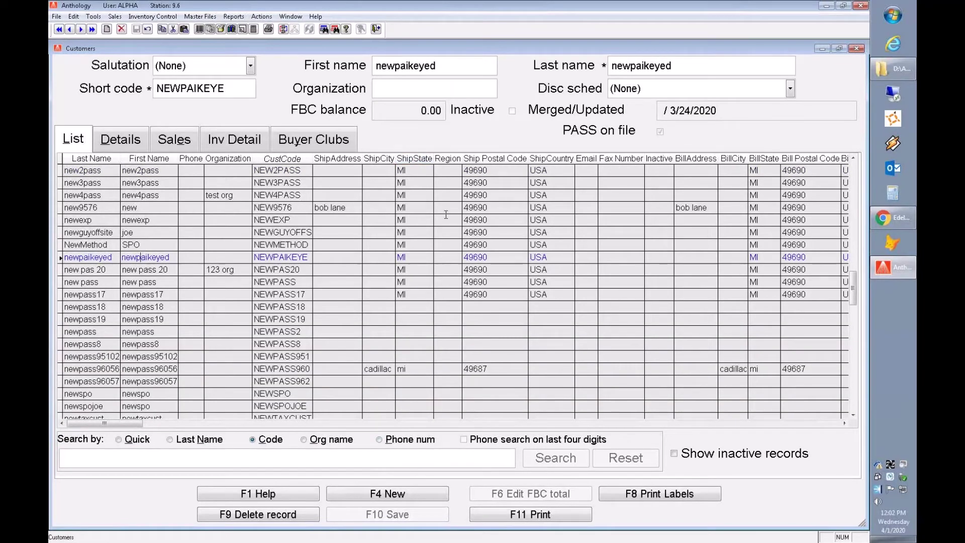
pyautogui.click(418, 170)
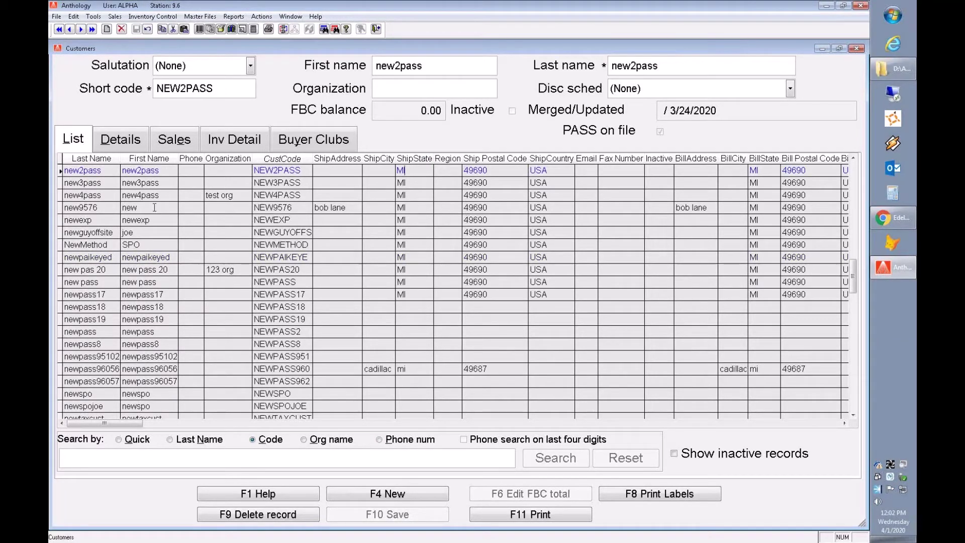
# Select the range of customer records from NEW9576 through NEWPASS962 in the list.
pyautogui.click(197, 207)
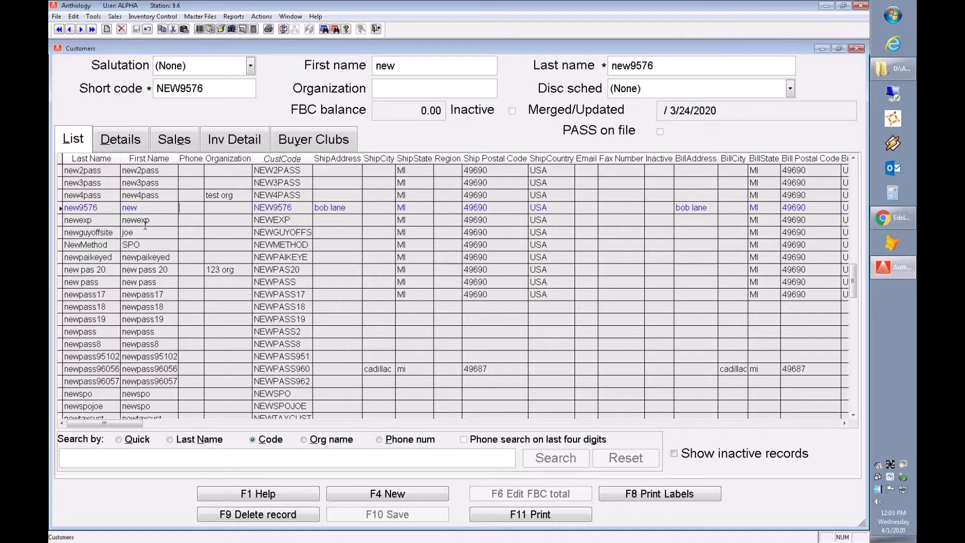
pyautogui.click(163, 208)
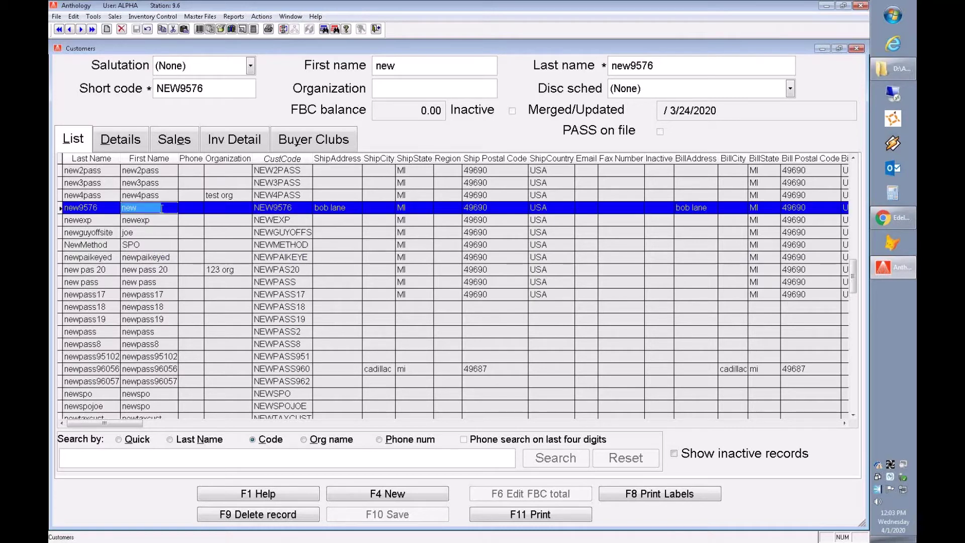
pyautogui.keyDown('shift'); pyautogui.click(142, 381); pyautogui.keyUp('shift')
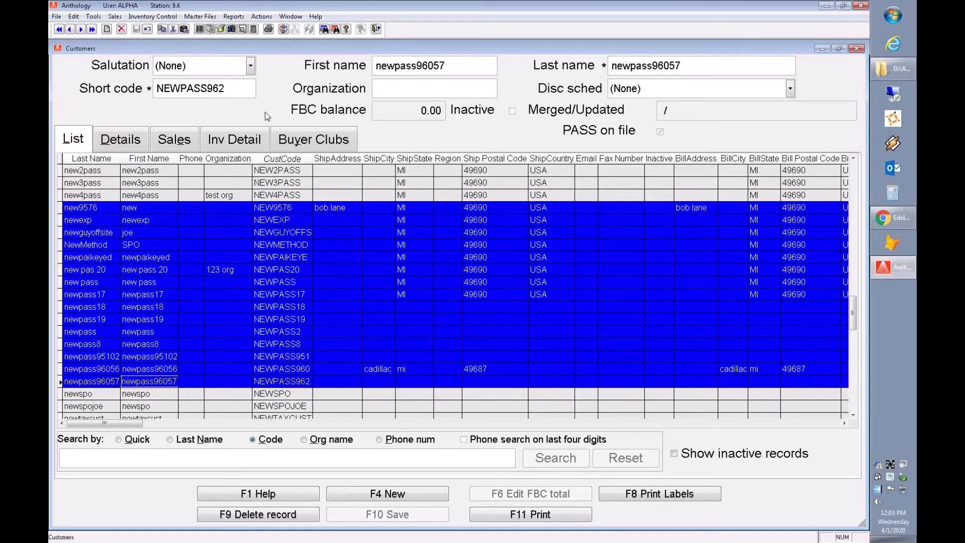
# Export the selected customer records to D:\ANTHOLOGY-9.6\ with the settings saved, and acknowledge the IDCUSTOMER warning.
pyautogui.click(262, 16)
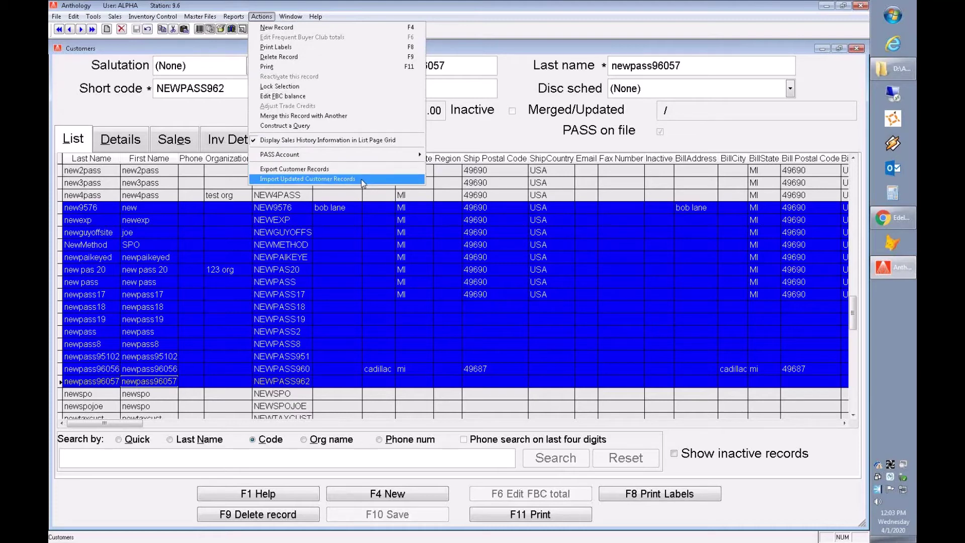
pyautogui.click(336, 170)
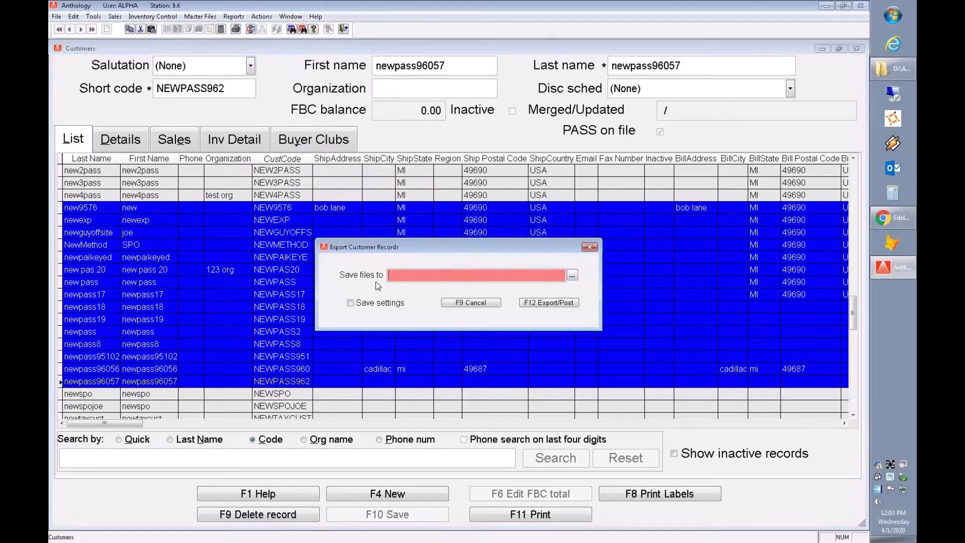
pyautogui.click(572, 275)
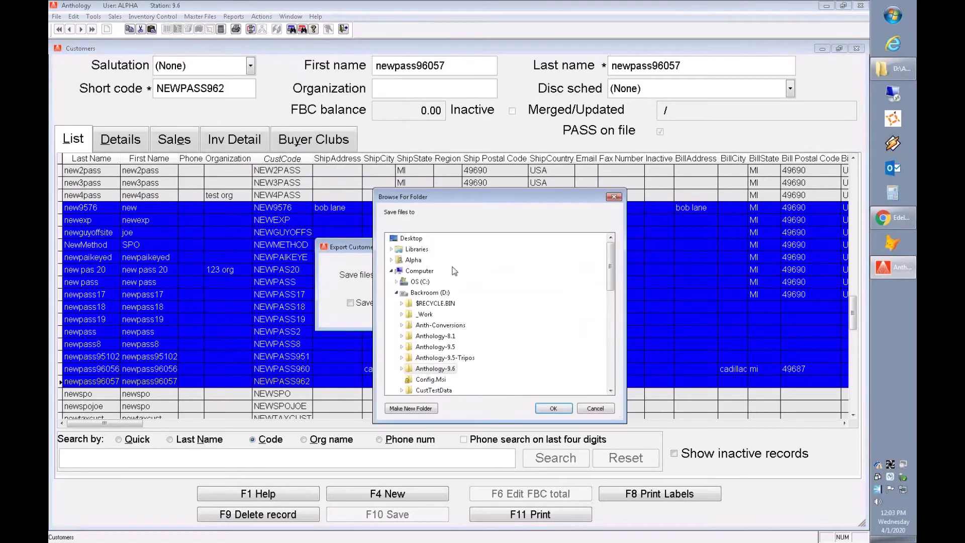
pyautogui.click(445, 370)
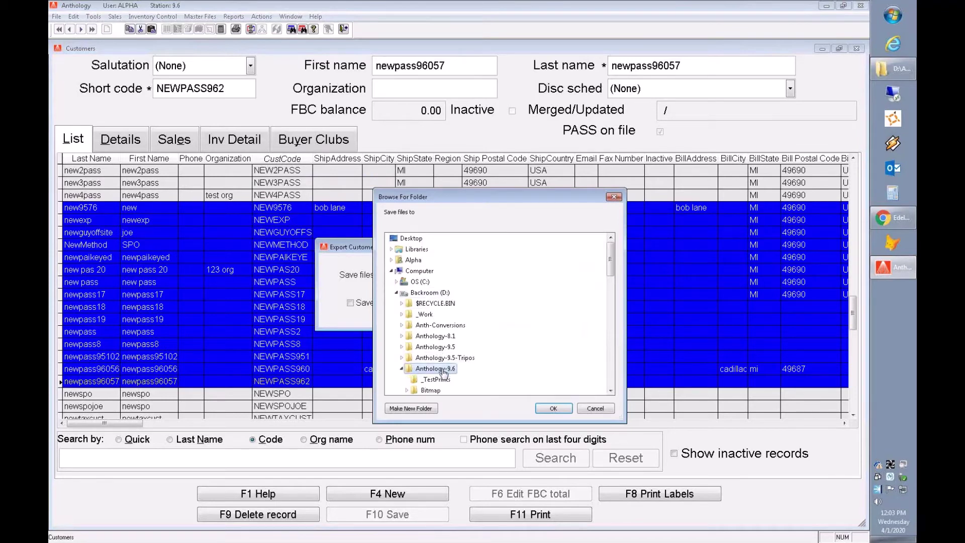
pyautogui.click(553, 408)
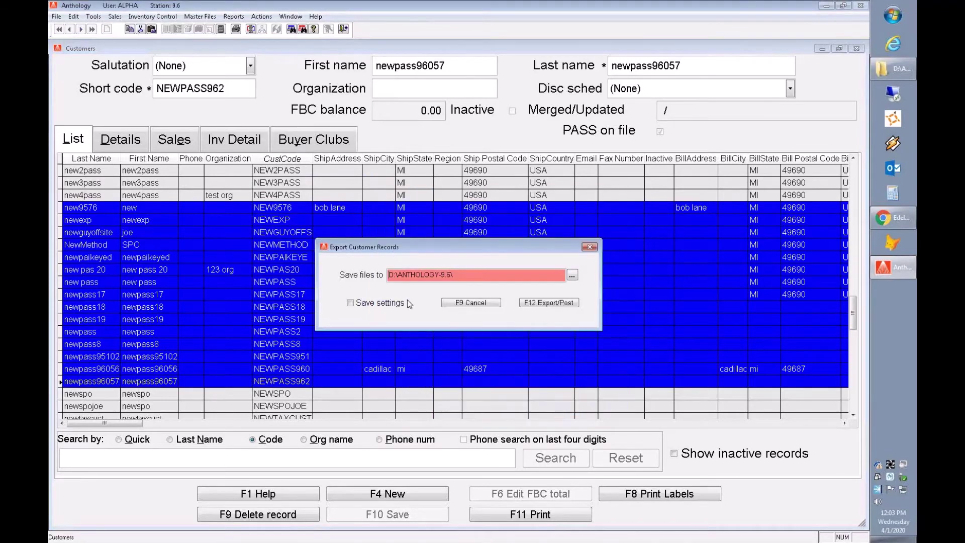
pyautogui.click(408, 303)
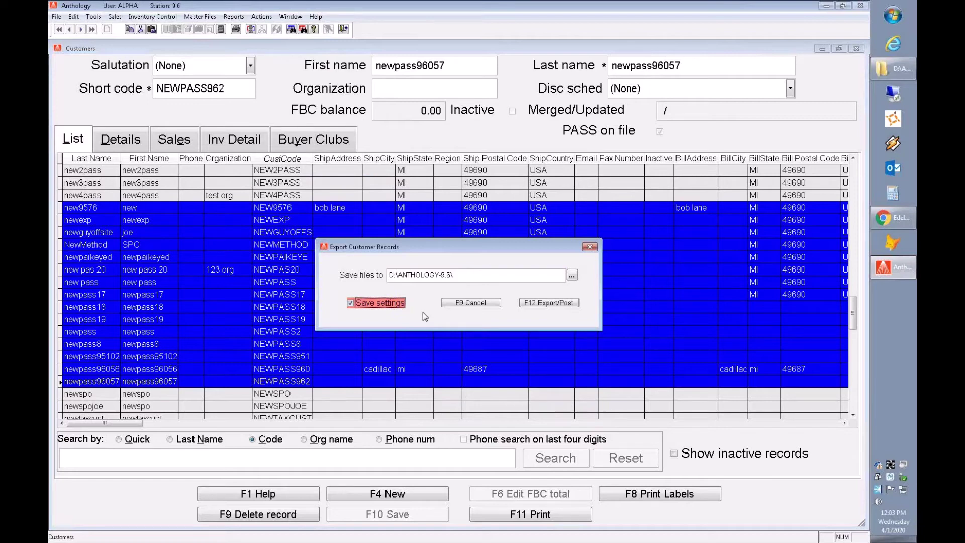
pyautogui.click(548, 303)
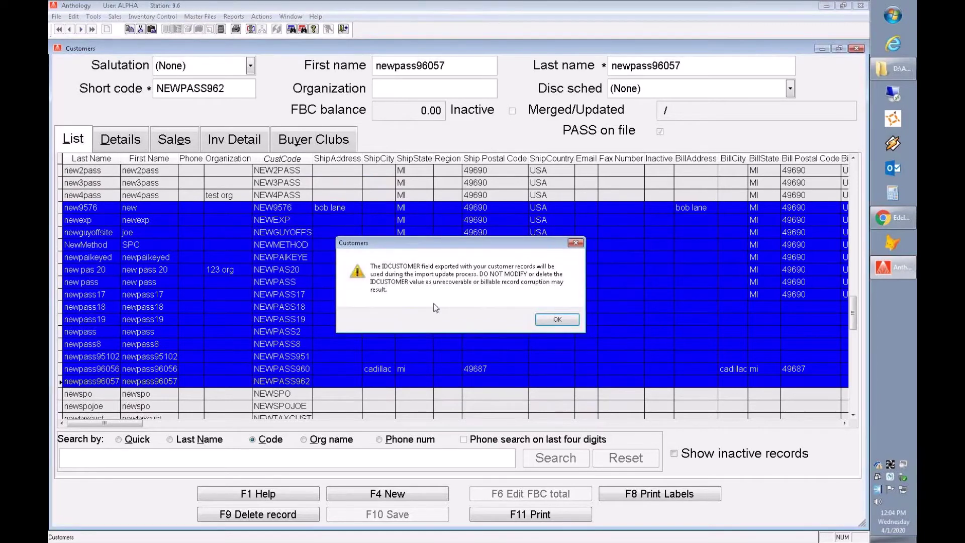
pyautogui.moveTo(459, 246); pyautogui.dragTo(441, 236)
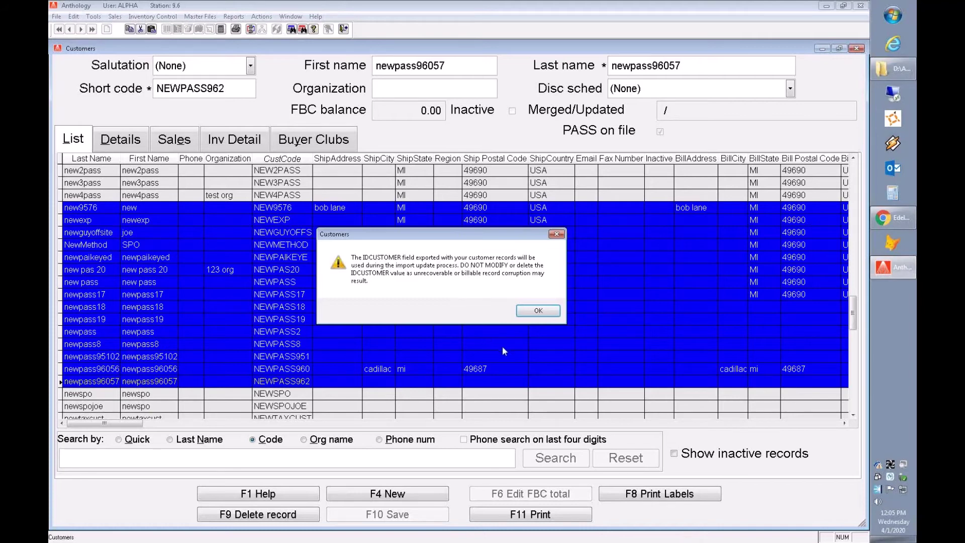
pyautogui.click(538, 311)
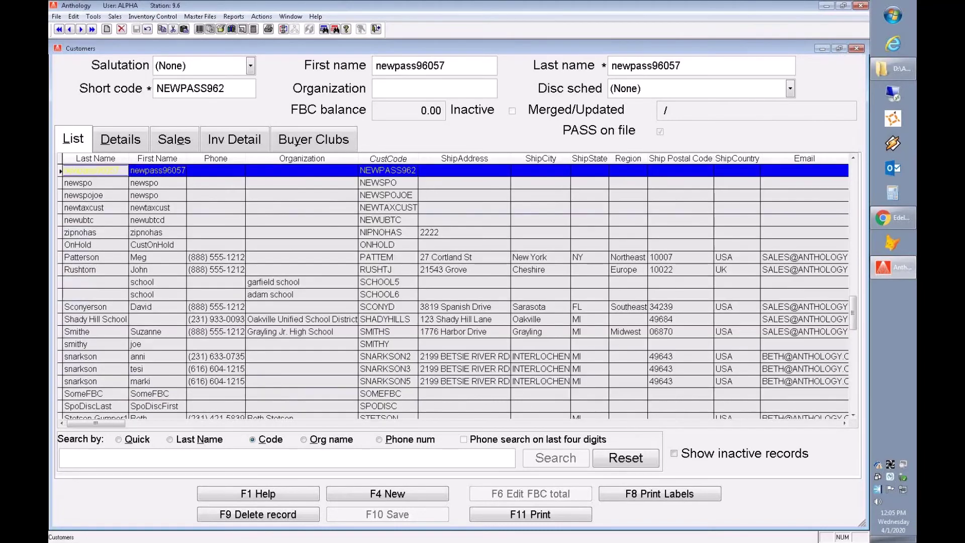
pyautogui.click(213, 279)
# Switch to Windows Explorer, sort the Anthology-9.6 folder by newest modified date, and open customers2020-4-1.xls in Excel.
pyautogui.click(891, 69)
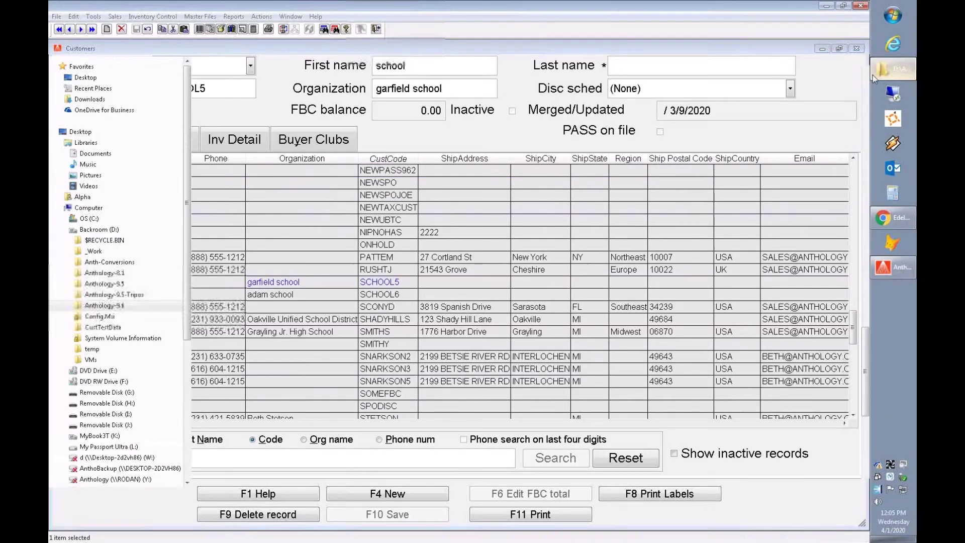
pyautogui.click(406, 65)
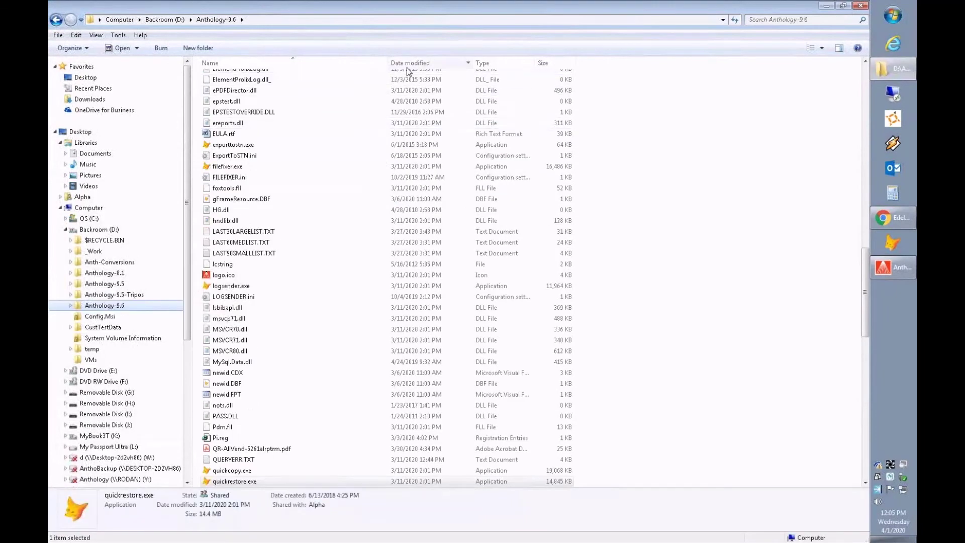
pyautogui.click(306, 221)
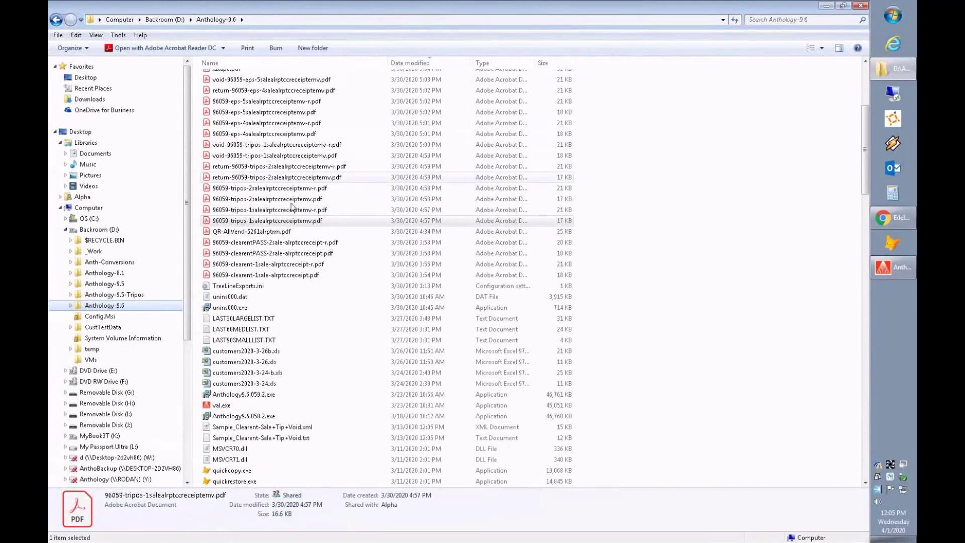
pyautogui.click(295, 133)
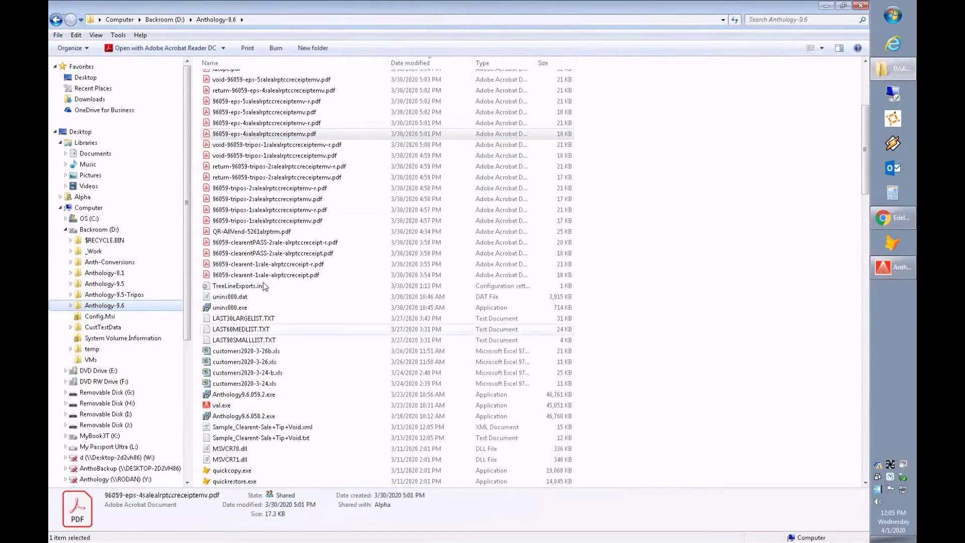
pyautogui.click(302, 202)
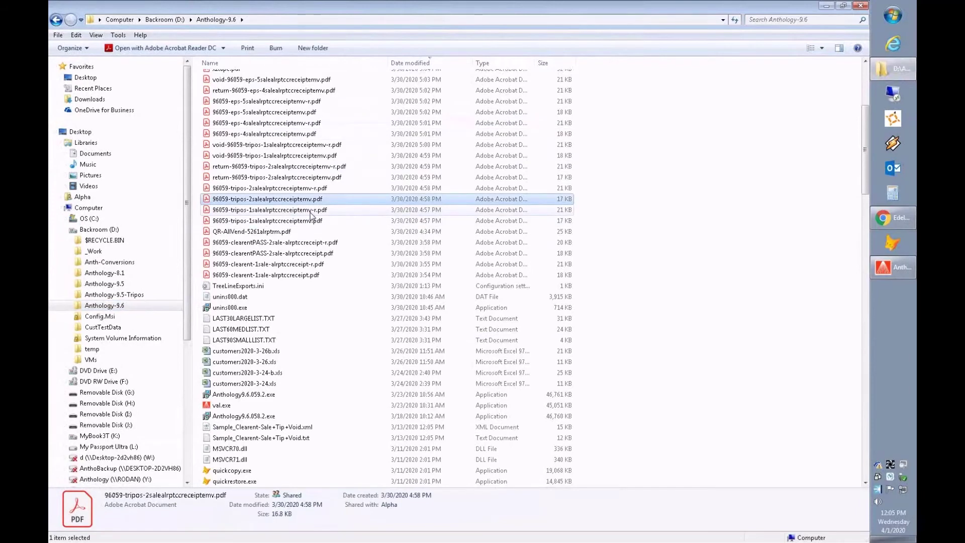
pyautogui.scroll(6, 310, 216)
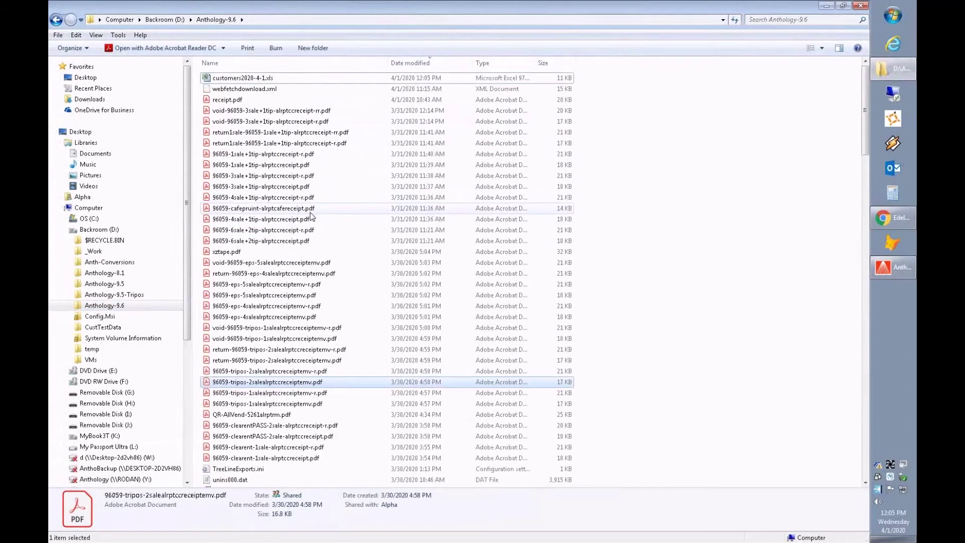
pyautogui.click(278, 80)
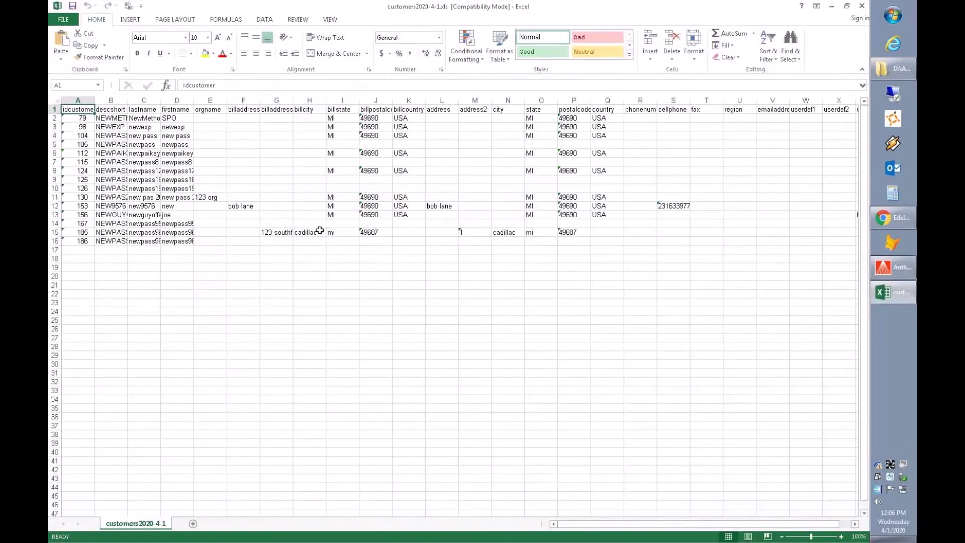
# Auto-fit the width of all columns in the exported customer worksheet and clear the whole-sheet selection.
pyautogui.click(53, 100)
pyautogui.doubleClick(96, 100)
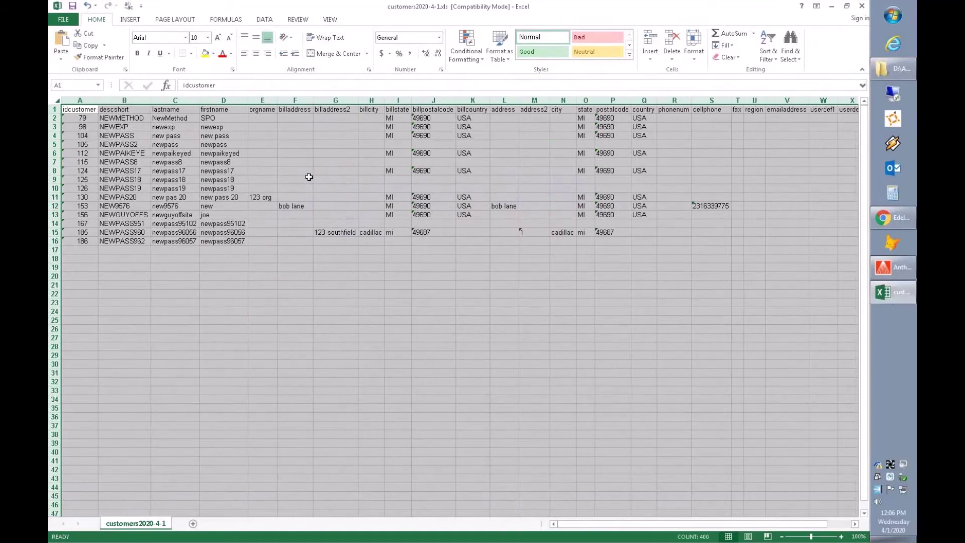
pyautogui.click(303, 179)
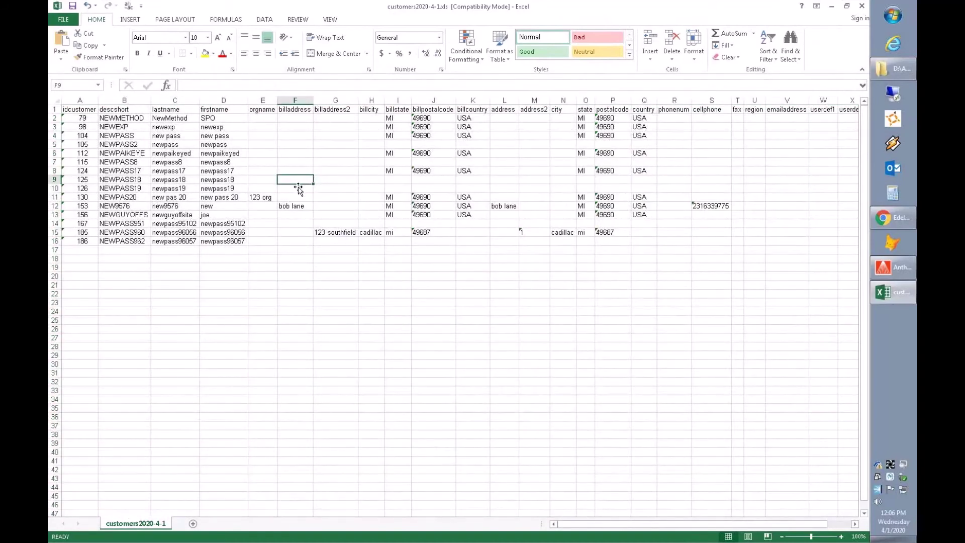
# Enter Traverse City as the billcity of the first customer record, NEWMETHOD, in cell H2.
pyautogui.click(234, 129)
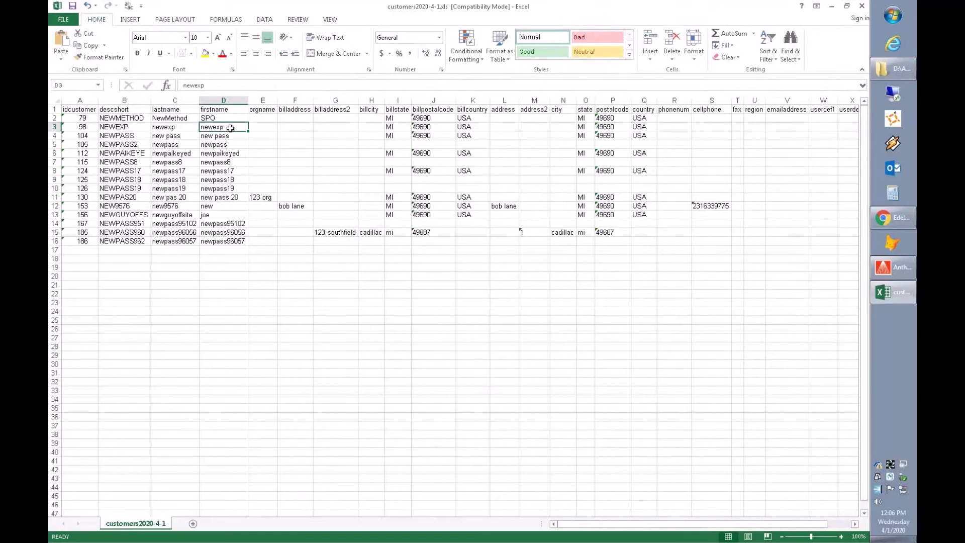
pyautogui.click(300, 119)
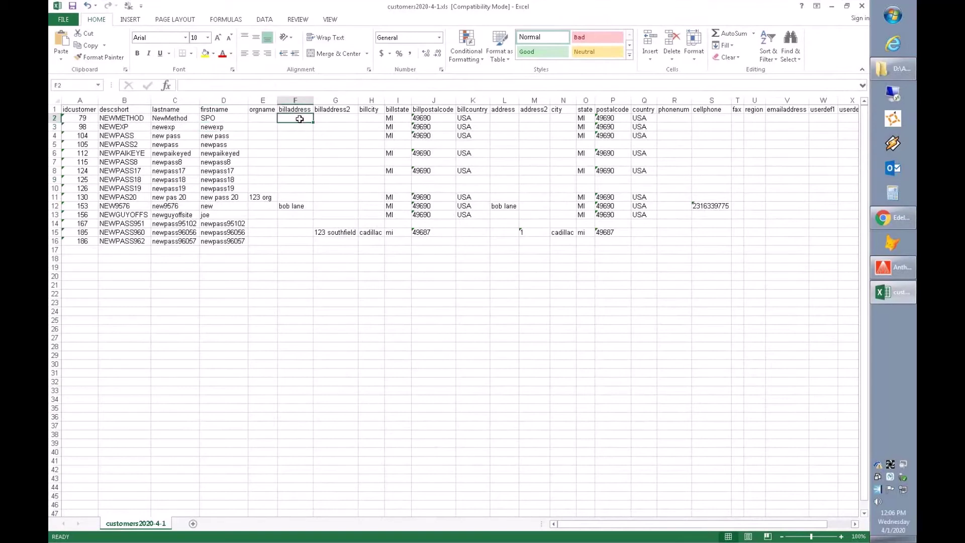
pyautogui.click(370, 119)
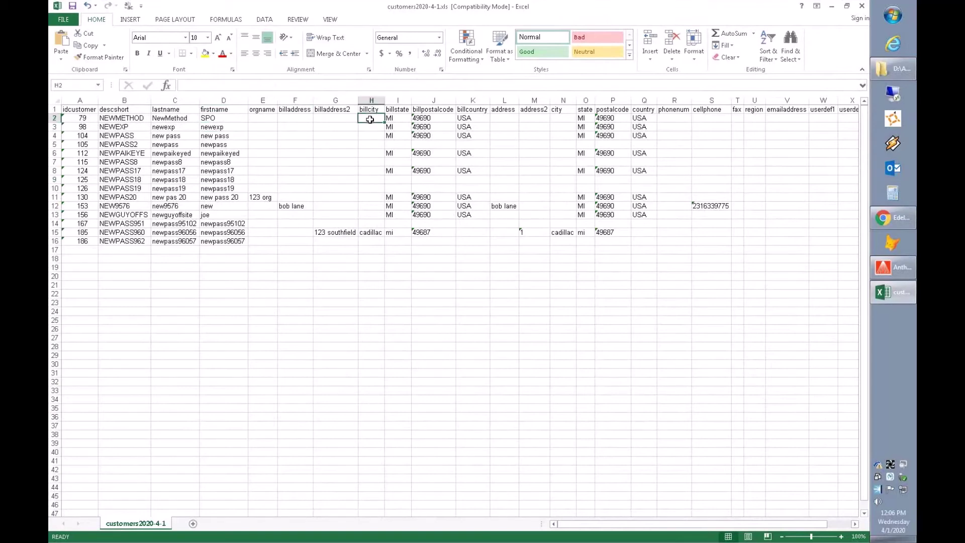
pyautogui.write('Trave')
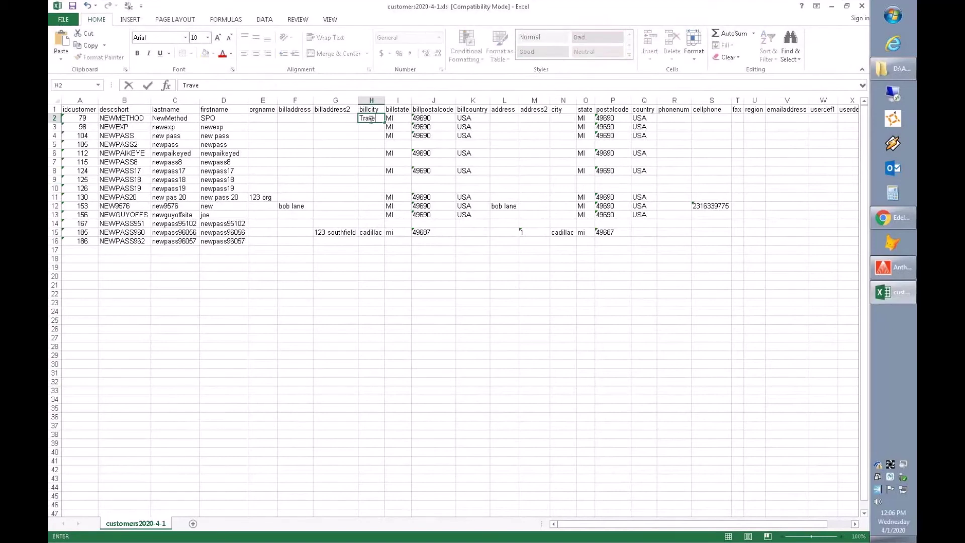
pyautogui.write('rse')
pyautogui.press('Return')
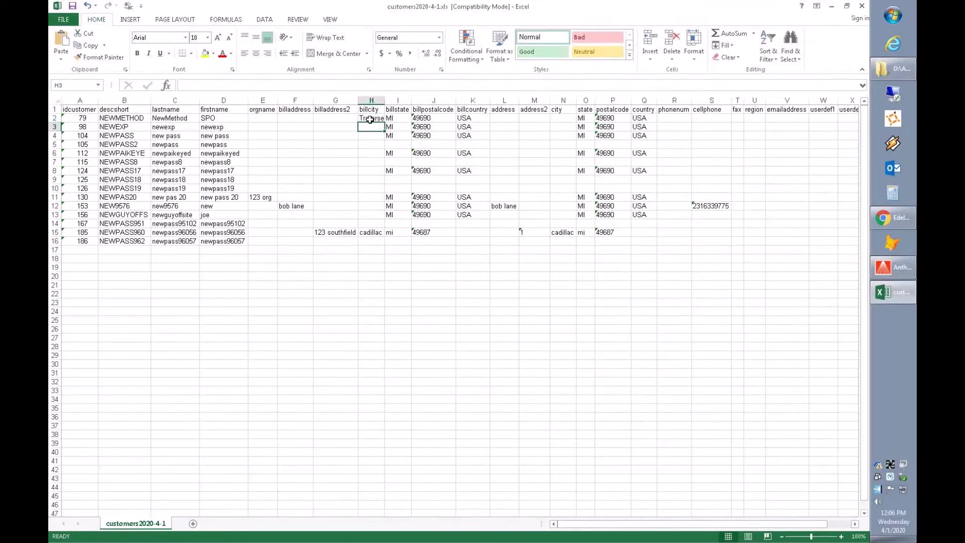
# Auto-fit all worksheet columns again to accommodate the new billcity entry, and clear the whole-sheet selection.
pyautogui.click(57, 100)
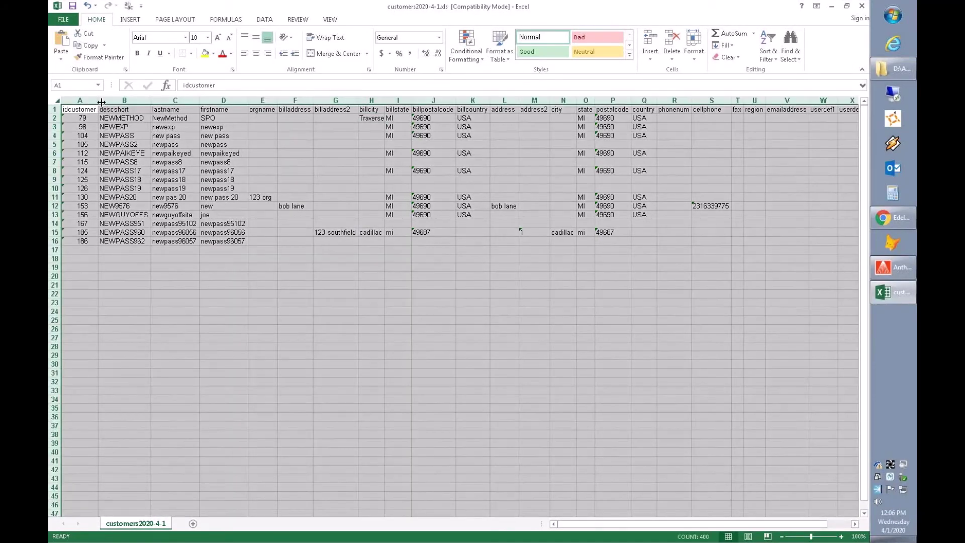
pyautogui.doubleClick(101, 102)
pyautogui.click(331, 178)
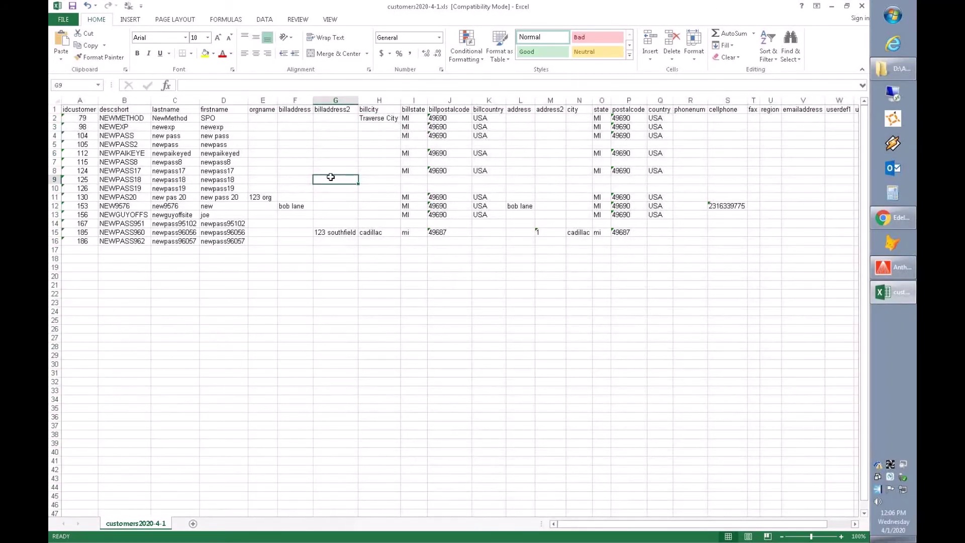
# Copy Traverse City from H2 into the empty billcity cells H3 through H14.
pyautogui.press('Up')
pyautogui.press('Up')
pyautogui.press('Up')
pyautogui.press('Up')
pyautogui.press('Up')
pyautogui.press('Up')
pyautogui.press('Up')
pyautogui.press('Right')
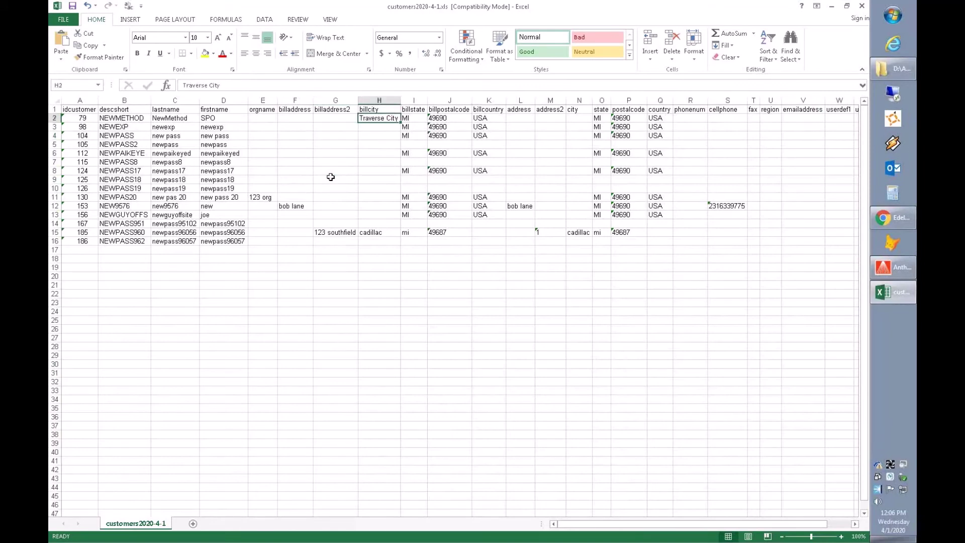
pyautogui.hotkey('ctrl', 'c')
pyautogui.press('Down')
pyautogui.hotkey('shift', 'Down')
pyautogui.hotkey('shift', 'Down')
pyautogui.hotkey('shift', 'Down')
pyautogui.hotkey('shift', 'Down')
pyautogui.hotkey('shift', 'Down')
pyautogui.hotkey('shift', 'Down')
pyautogui.hotkey('shift', 'Down')
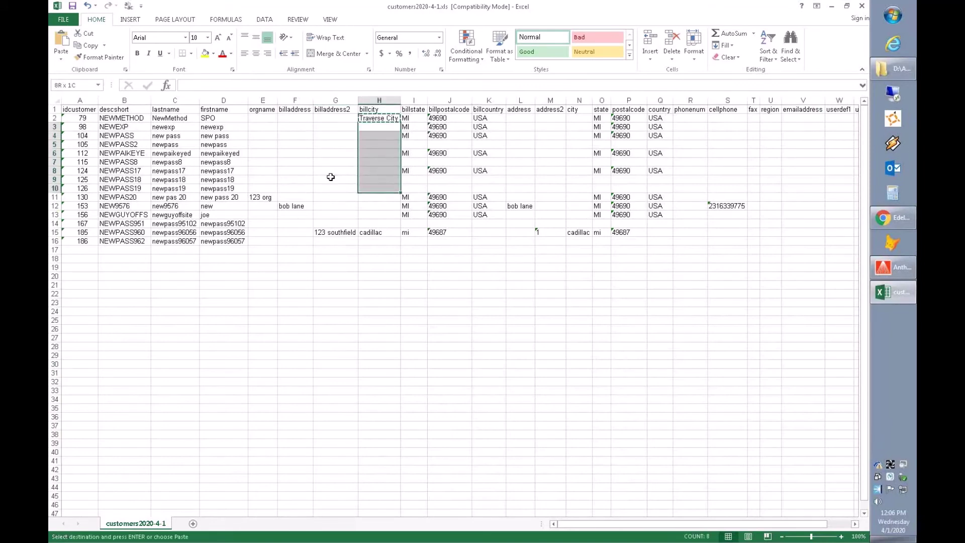
pyautogui.hotkey('shift', 'Down')
pyautogui.hotkey('shift', 'Down')
pyautogui.hotkey('shift', 'Down')
pyautogui.hotkey('ctrl', 'v')
pyautogui.hotkey('shift', 'Down')
pyautogui.hotkey('ctrl', 'v')
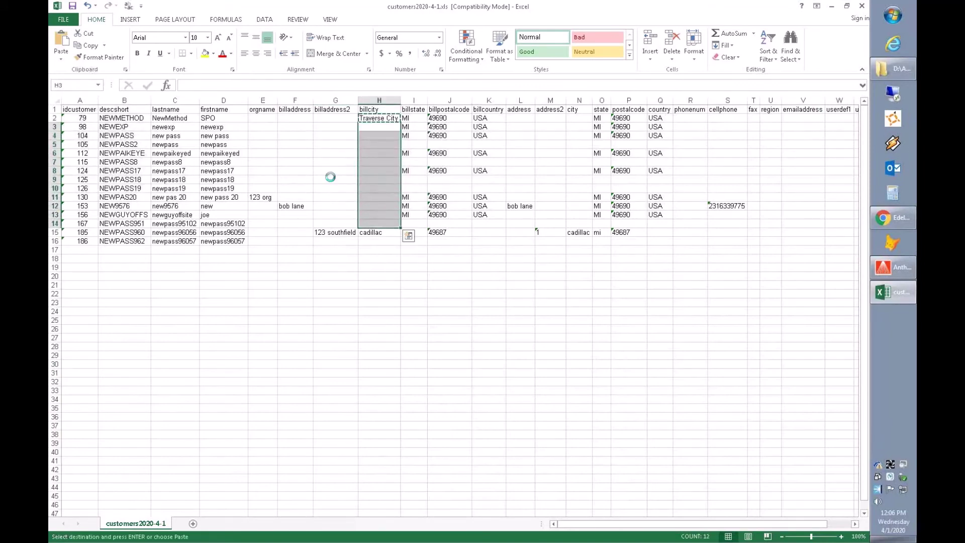
pyautogui.press('Escape')
# Copy the billstate value MI from I2 into cells I3 through I16.
pyautogui.press('Up')
pyautogui.press('Right')
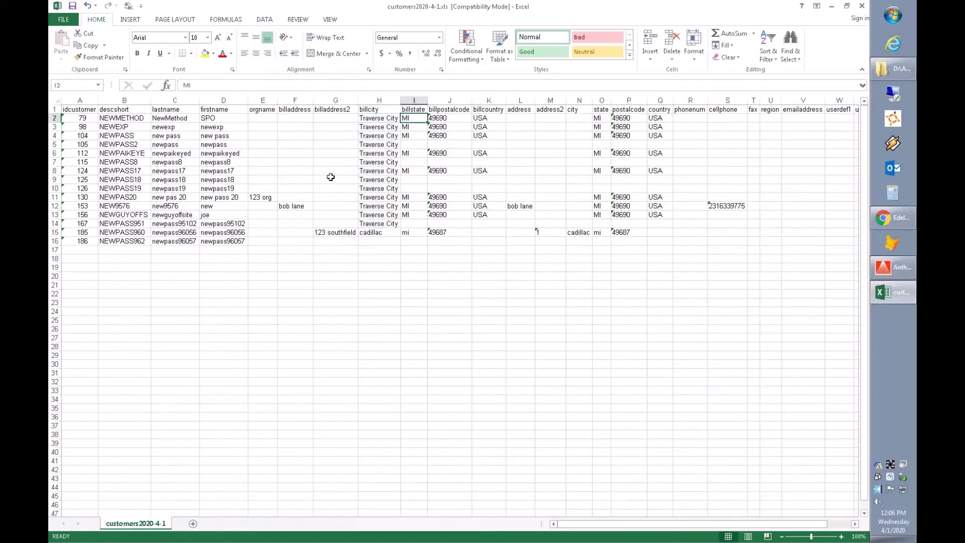
pyautogui.hotkey('ctrl', 'c')
pyautogui.press('Down')
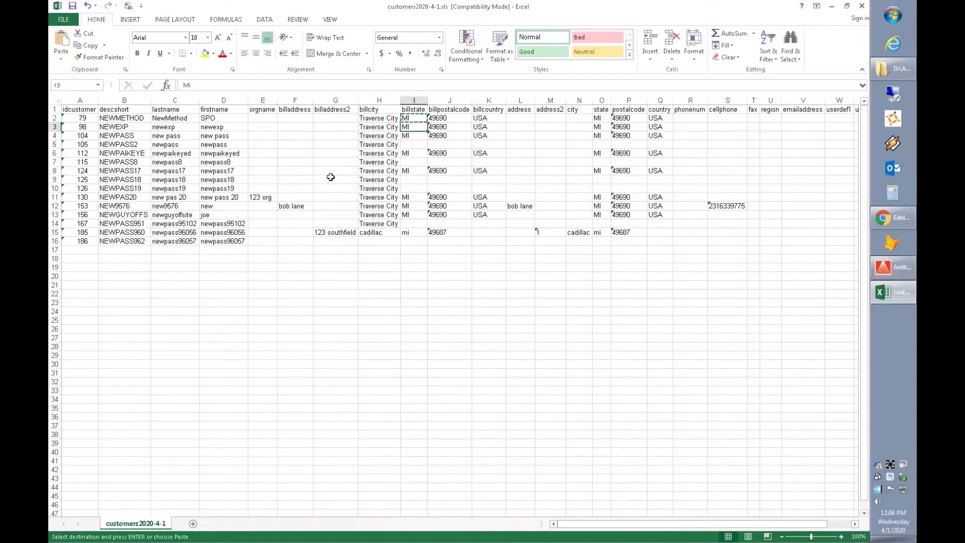
pyautogui.press('Down')
pyautogui.press('Down')
pyautogui.press('Down')
pyautogui.press('Down')
pyautogui.press('Down')
pyautogui.press('Down')
pyautogui.press('Down')
pyautogui.press('Down')
pyautogui.press('Down')
pyautogui.press('Down')
pyautogui.press('Down')
pyautogui.press('Down')
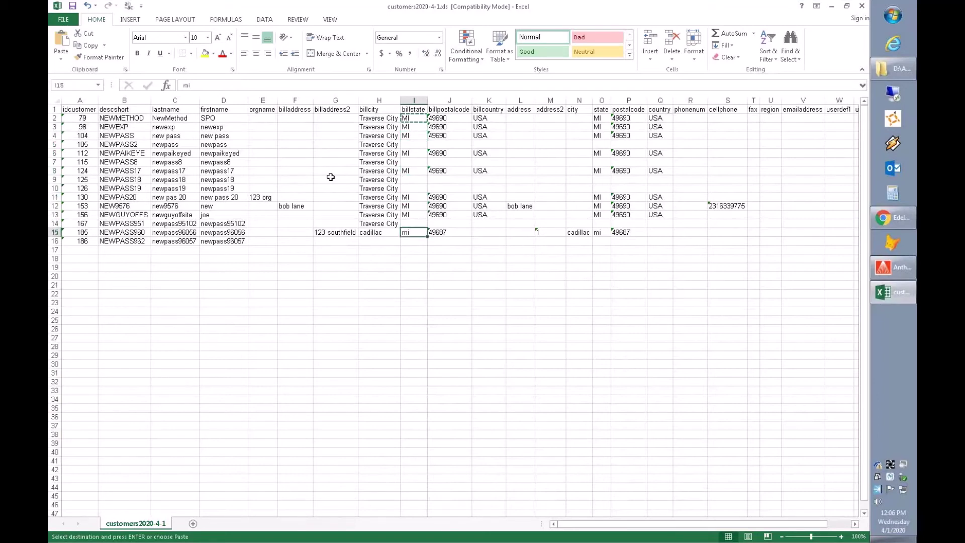
pyautogui.press('Up')
pyautogui.press('Up')
pyautogui.press('Down')
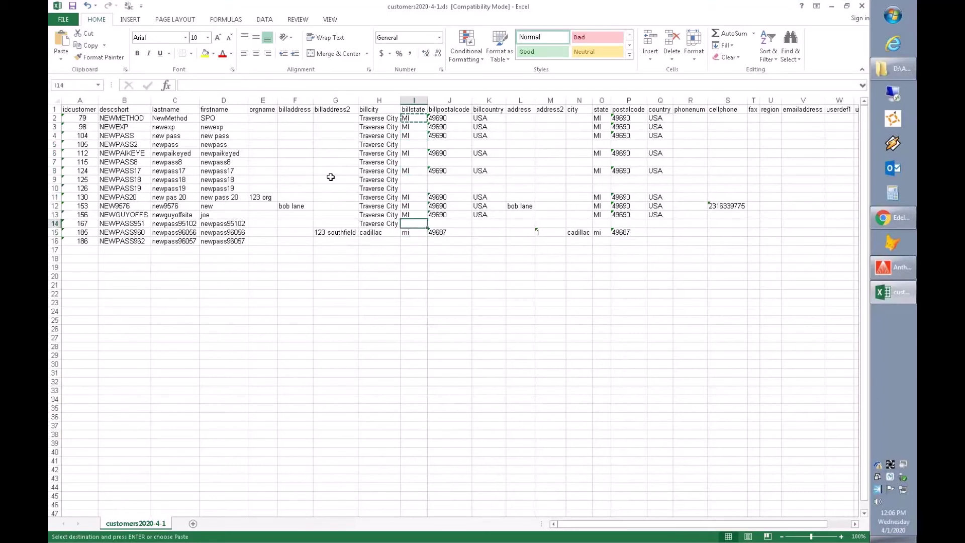
pyautogui.press('Up')
pyautogui.press('Up')
pyautogui.press('Up')
pyautogui.press('Up')
pyautogui.press('Up')
pyautogui.press('Up')
pyautogui.press('Up')
pyautogui.press('Up')
pyautogui.press('Up')
pyautogui.press('Up')
pyautogui.press('Up')
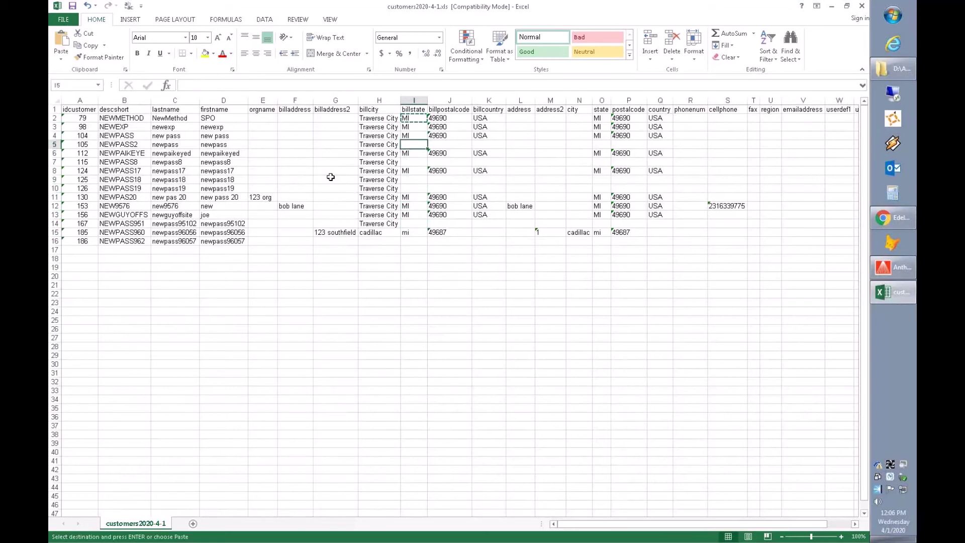
pyautogui.hotkey('shift', 'Down')
pyautogui.hotkey('shift', 'Down')
pyautogui.hotkey('shift', 'Down')
pyautogui.hotkey('shift', 'Down')
pyautogui.hotkey('shift', 'Down')
pyautogui.hotkey('shift', 'Down')
pyautogui.hotkey('shift', 'Down')
pyautogui.hotkey('shift', 'Down')
pyautogui.hotkey('shift', 'Down')
pyautogui.hotkey('shift', 'Down')
pyautogui.hotkey('shift', 'Down')
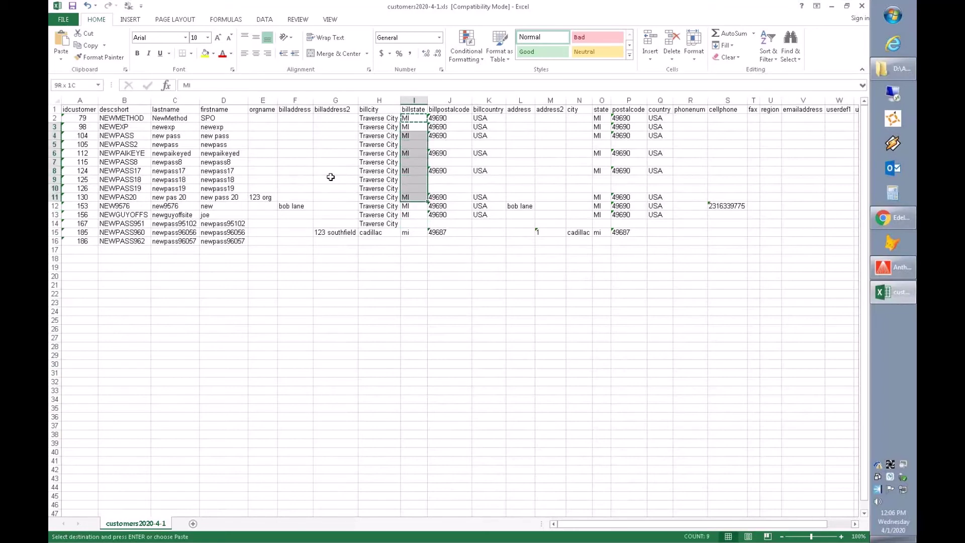
pyautogui.hotkey('shift', 'Down')
pyautogui.hotkey('shift', 'Down')
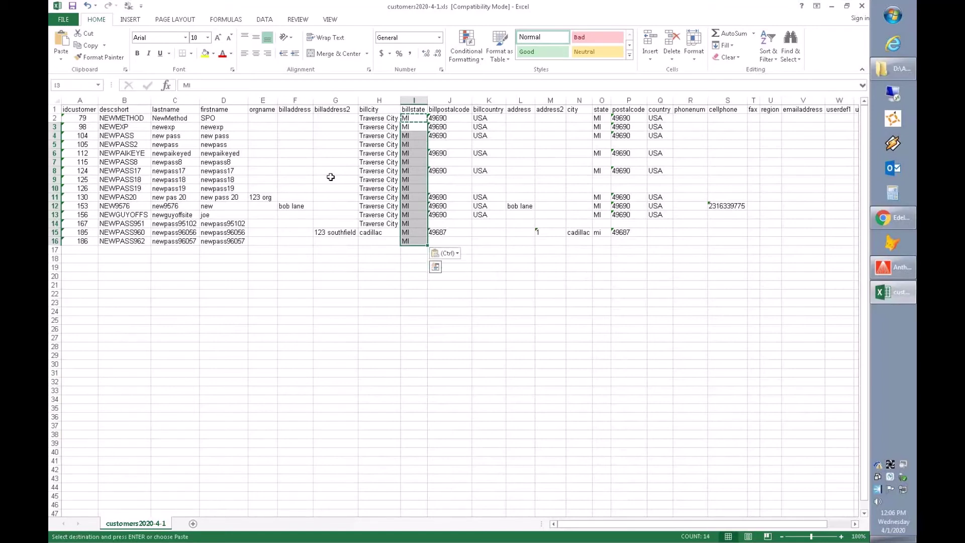
pyautogui.hotkey('ctrl', 'v')
pyautogui.press('Escape')
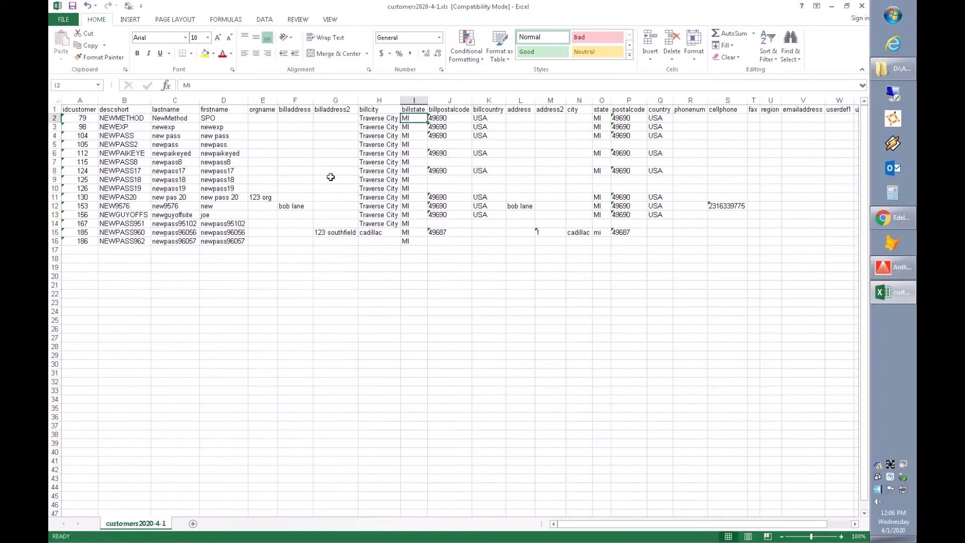
# Copy the billcountry value USA from K4 into cells K5 through K16.
pyautogui.press('Down')
pyautogui.press('Right')
pyautogui.press('Right')
pyautogui.press('Down')
pyautogui.press('Down')
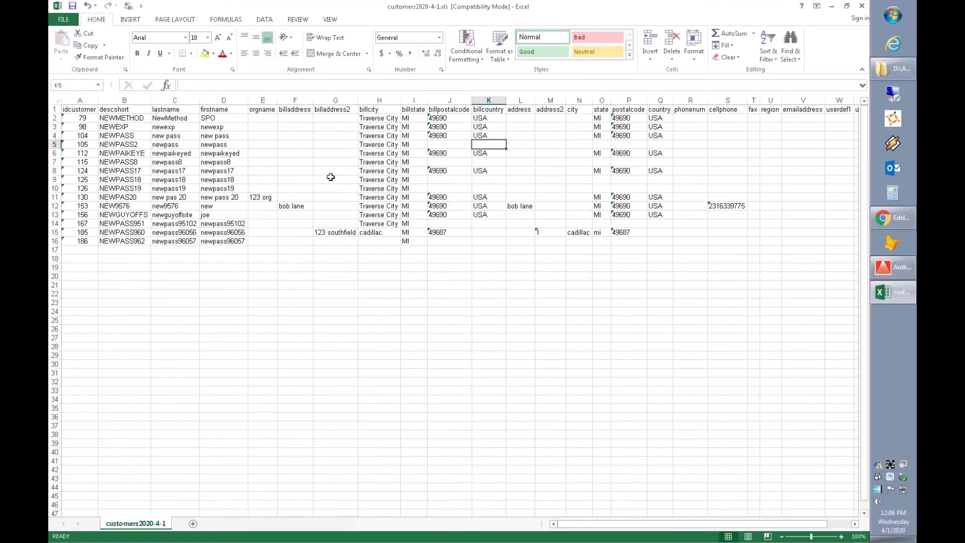
pyautogui.press('Up')
pyautogui.hotkey('ctrl', 'c')
pyautogui.press('Down')
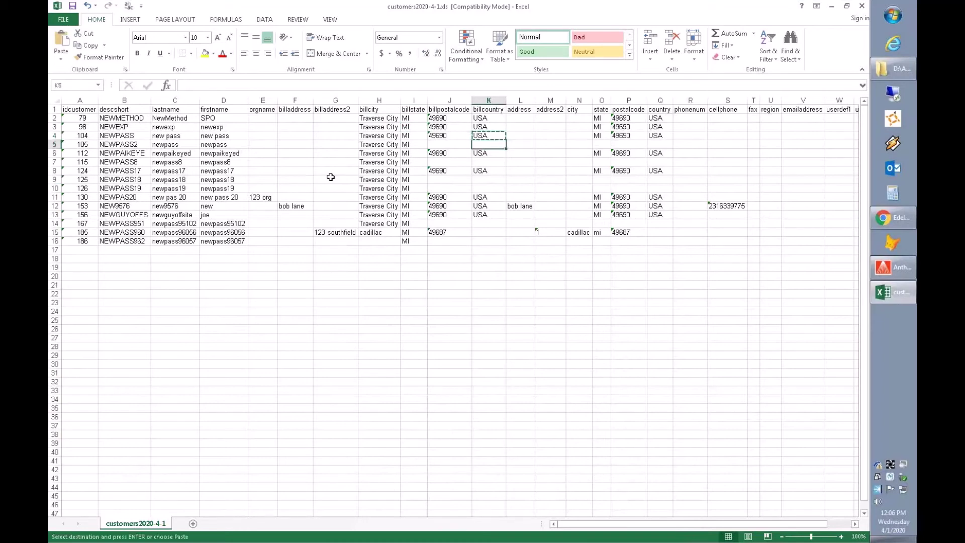
pyautogui.hotkey('shift', 'Down')
pyautogui.hotkey('shift', 'Down')
pyautogui.hotkey('shift', 'Down')
pyautogui.hotkey('shift', 'Down')
pyautogui.hotkey('shift', 'Down')
pyautogui.hotkey('shift', 'Down')
pyautogui.hotkey('shift', 'Down')
pyautogui.hotkey('shift', 'Down')
pyautogui.hotkey('shift', 'Down')
pyautogui.hotkey('shift', 'Down')
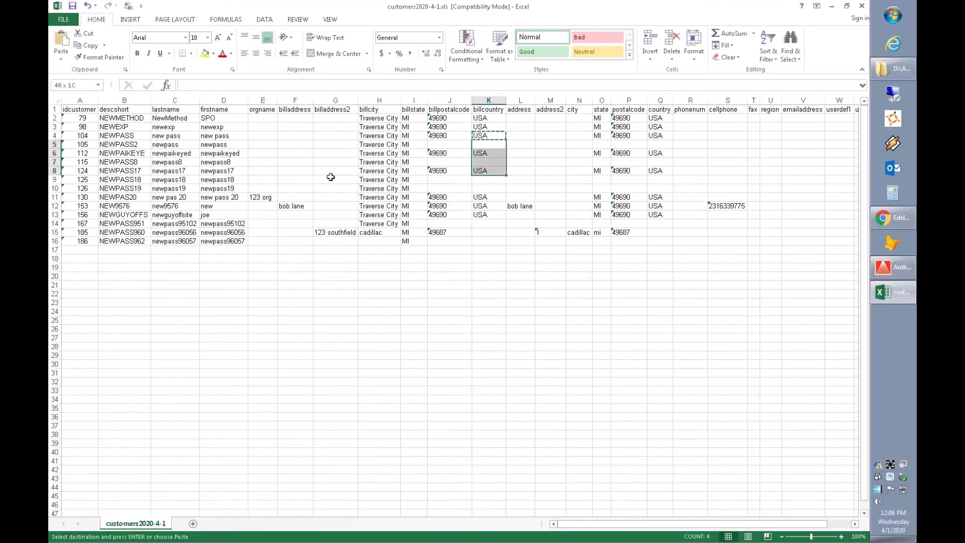
pyautogui.hotkey('ctrl', 'v')
pyautogui.hotkey('shift', 'Down')
pyautogui.hotkey('ctrl', 'v')
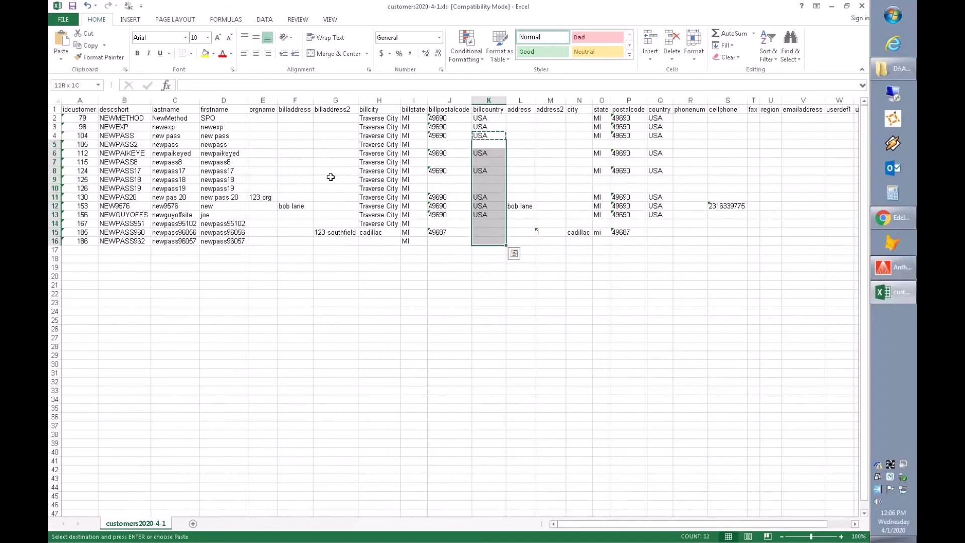
pyautogui.hotkey('ctrl', 'v')
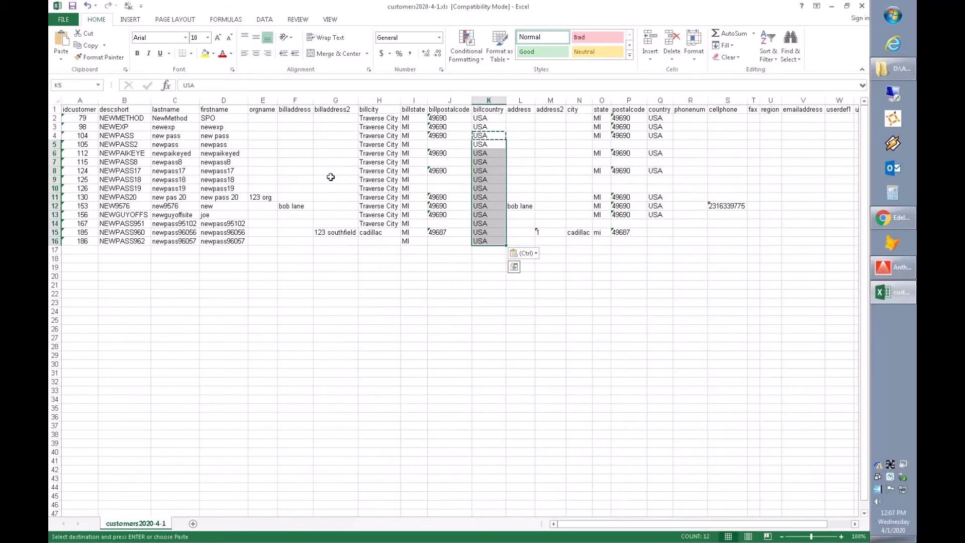
pyautogui.press('Escape')
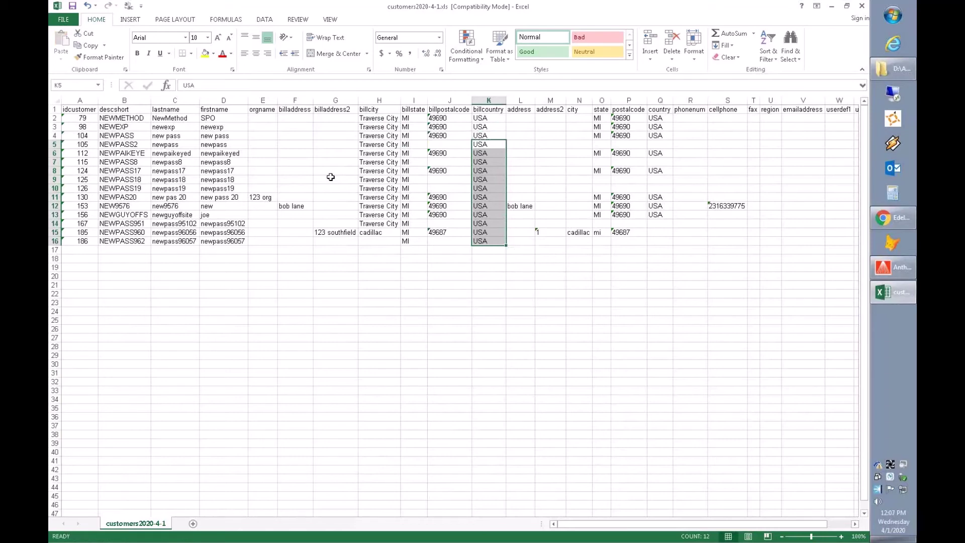
# Review the exported customer fields across the worksheet, from lastname and orgname through the phone, email and user-defined columns.
pyautogui.press('Up')
pyautogui.press('Right')
pyautogui.press('Left')
pyautogui.press('Left')
pyautogui.press('Left')
pyautogui.press('Left')
pyautogui.press('Left')
pyautogui.press('Left')
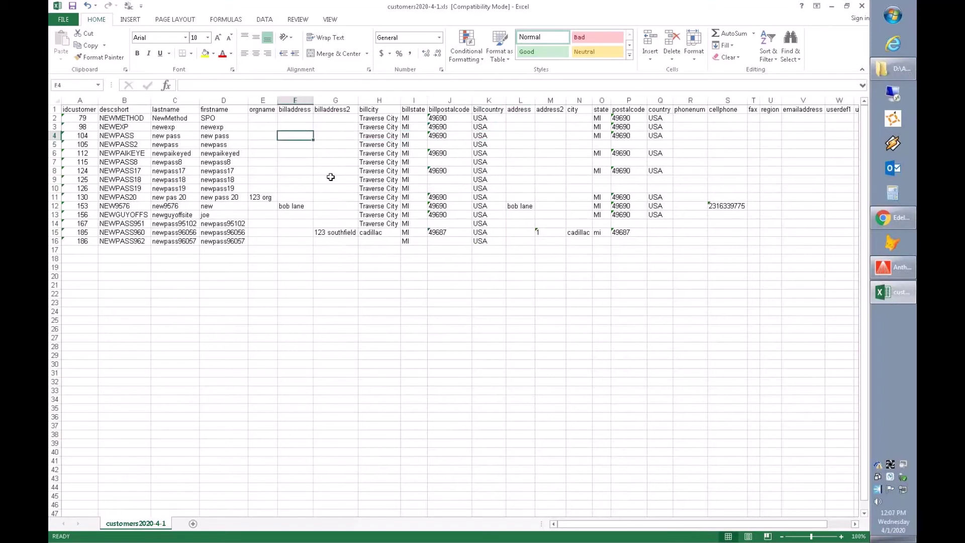
pyautogui.press('Left')
pyautogui.press('Left')
pyautogui.press('Left')
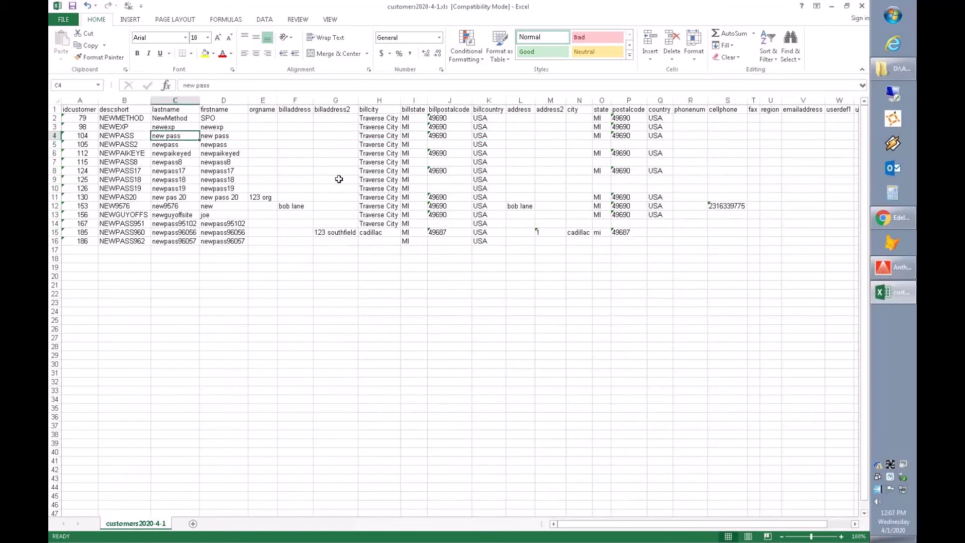
pyautogui.click(255, 144)
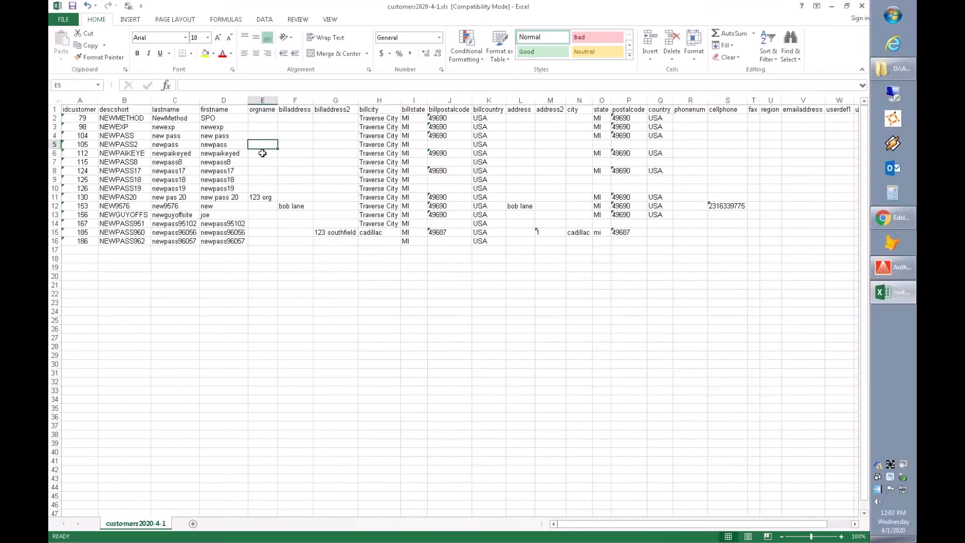
pyautogui.click(262, 153)
pyautogui.press('Right')
pyautogui.press('Right')
pyautogui.press('Right')
pyautogui.press('Right')
pyautogui.press('Right')
pyautogui.press('Right')
pyautogui.press('Right')
pyautogui.press('Right')
pyautogui.press('Right')
pyautogui.press('Right')
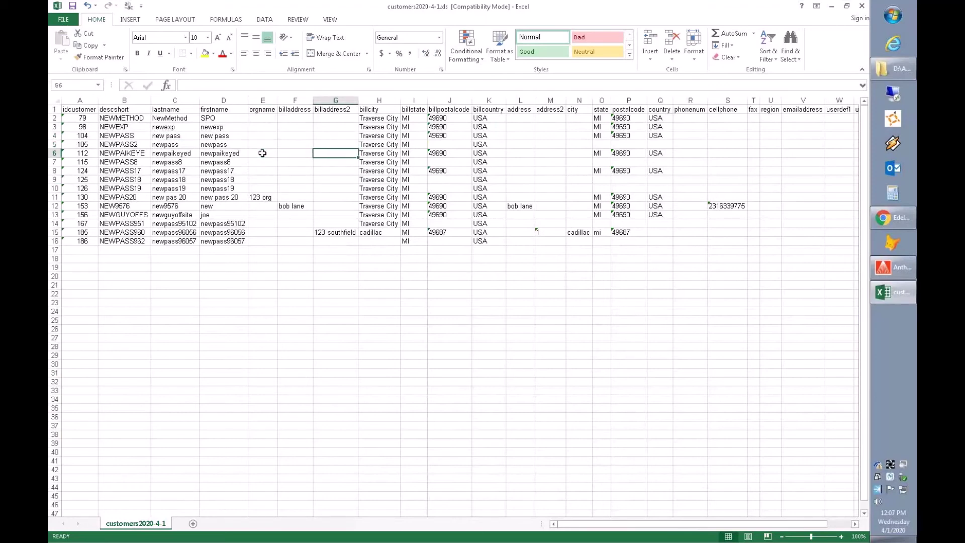
pyautogui.press('Right')
pyautogui.press('Right')
pyautogui.press('Right')
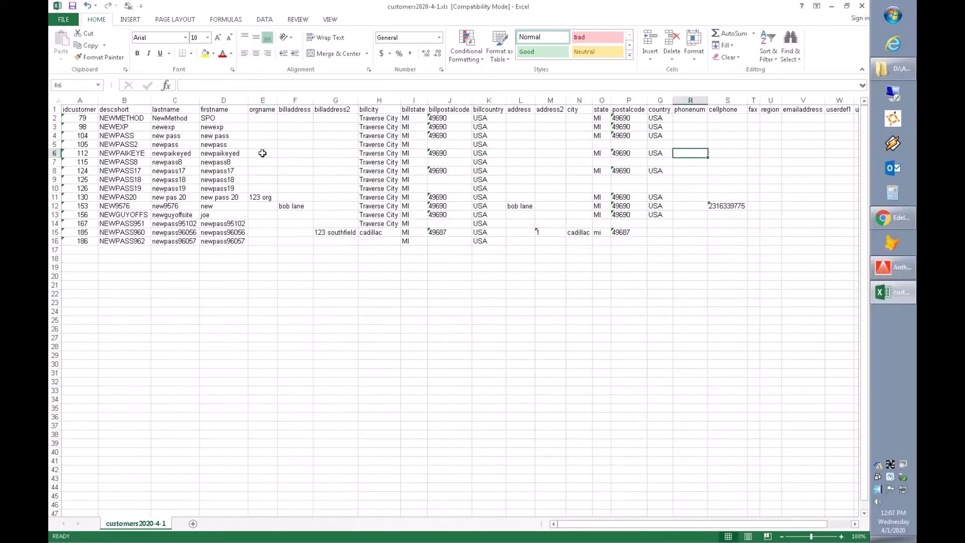
pyautogui.press('Left')
pyautogui.press('Left')
pyautogui.press('Left')
pyautogui.press('Left')
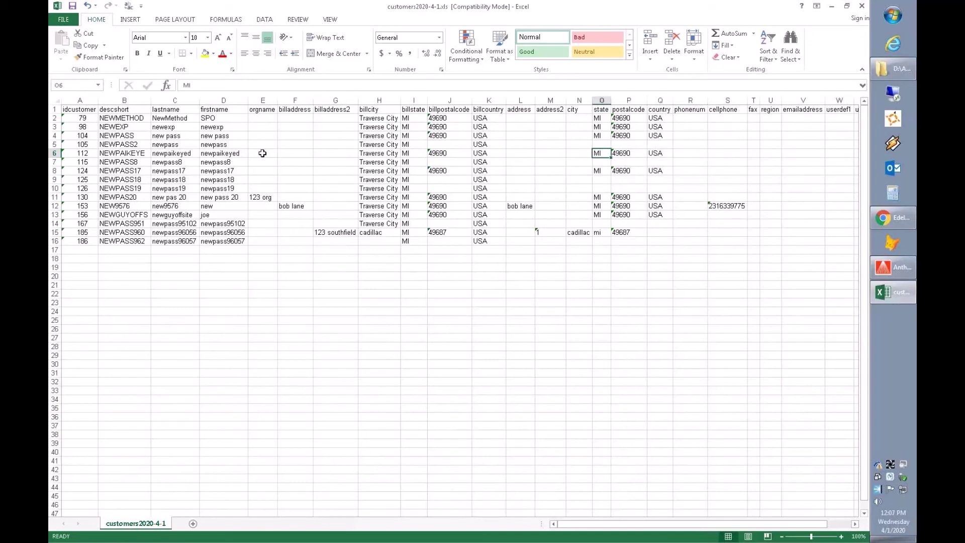
pyautogui.press('Right')
pyautogui.press('Right')
pyautogui.press('Right')
pyautogui.press('Right')
pyautogui.press('Right')
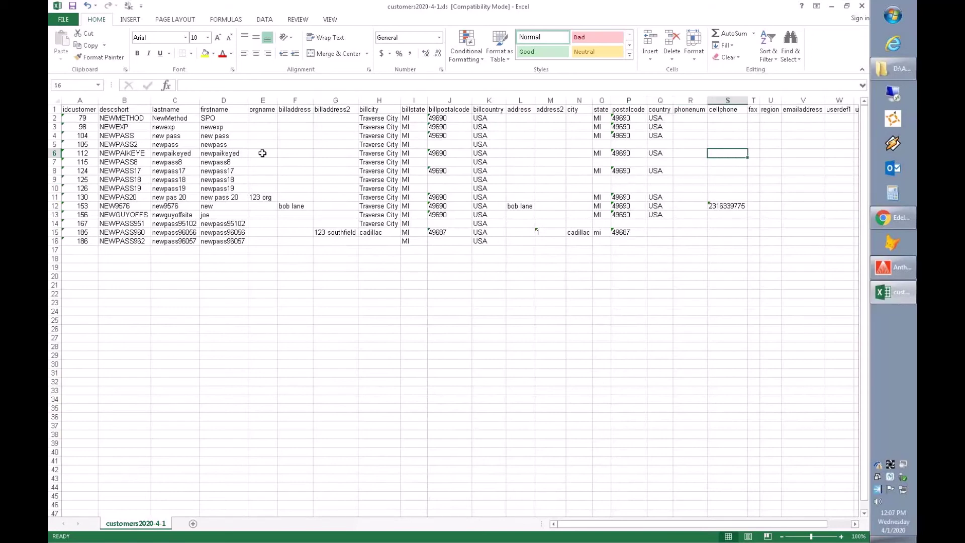
pyautogui.press('Right')
pyautogui.press('Right')
pyautogui.press('Right')
pyautogui.press('Right')
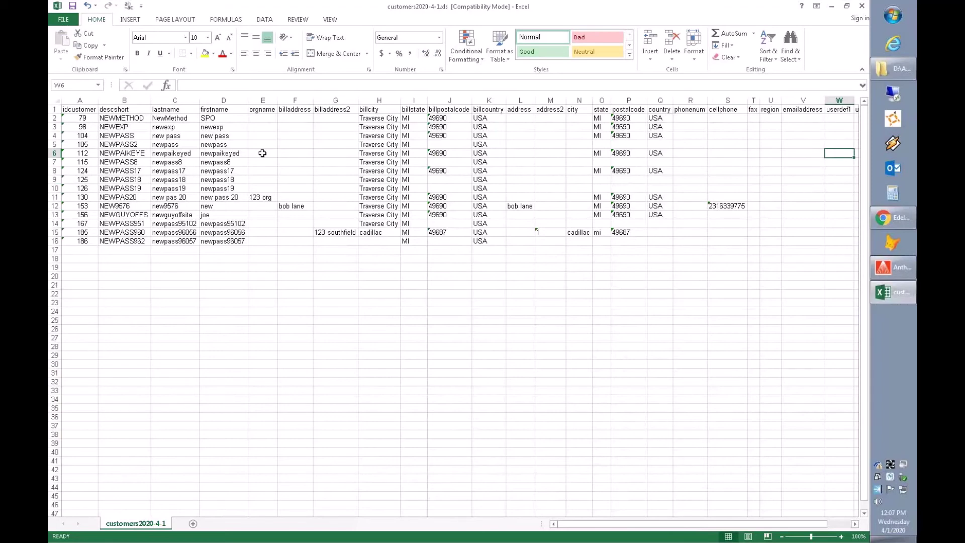
pyautogui.press('Right')
pyautogui.press('Right')
pyautogui.press('Left')
pyautogui.press('Left')
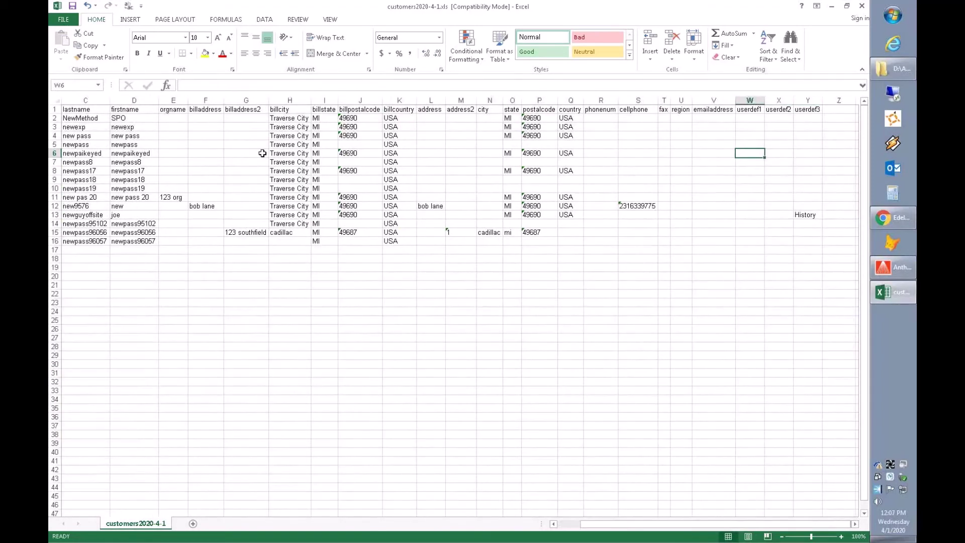
# Review the customer fields of the same record back across the worksheet, from the user-defined columns to idcustomer.
pyautogui.press('Right')
pyautogui.press('Right')
pyautogui.press('Left')
pyautogui.press('Left')
pyautogui.press('Left')
pyautogui.press('Left')
pyautogui.press('Left')
pyautogui.press('Left')
pyautogui.press('Left')
pyautogui.press('Left')
pyautogui.press('Left')
pyautogui.press('Left')
pyautogui.press('Left')
pyautogui.press('Left')
pyautogui.press('Left')
pyautogui.press('Left')
pyautogui.press('Left')
pyautogui.press('Left')
pyautogui.press('Left')
pyautogui.press('Left')
pyautogui.press('Left')
pyautogui.press('Left')
pyautogui.press('Left')
pyautogui.press('Left')
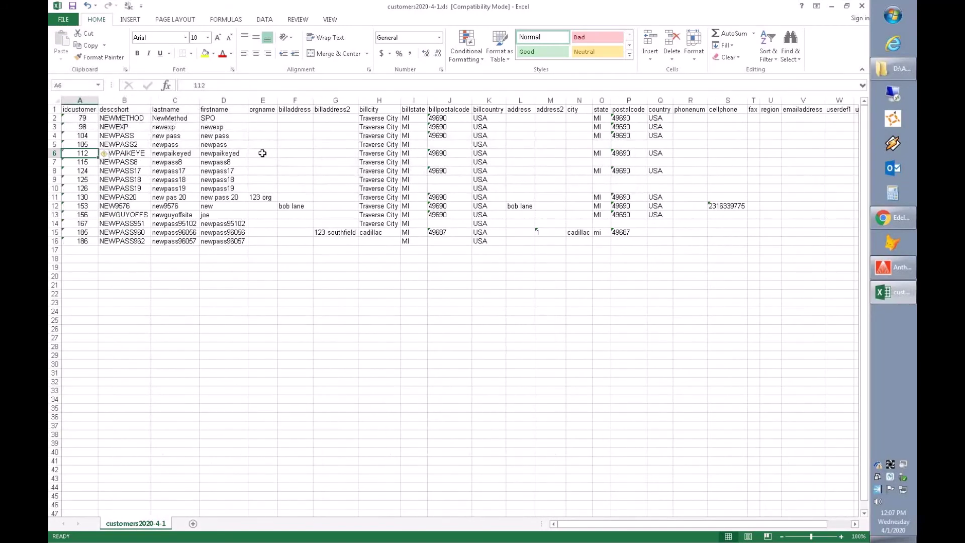
# Examine the idcustomer values in column A, including the one in the newguyoffsite row.
pyautogui.press('Up')
pyautogui.press('Up')
pyautogui.press('Up')
pyautogui.press('Up')
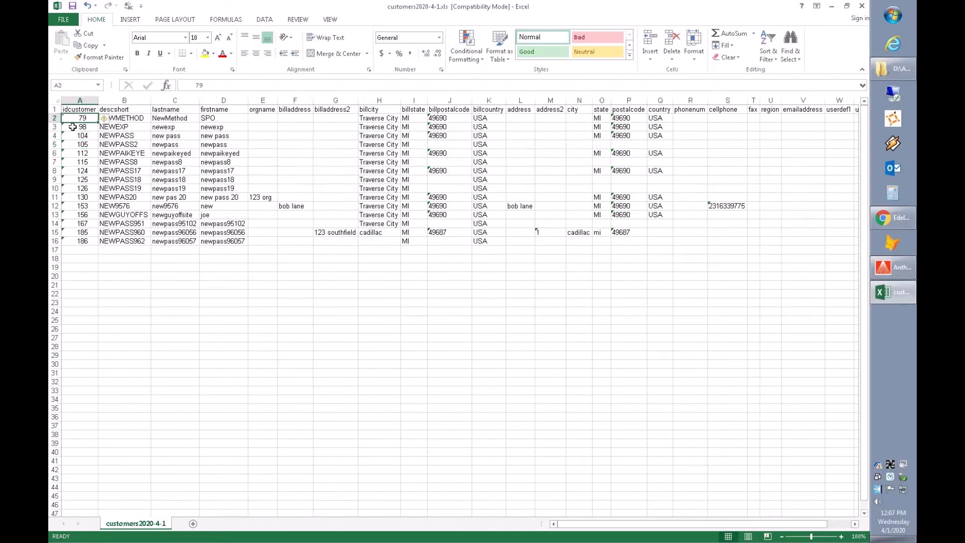
pyautogui.press('Down')
pyautogui.press('Down')
pyautogui.press('Down')
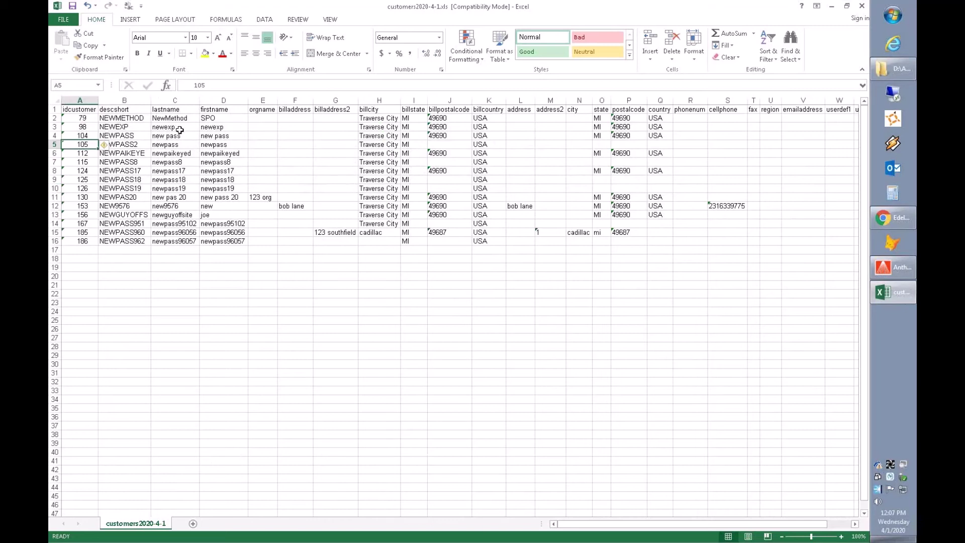
pyautogui.click(116, 215)
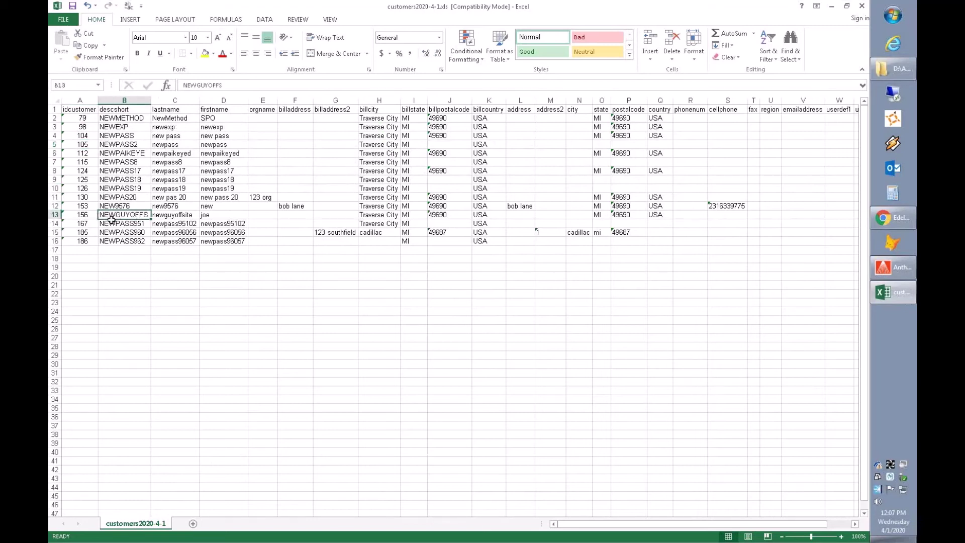
pyautogui.click(86, 215)
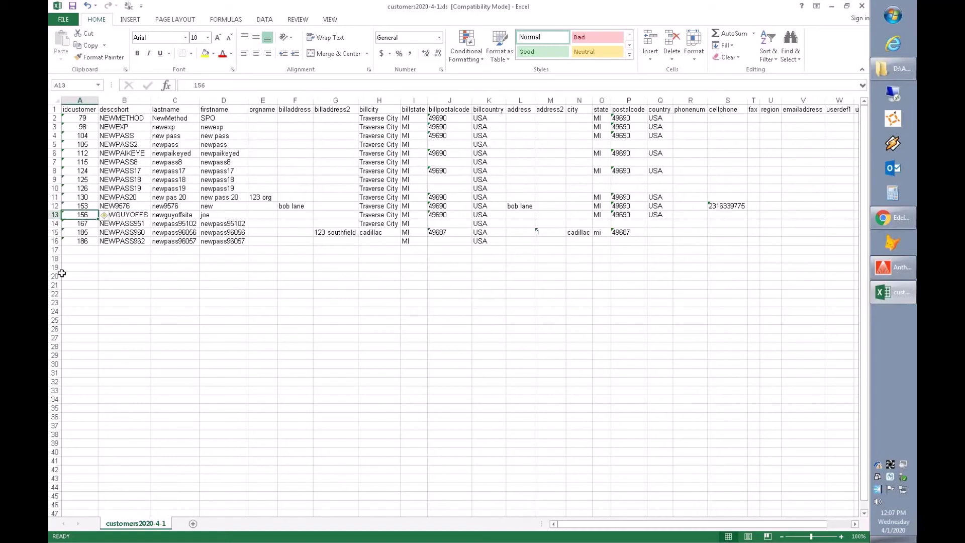
# Switch to Anthology, sort the customer list by First Name and look through the newpass records.
pyautogui.click(894, 267)
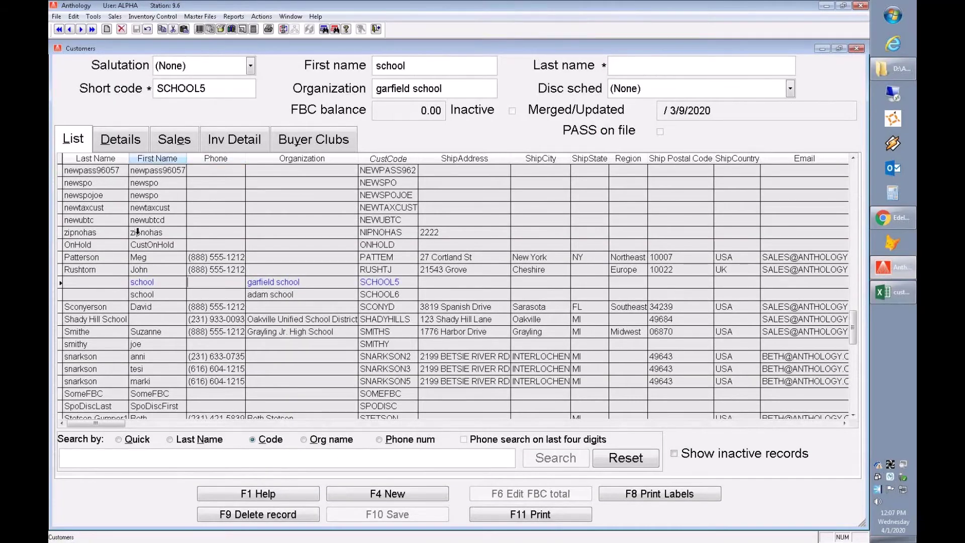
pyautogui.click(167, 330)
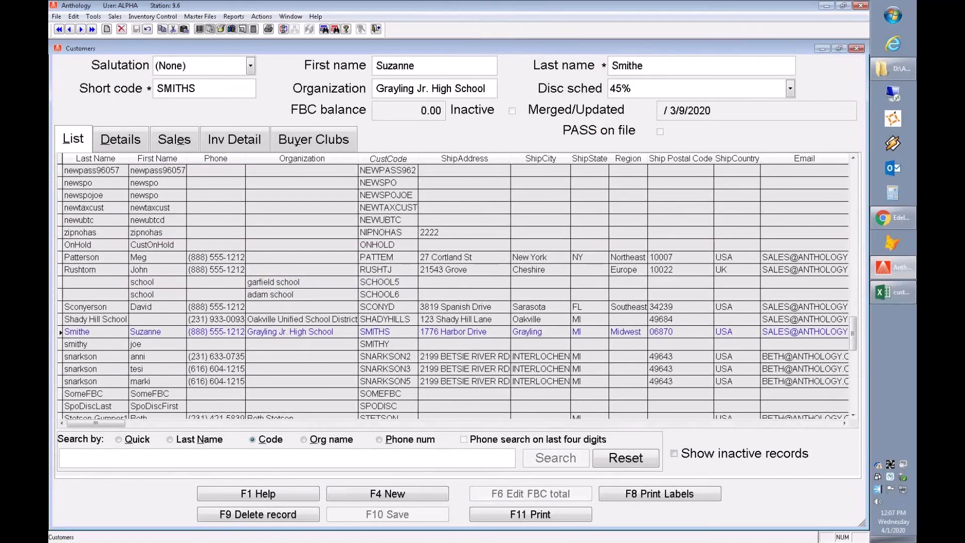
pyautogui.click(151, 158)
pyautogui.click(136, 406)
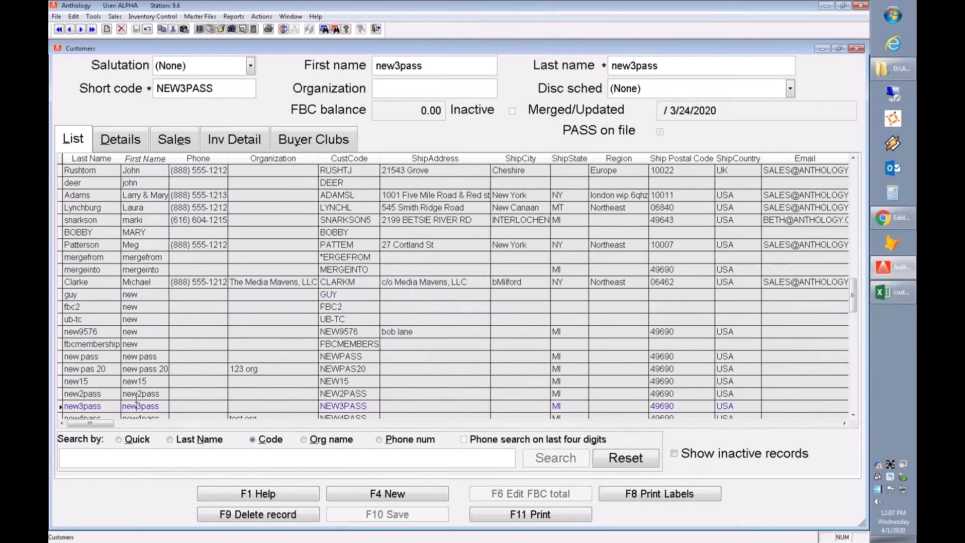
pyautogui.press('pagedown')
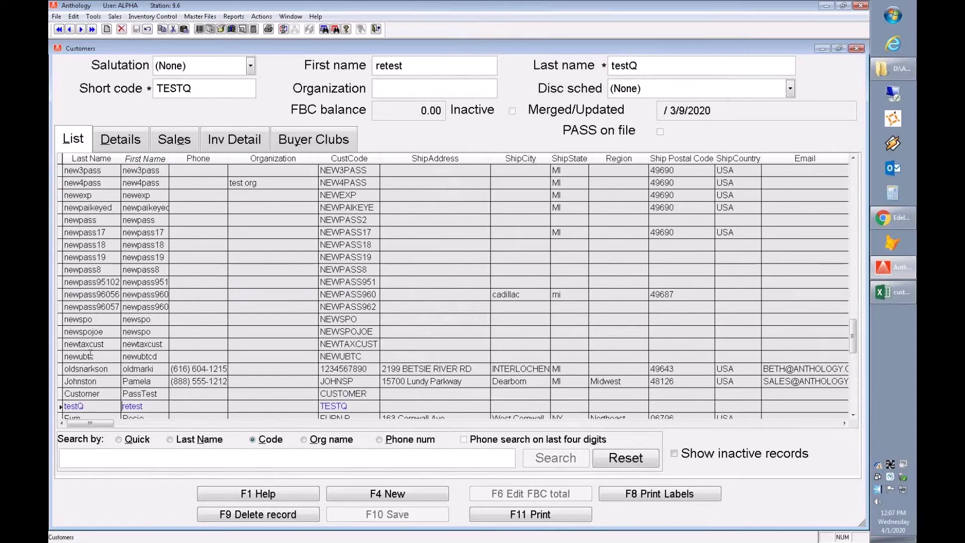
pyautogui.click(89, 291)
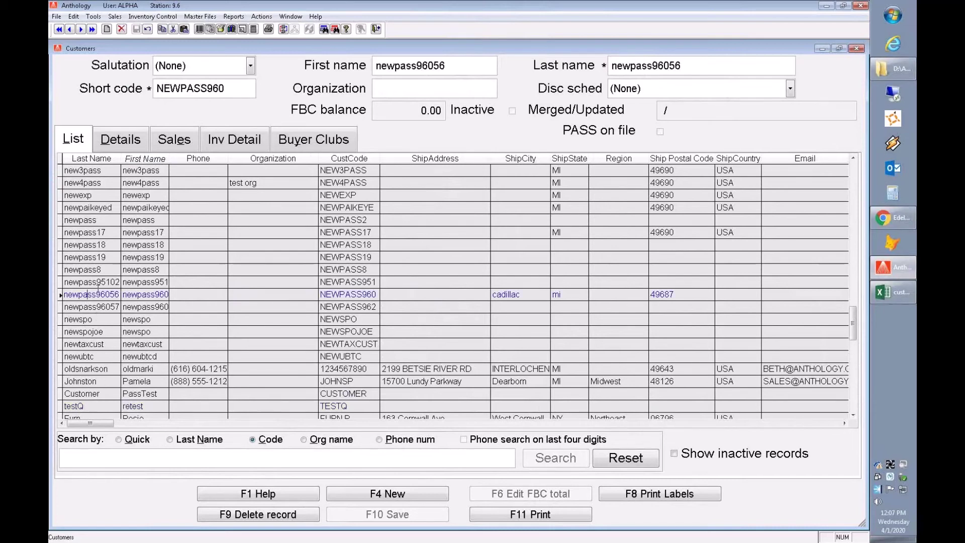
# Find the newguyoffsite customer in the Anthology list and examine its detail record, including the IdCustomer field.
pyautogui.click(890, 275)
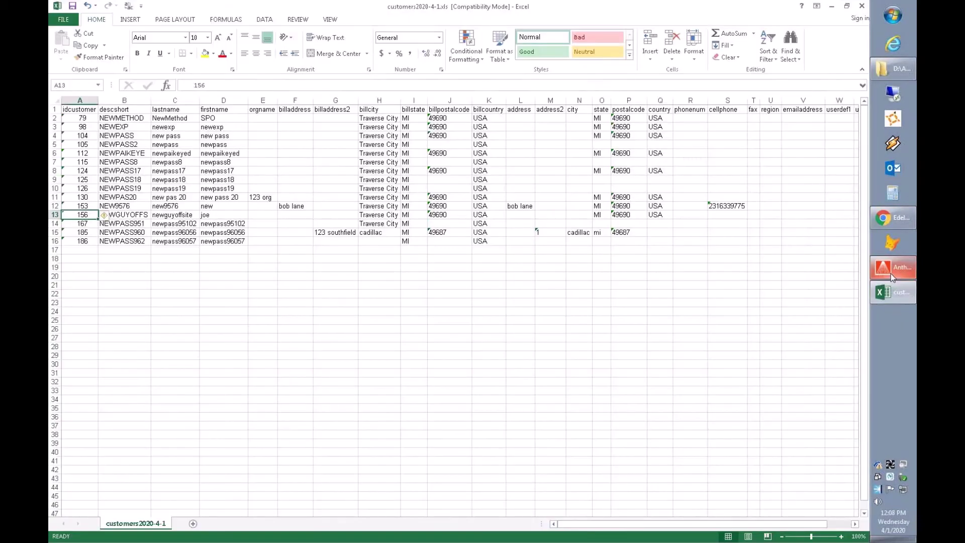
pyautogui.click(890, 274)
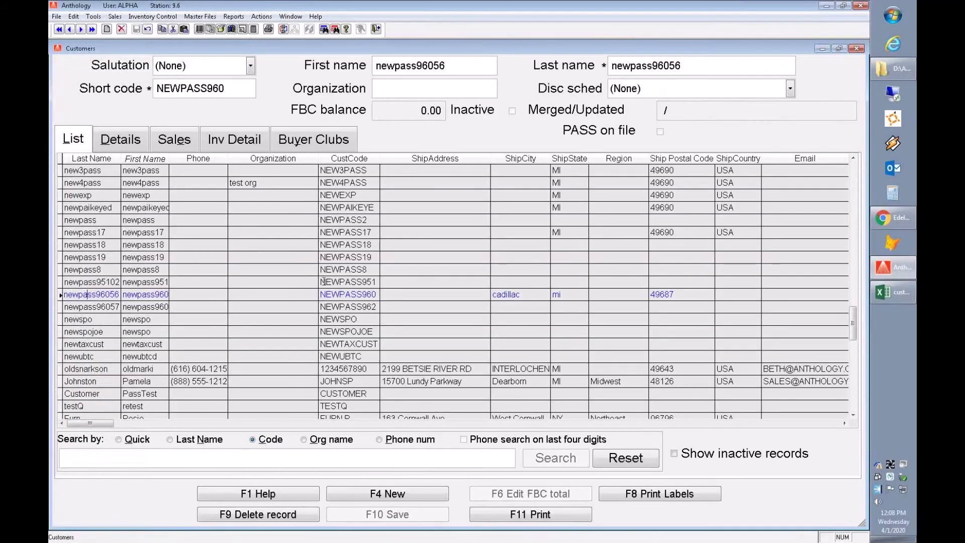
pyautogui.scroll(15, 146, 242)
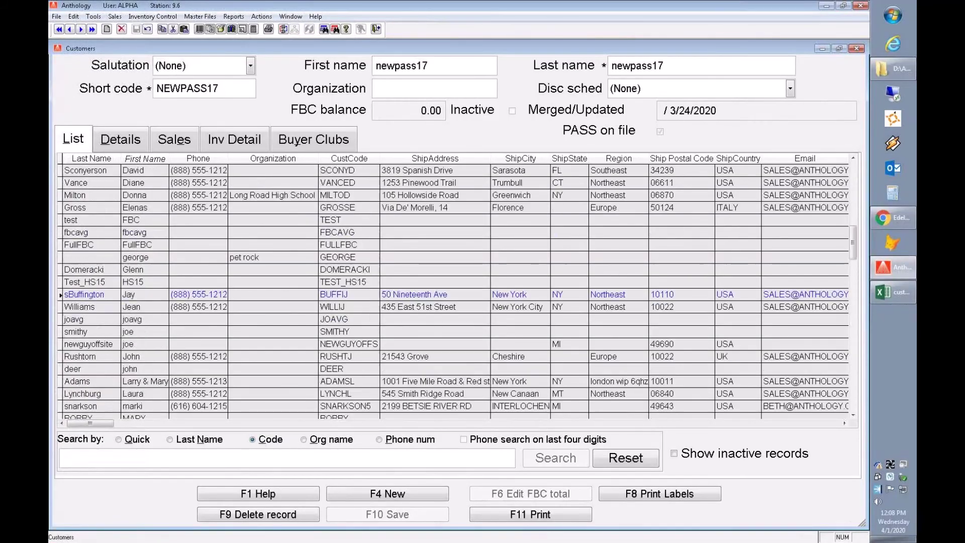
pyautogui.click(102, 344)
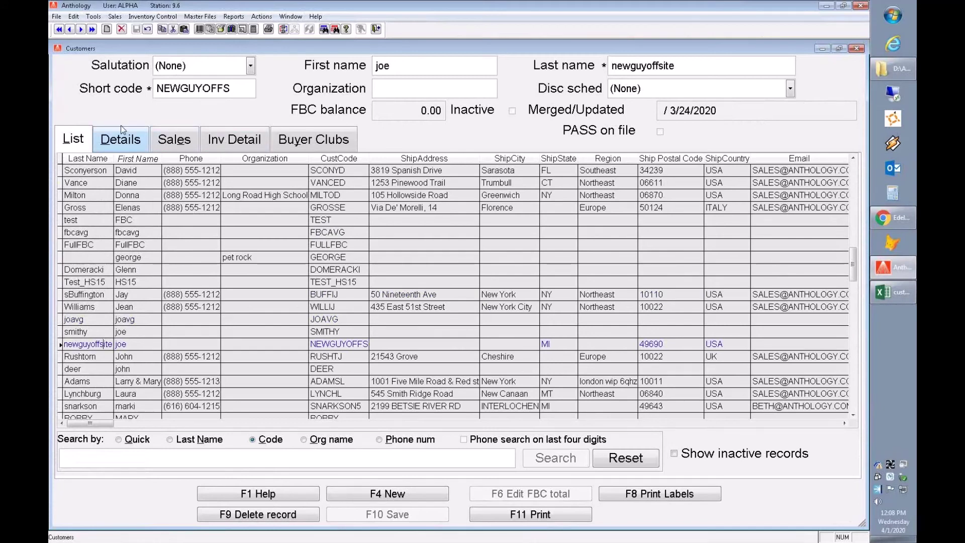
pyautogui.click(119, 144)
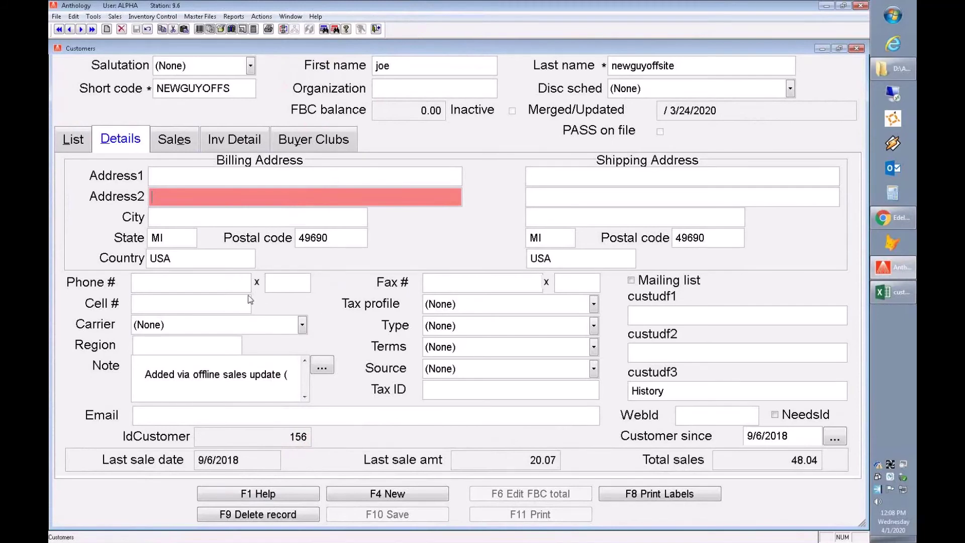
# Switch to Excel, save the workbook as customers2020-4-1-Updated.xls in the Anthology-9.6 folder and close it.
pyautogui.click(897, 297)
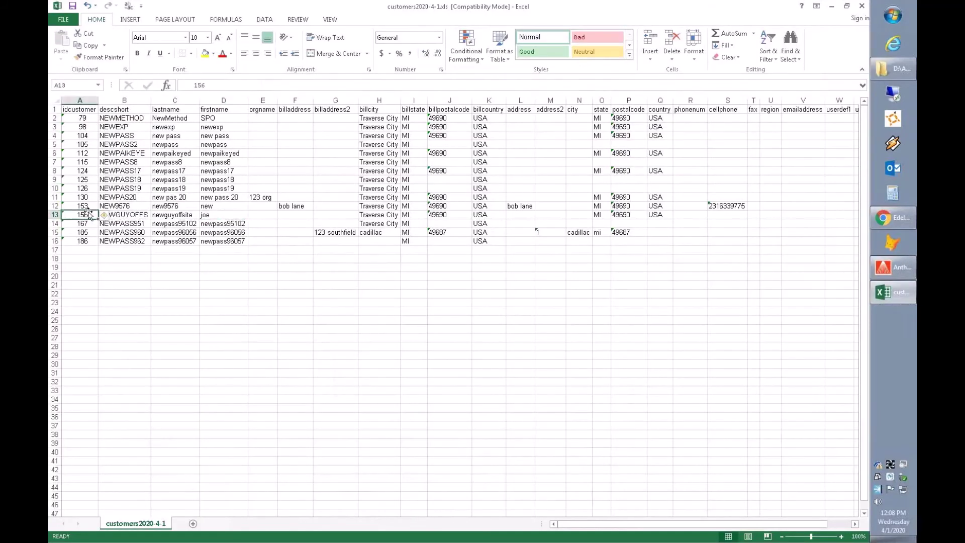
pyautogui.click(226, 214)
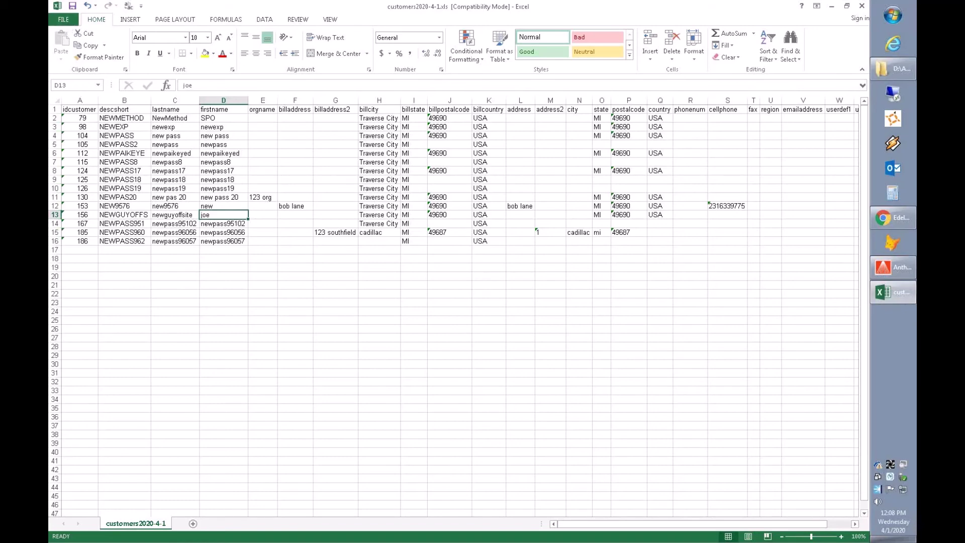
pyautogui.click(66, 22)
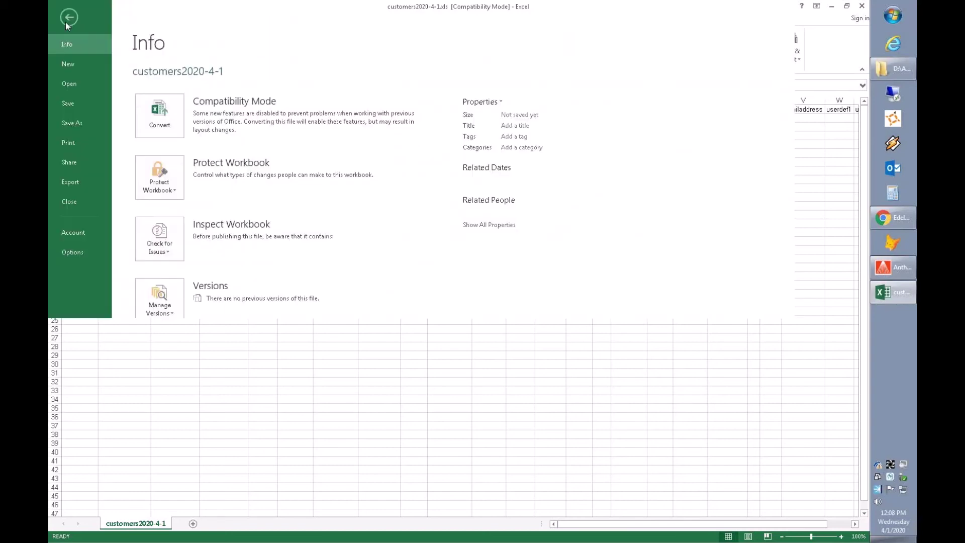
pyautogui.click(79, 125)
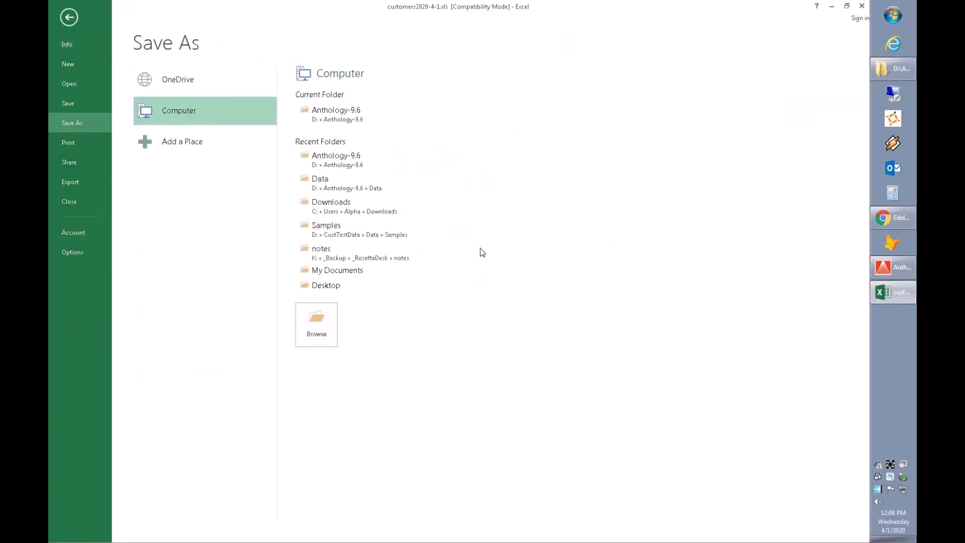
pyautogui.click(317, 325)
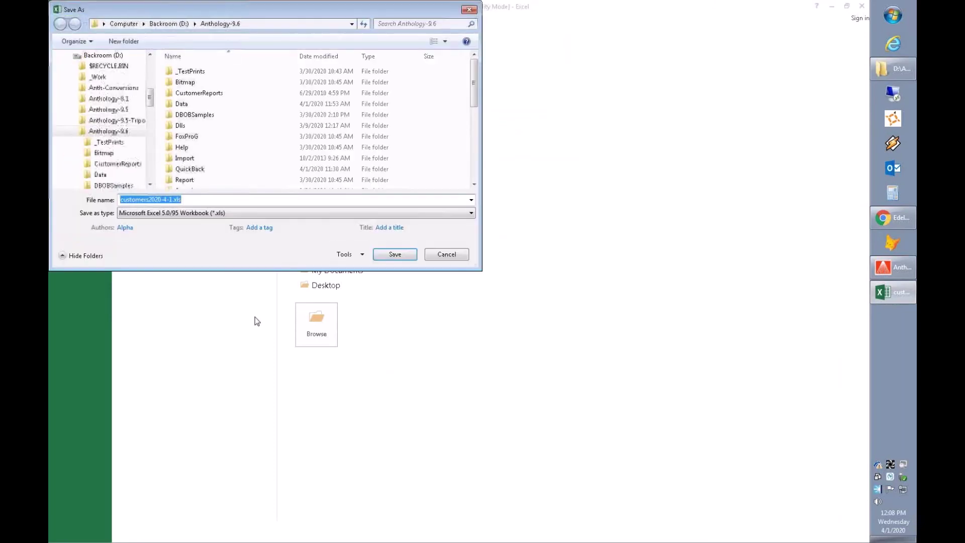
pyautogui.click(173, 200)
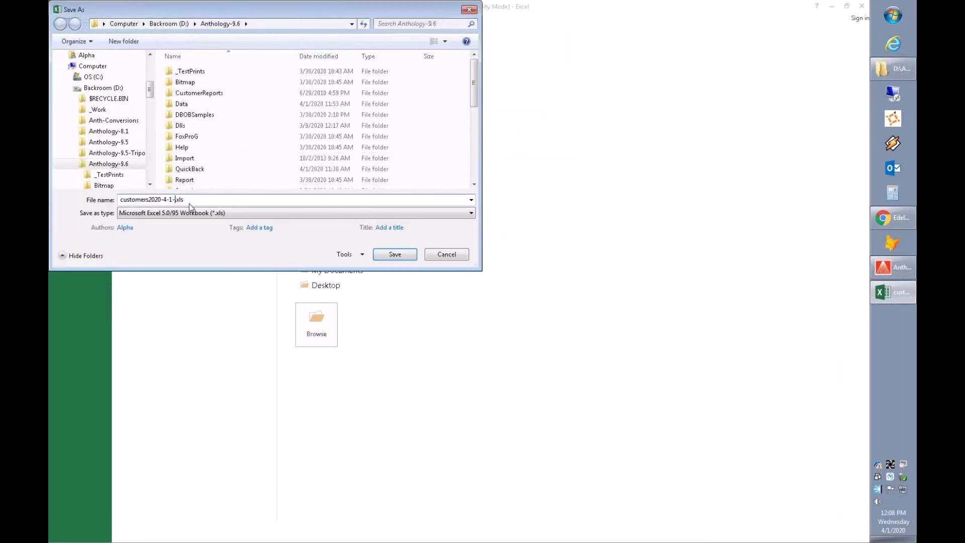
pyautogui.write('Updated')
pyautogui.click(392, 256)
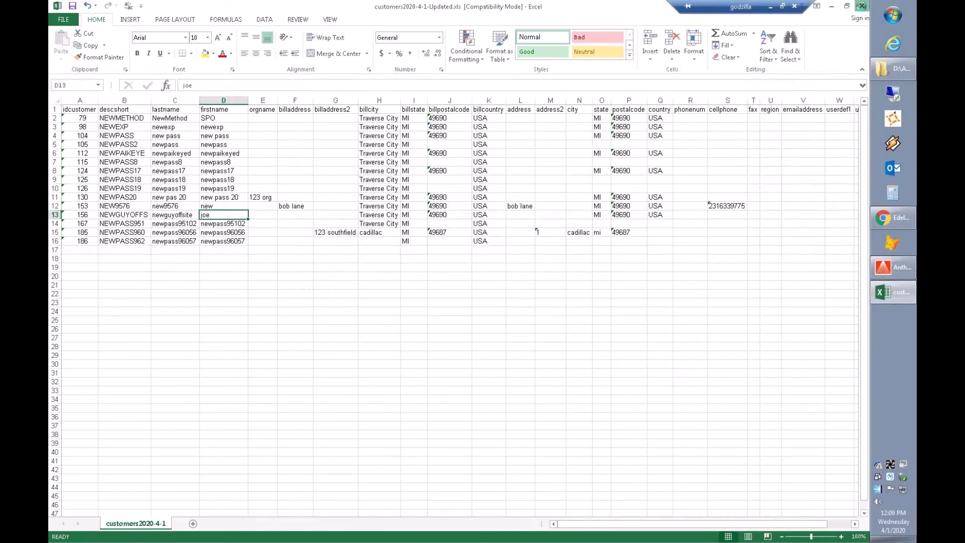
pyautogui.click(862, 6)
# Return to the customer list in Anthology and open the Import Updated Customer Records window.
pyautogui.click(73, 140)
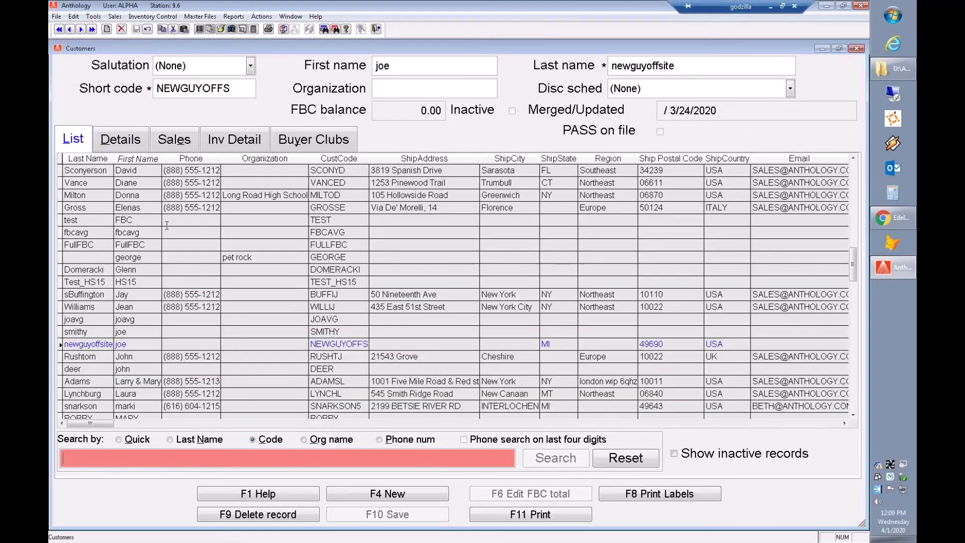
pyautogui.click(158, 269)
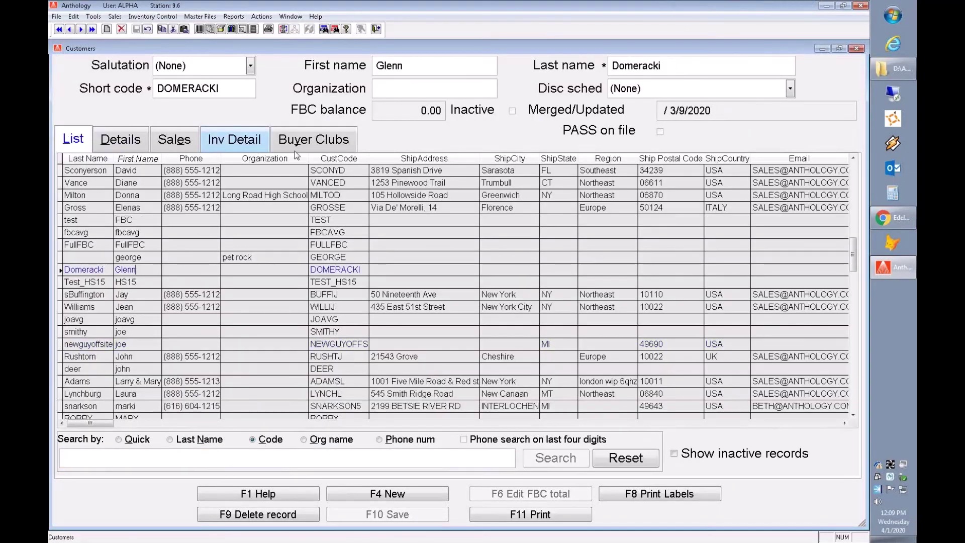
pyautogui.click(267, 20)
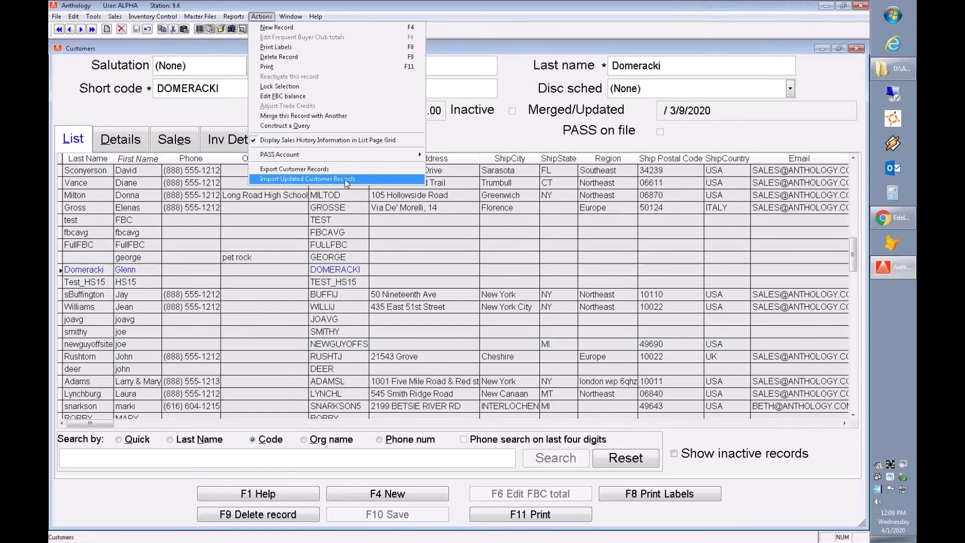
pyautogui.click(365, 182)
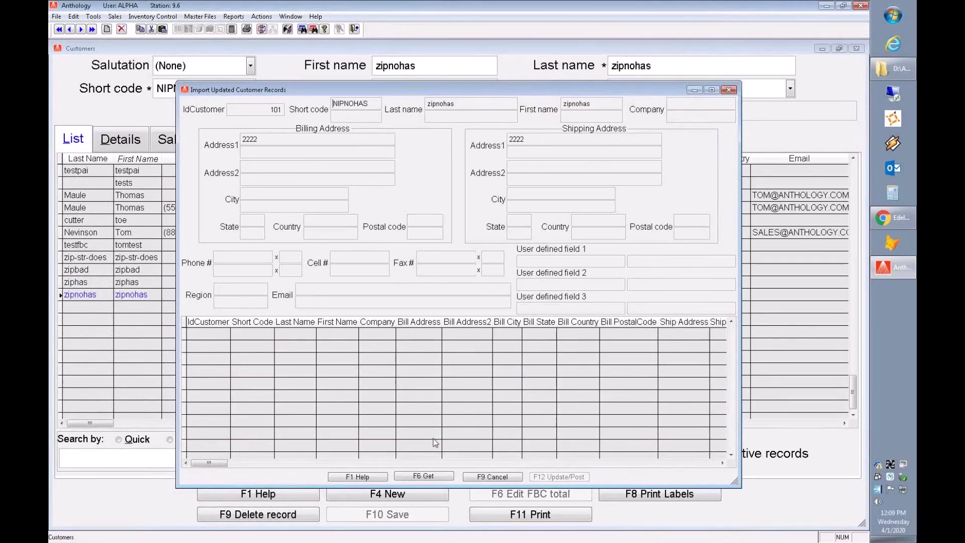
pyautogui.moveTo(493, 89); pyautogui.dragTo(448, 70)
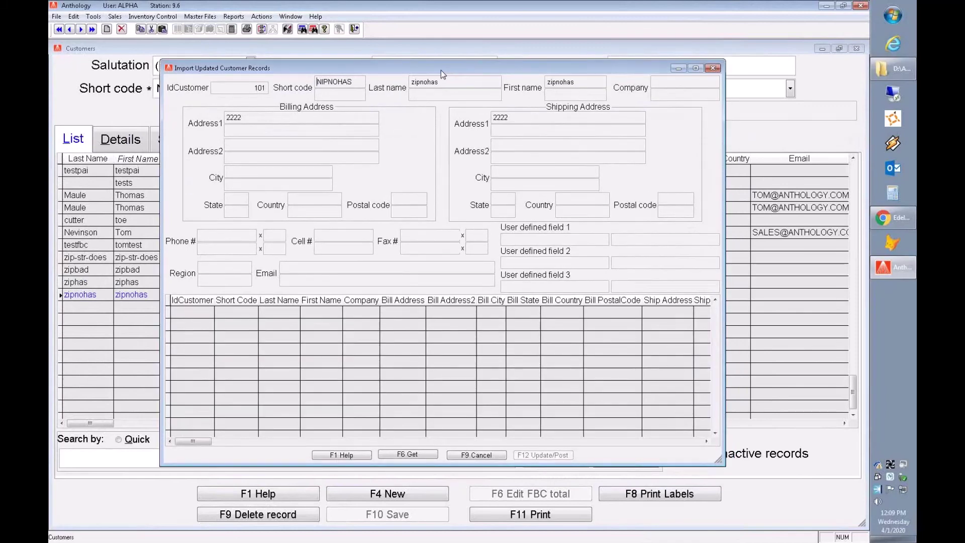
# Load customers2020-4-1-Updated.xls into the import of updated customer records.
pyautogui.click(418, 455)
pyautogui.click(454, 206)
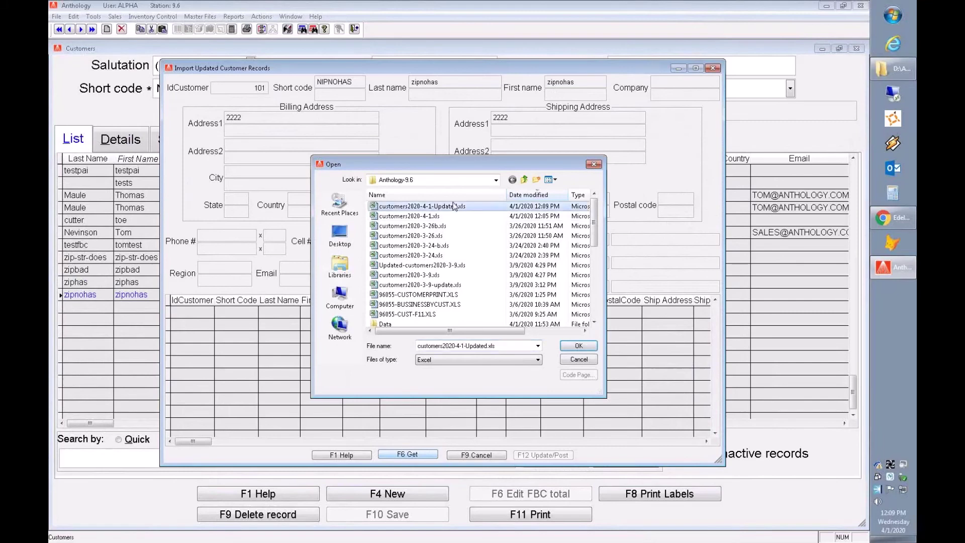
pyautogui.click(417, 216)
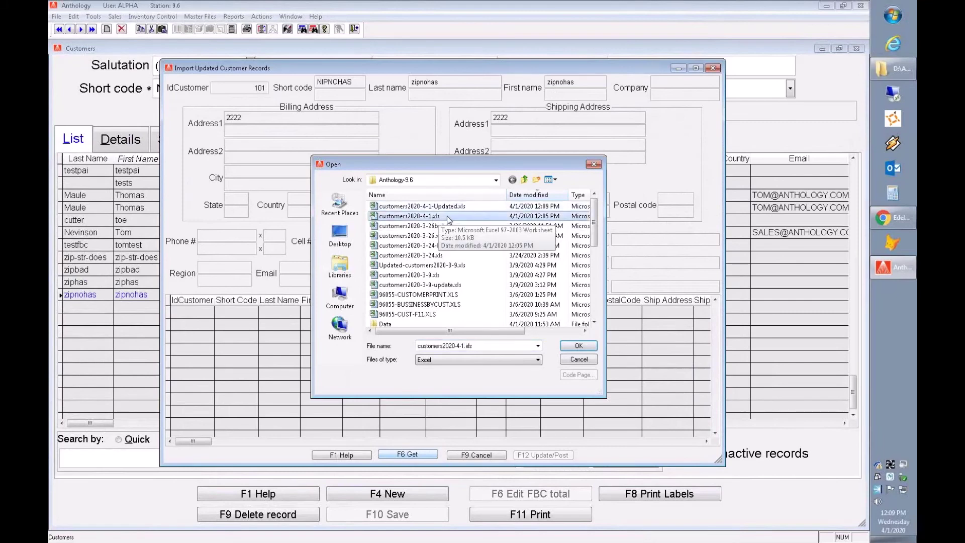
pyautogui.click(453, 207)
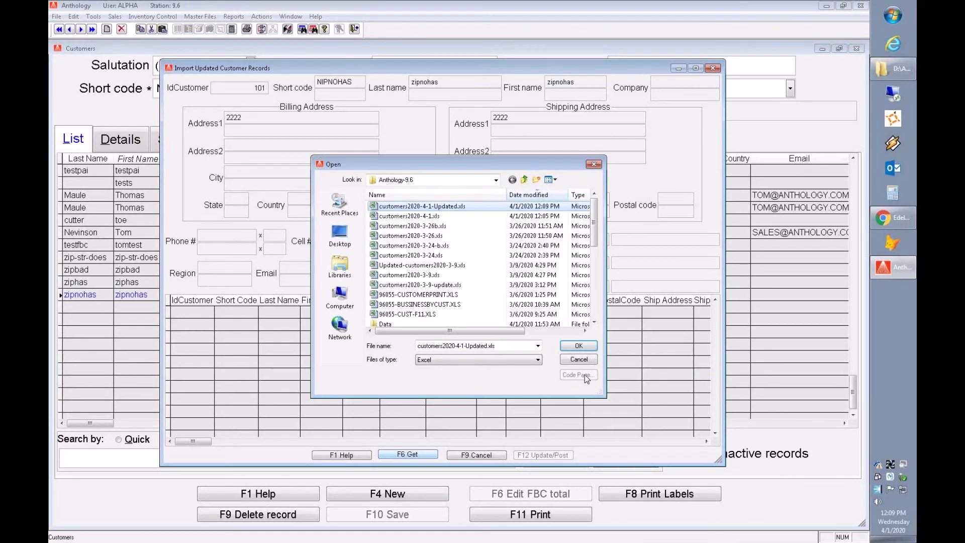
pyautogui.click(579, 345)
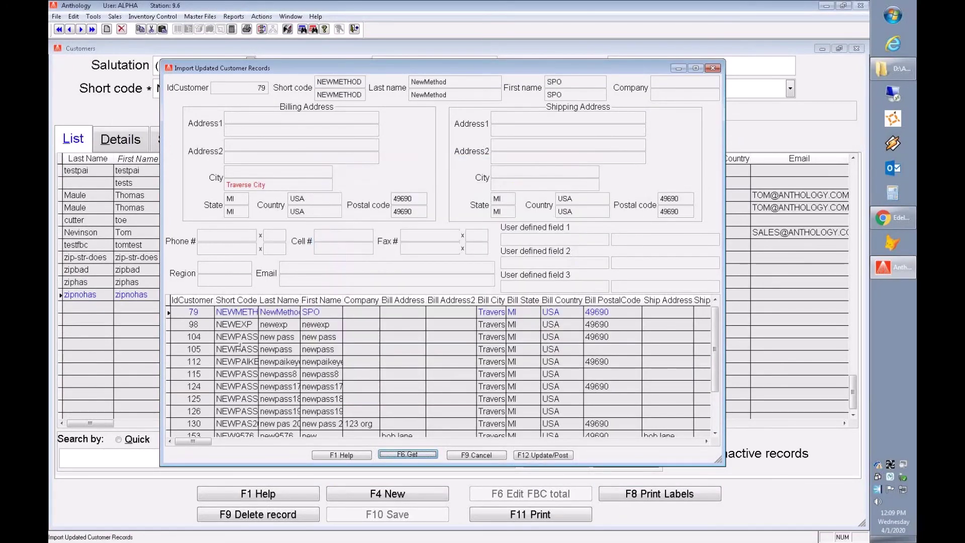
# Step through the loaded records down to newguyoffsite, comparing the existing and updated billing city, state and country values.
pyautogui.click(325, 348)
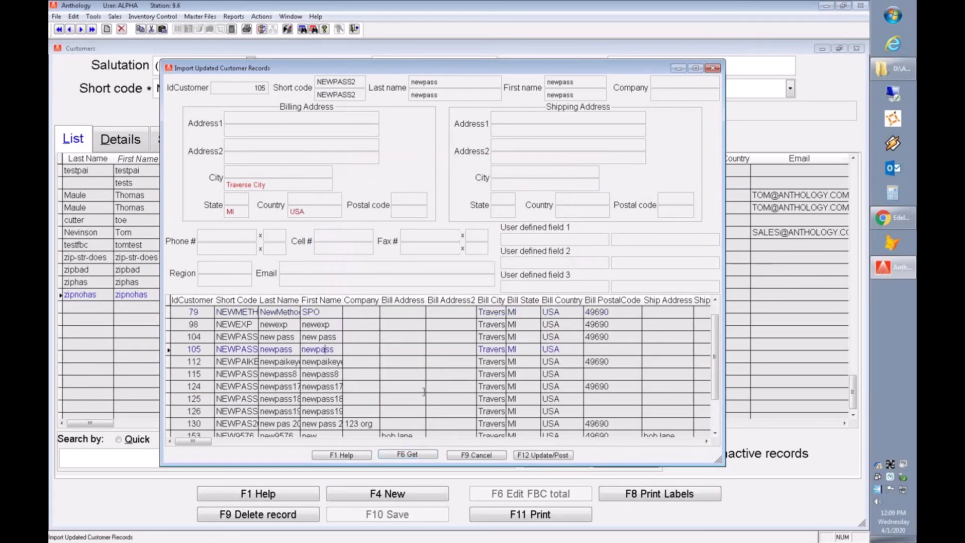
pyautogui.click(715, 433)
pyautogui.click(350, 391)
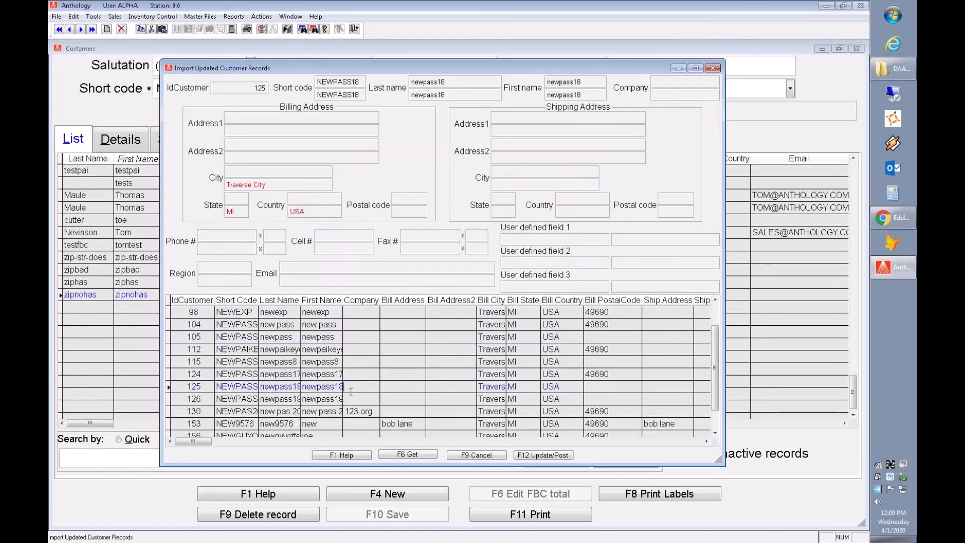
pyautogui.click(322, 411)
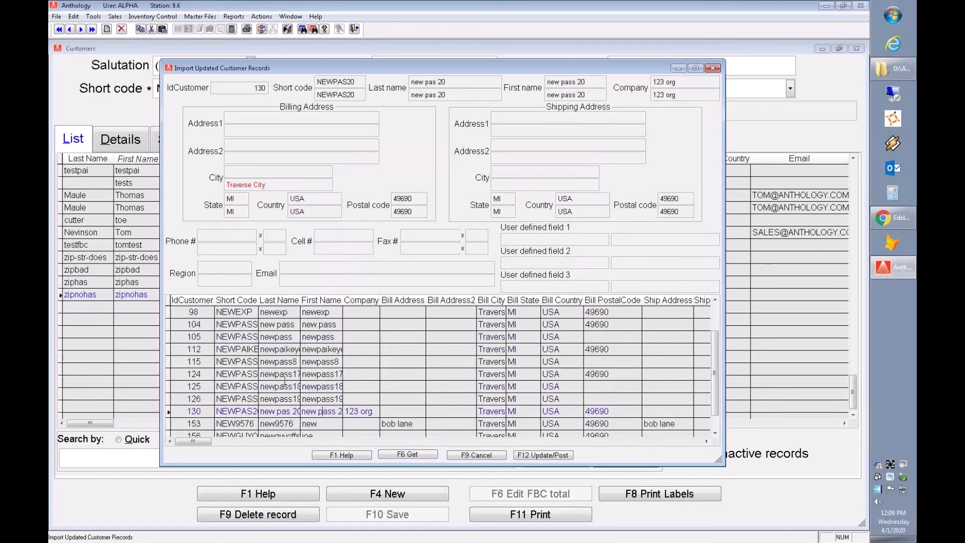
pyautogui.click(302, 361)
pyautogui.press('Down')
pyautogui.press('Down')
pyautogui.press('Down')
pyautogui.press('Down')
pyautogui.press('Down')
pyautogui.press('Down')
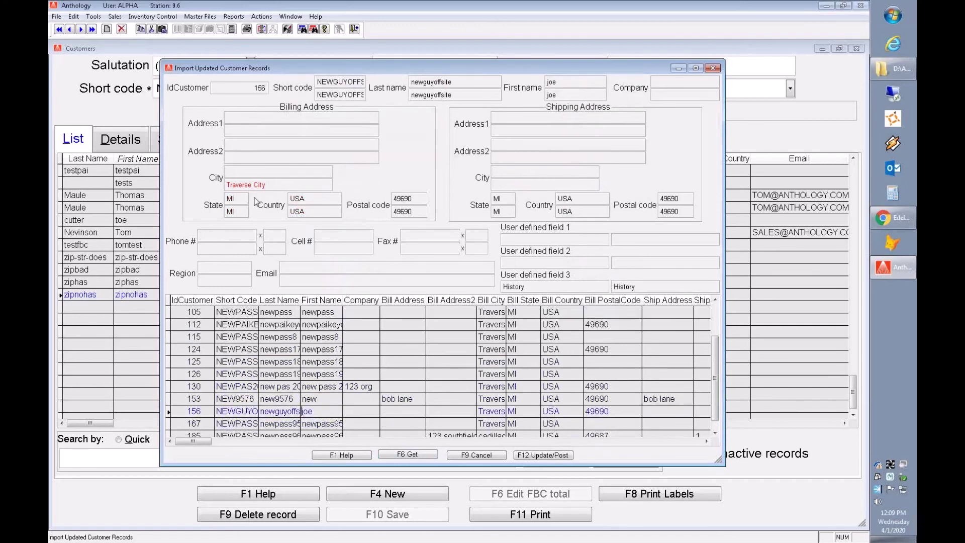
# Examine the updated billing city of newguyoffsite and the updated billing state and country of newpass8 against their existing values.
pyautogui.click(272, 189)
pyautogui.moveTo(266, 184); pyautogui.dragTo(230, 185)
pyautogui.click(234, 185)
pyautogui.click(346, 339)
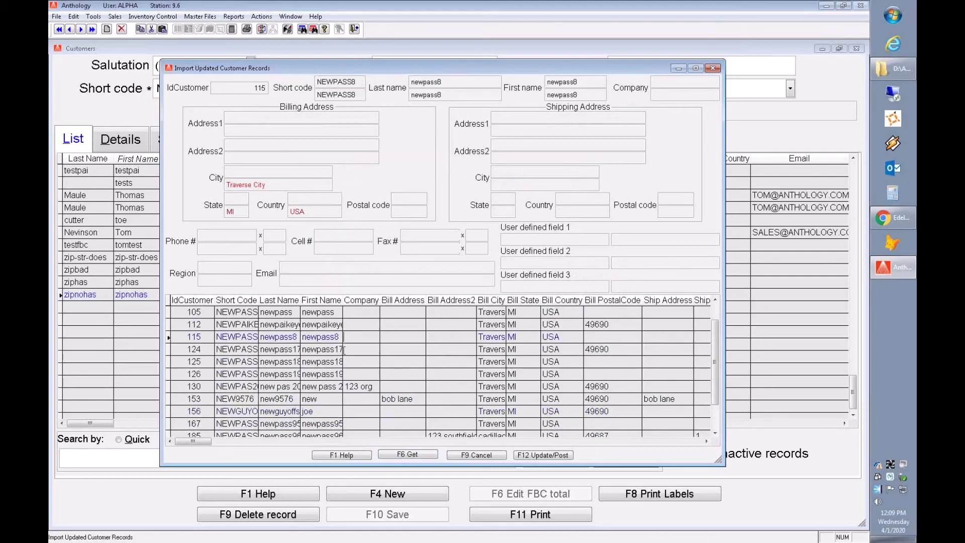
pyautogui.doubleClick(241, 213)
pyautogui.click(322, 209)
pyautogui.doubleClick(307, 211)
# Compare existing and updated billing fields for newpass18 and customers 112, 167 and 126, returning to newguyoffsite.
pyautogui.click(316, 361)
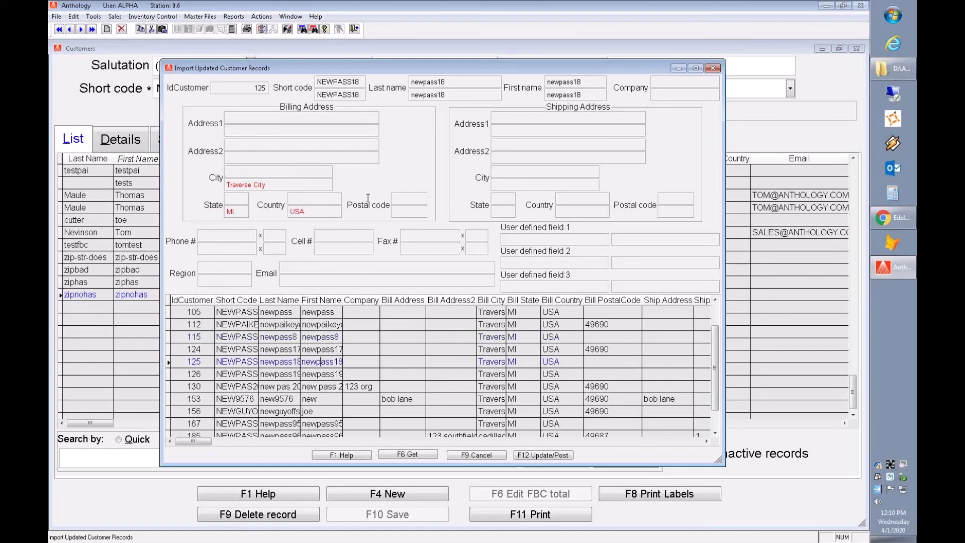
pyautogui.click(272, 184)
pyautogui.click(309, 324)
pyautogui.click(321, 424)
pyautogui.click(317, 375)
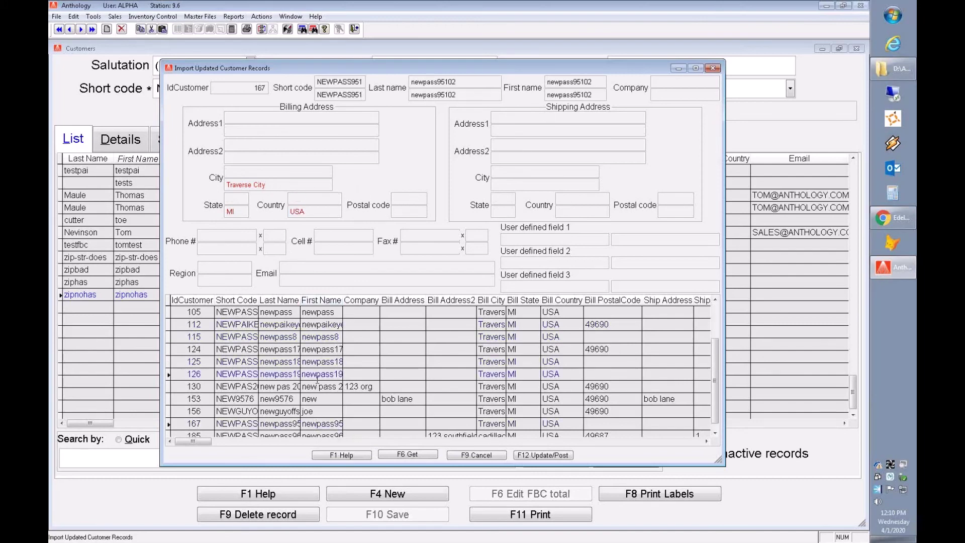
pyautogui.click(320, 412)
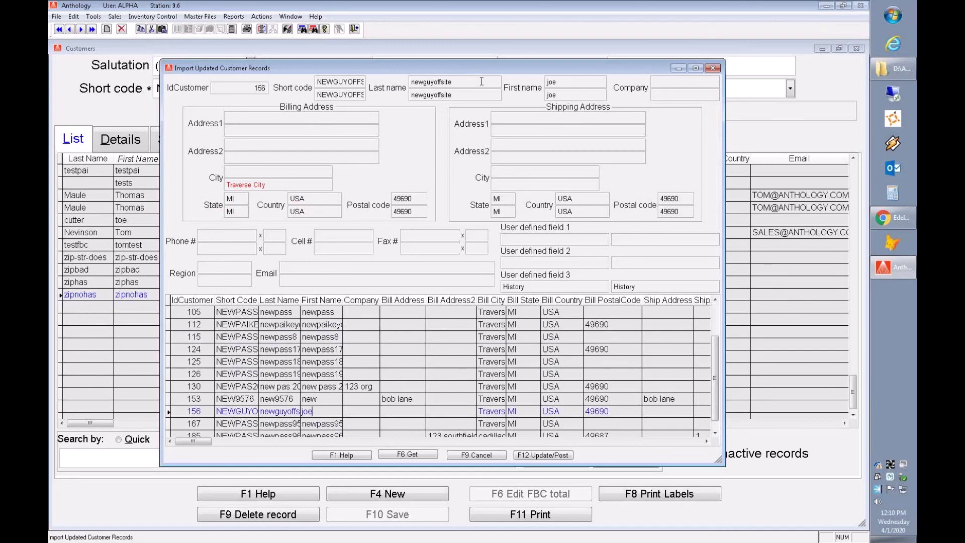
# Recheck the name and billing fields of newguyoffsite, newpass8 and newpass18, and review the last loaded record, customer 186.
pyautogui.click(459, 94)
pyautogui.click(310, 336)
pyautogui.click(274, 411)
pyautogui.click(324, 361)
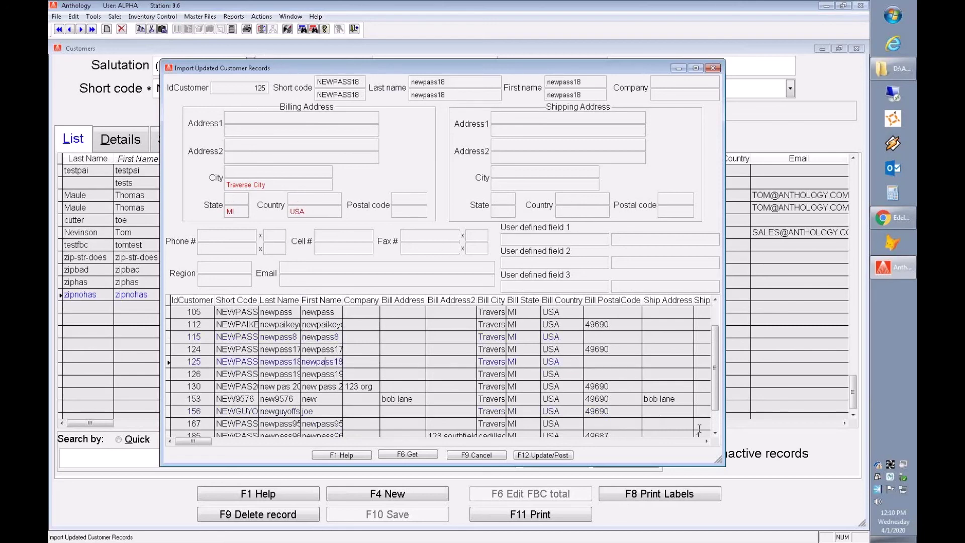
pyautogui.click(717, 425)
pyautogui.click(322, 324)
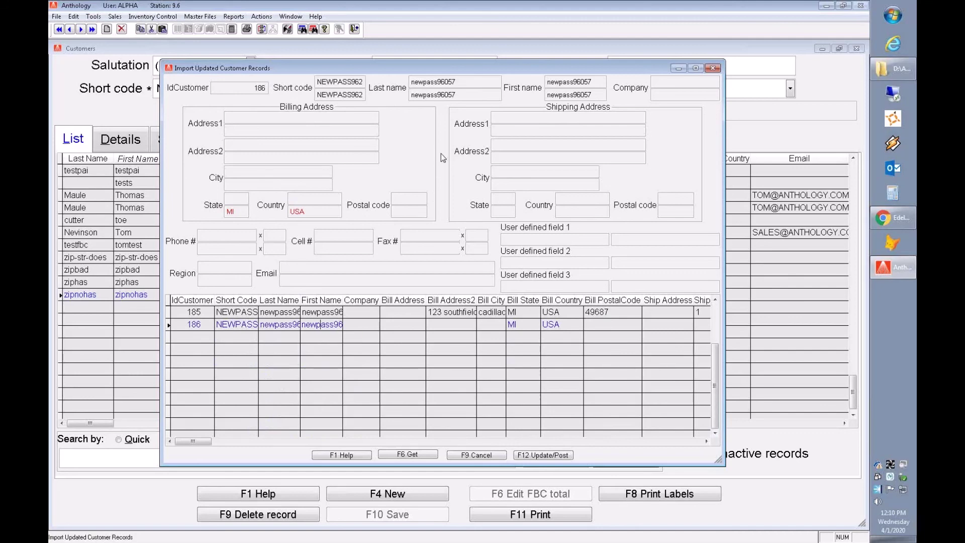
# Post the imported customer updates and confirm making the changes permanent.
pyautogui.click(540, 456)
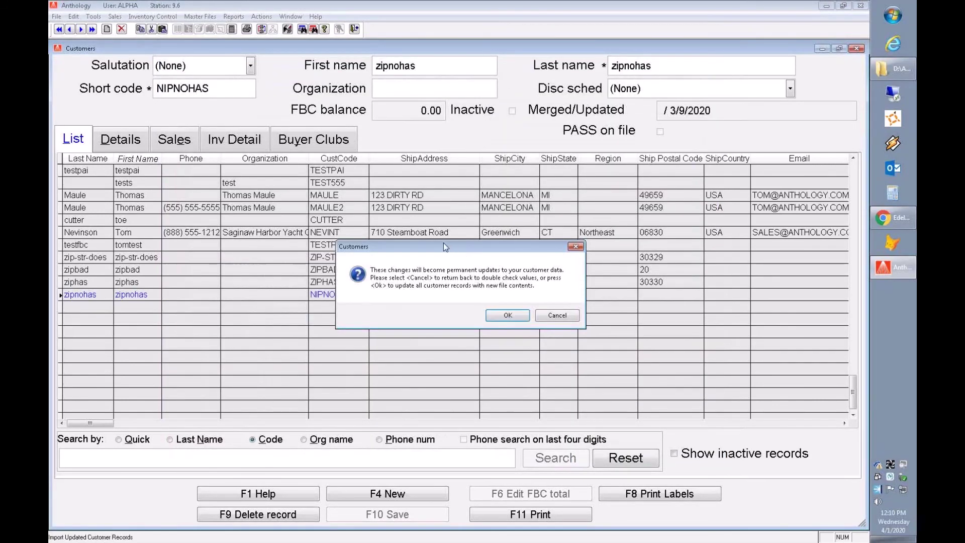
pyautogui.moveTo(443, 243); pyautogui.dragTo(433, 245)
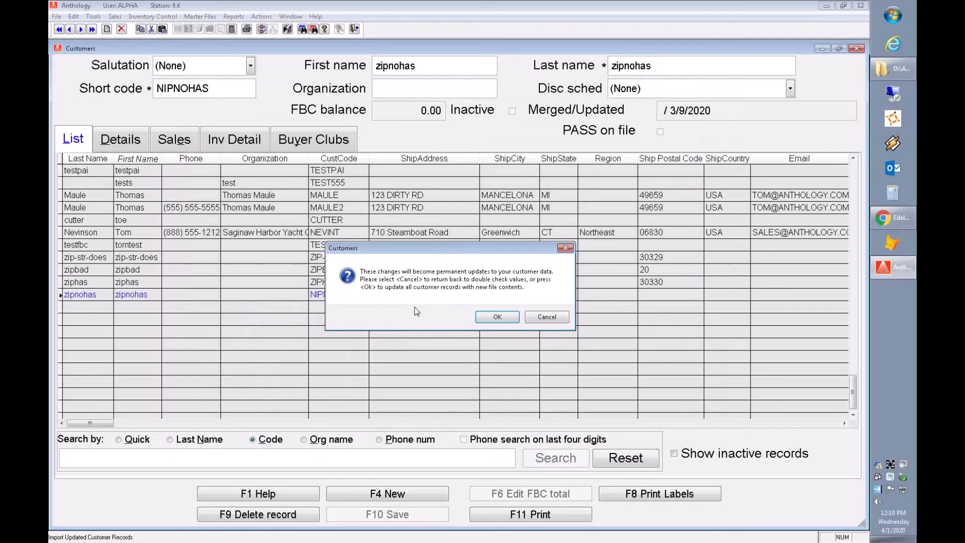
pyautogui.click(498, 317)
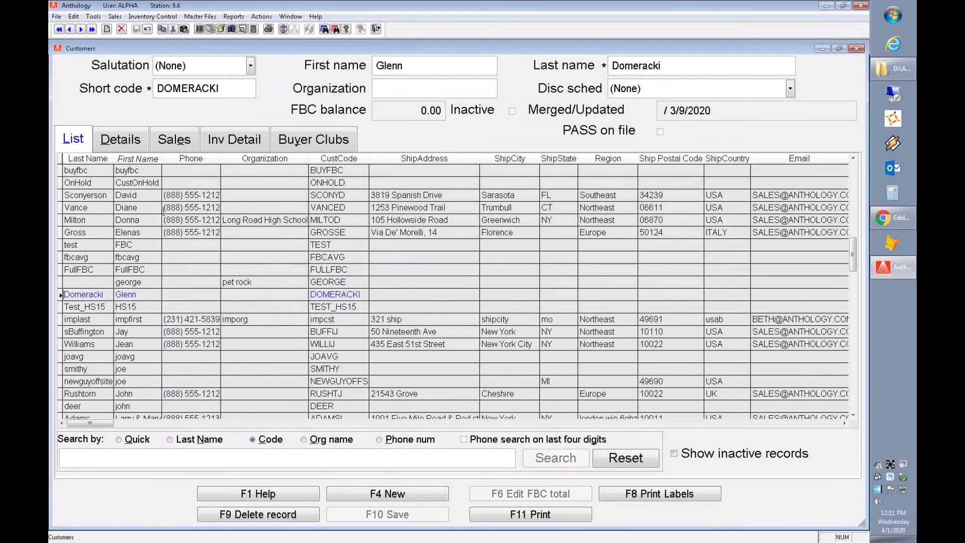
# Check the billing city in newguyoffsite's customer details, return to the customer list and close the Customers window.
pyautogui.click(144, 324)
pyautogui.click(133, 344)
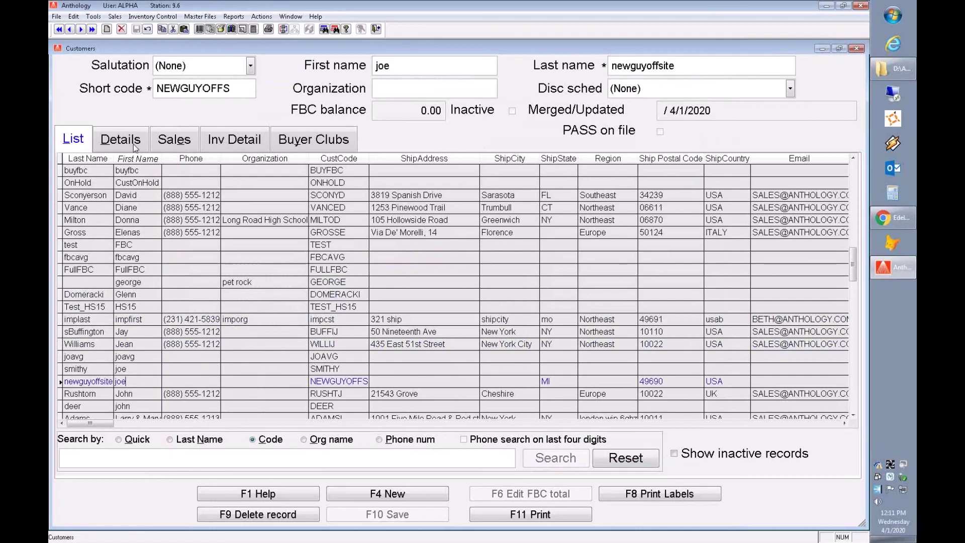
pyautogui.doubleClick(142, 383)
pyautogui.click(217, 219)
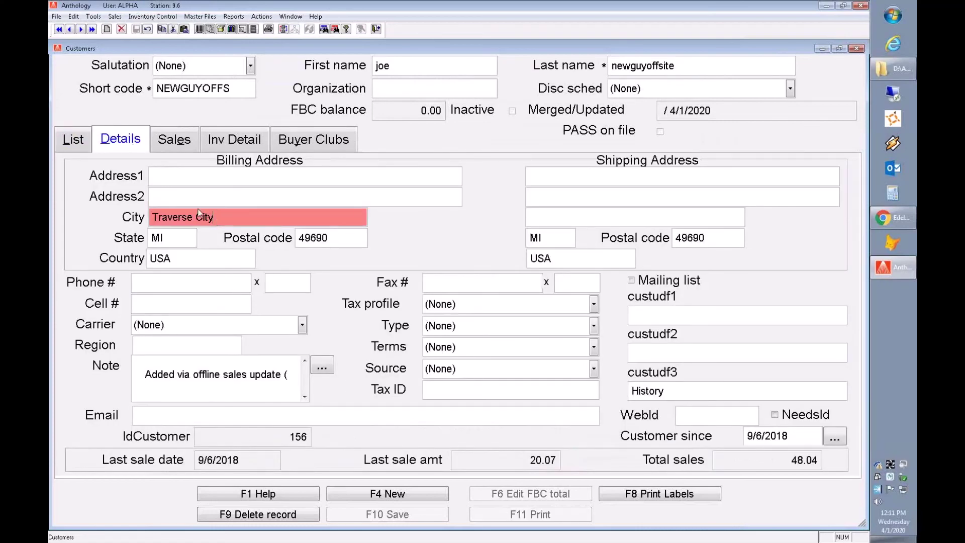
pyautogui.click(66, 142)
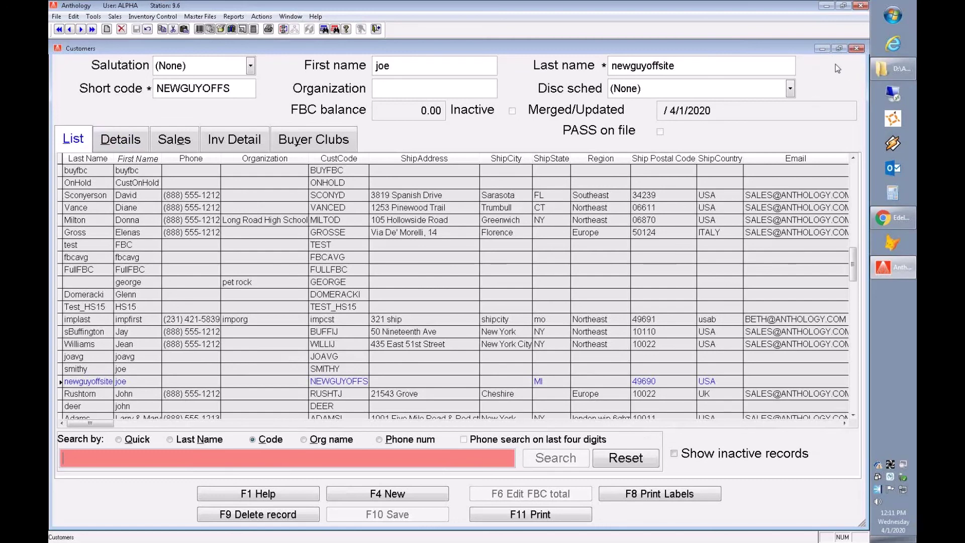
pyautogui.click(858, 49)
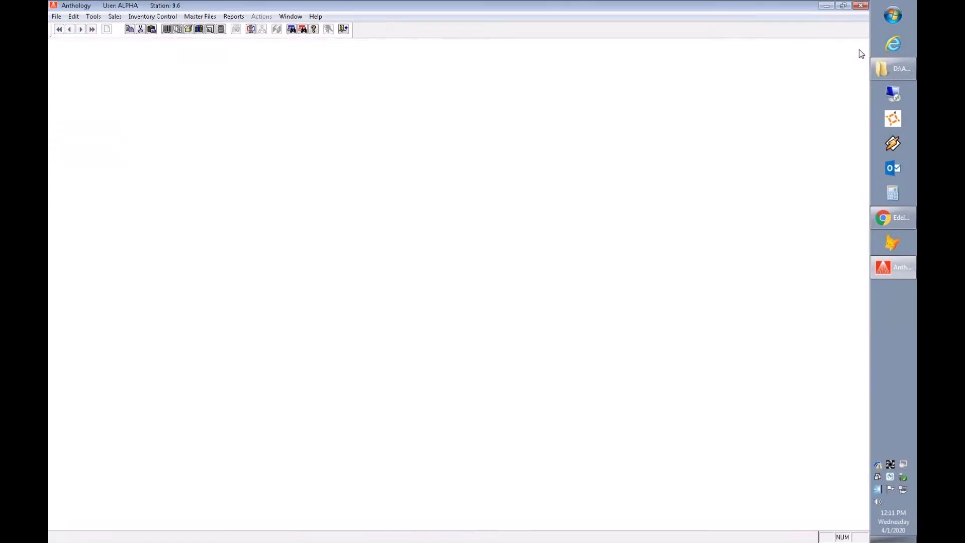